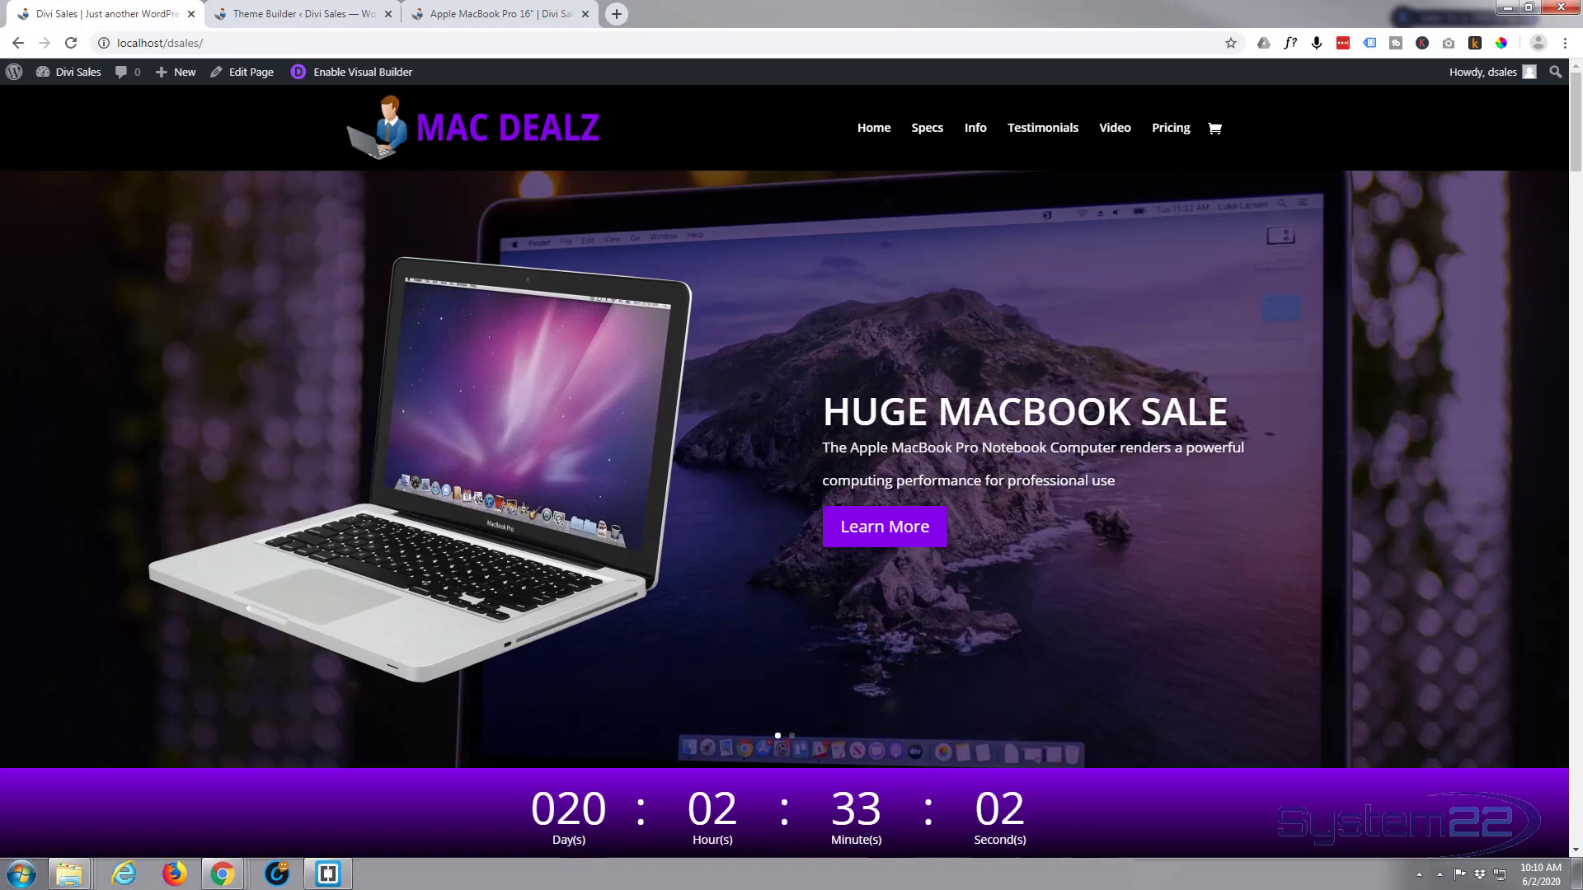
Tour the Mac Dealz homepage's specs, Info, testimonials and video sections down to the MacBook Pro pricing tables.
click(894, 534)
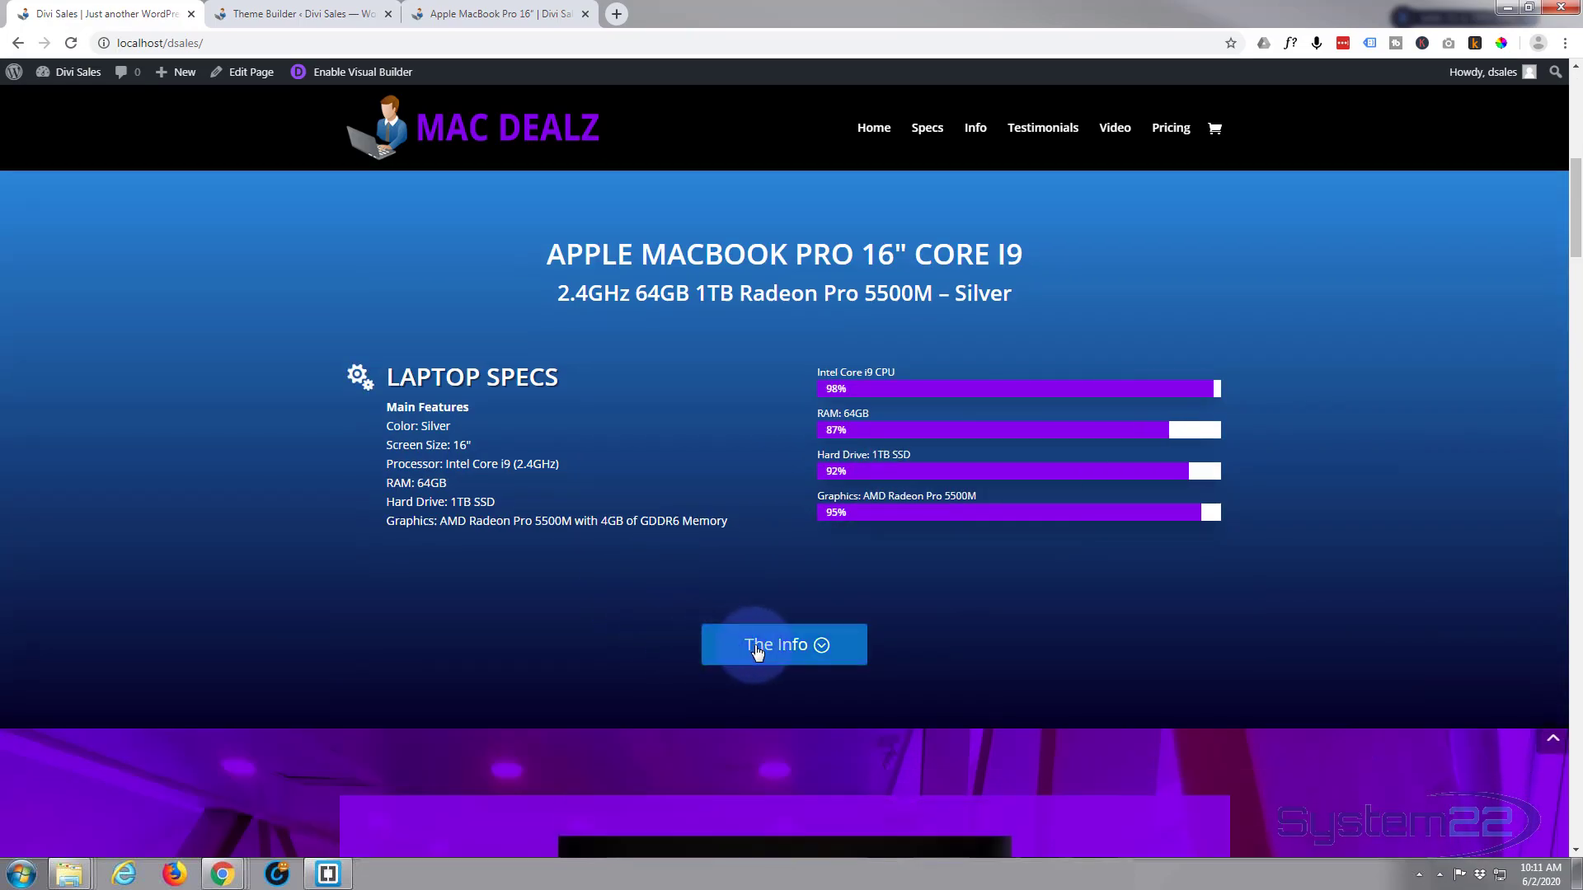
click(710, 646)
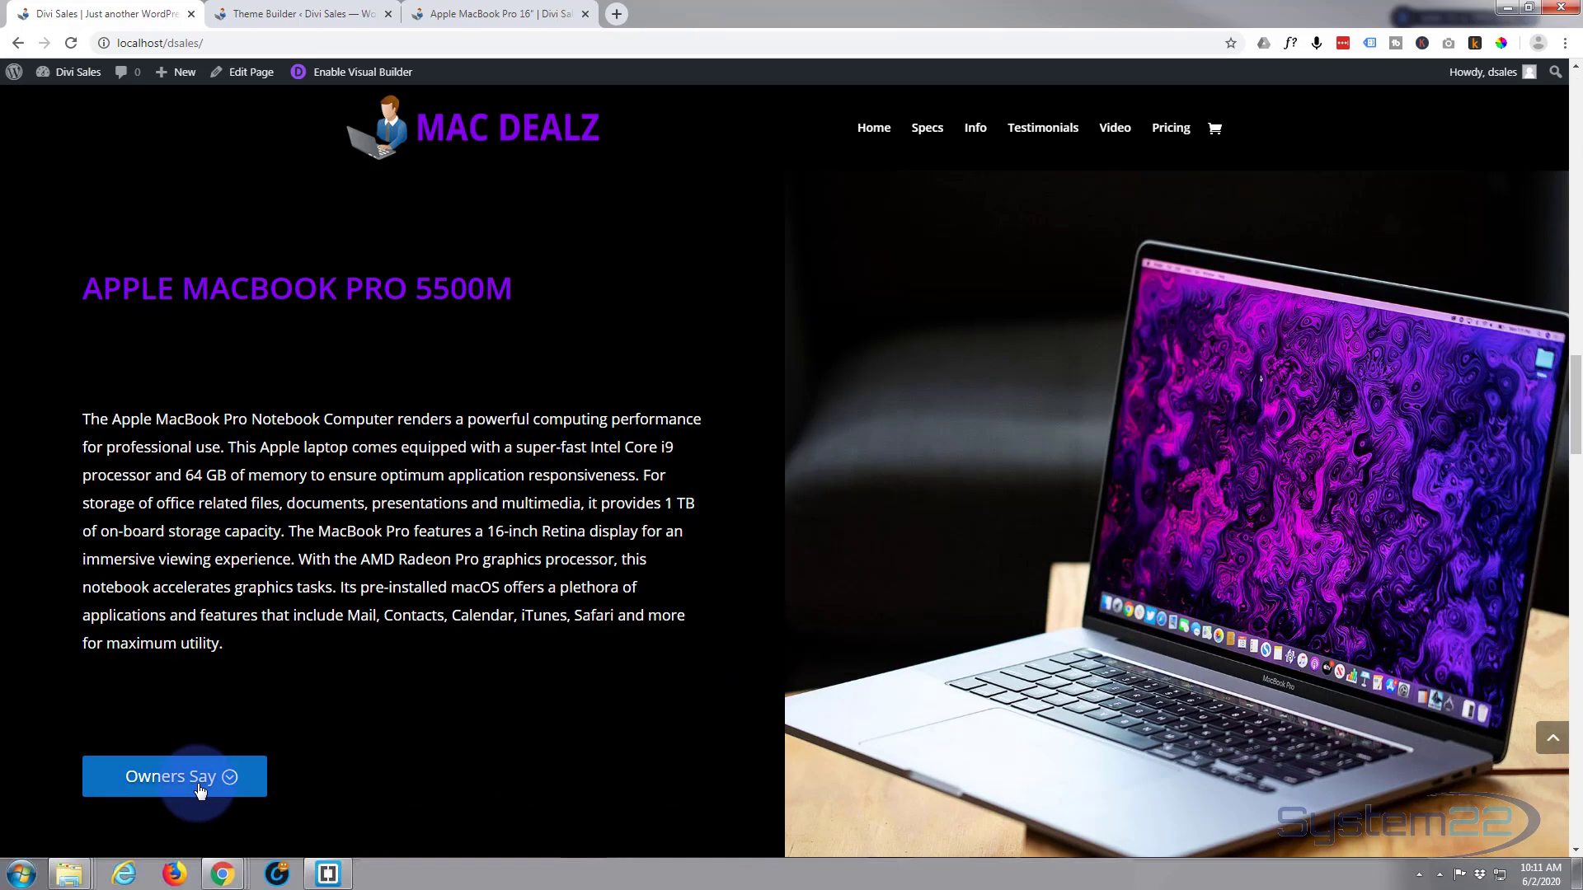
click(196, 779)
click(871, 793)
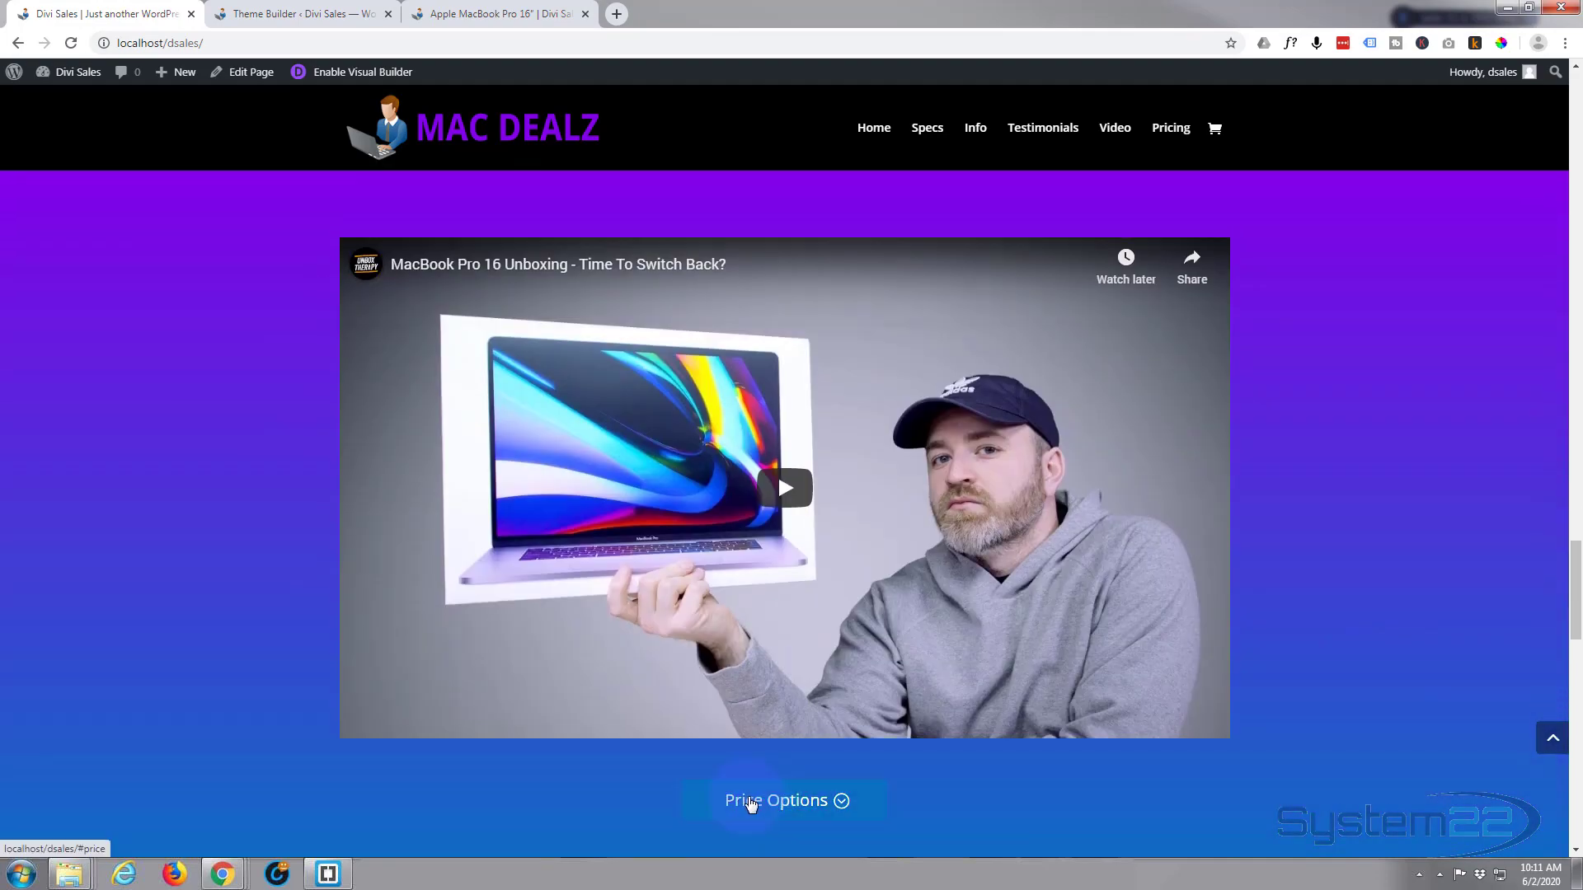
click(750, 801)
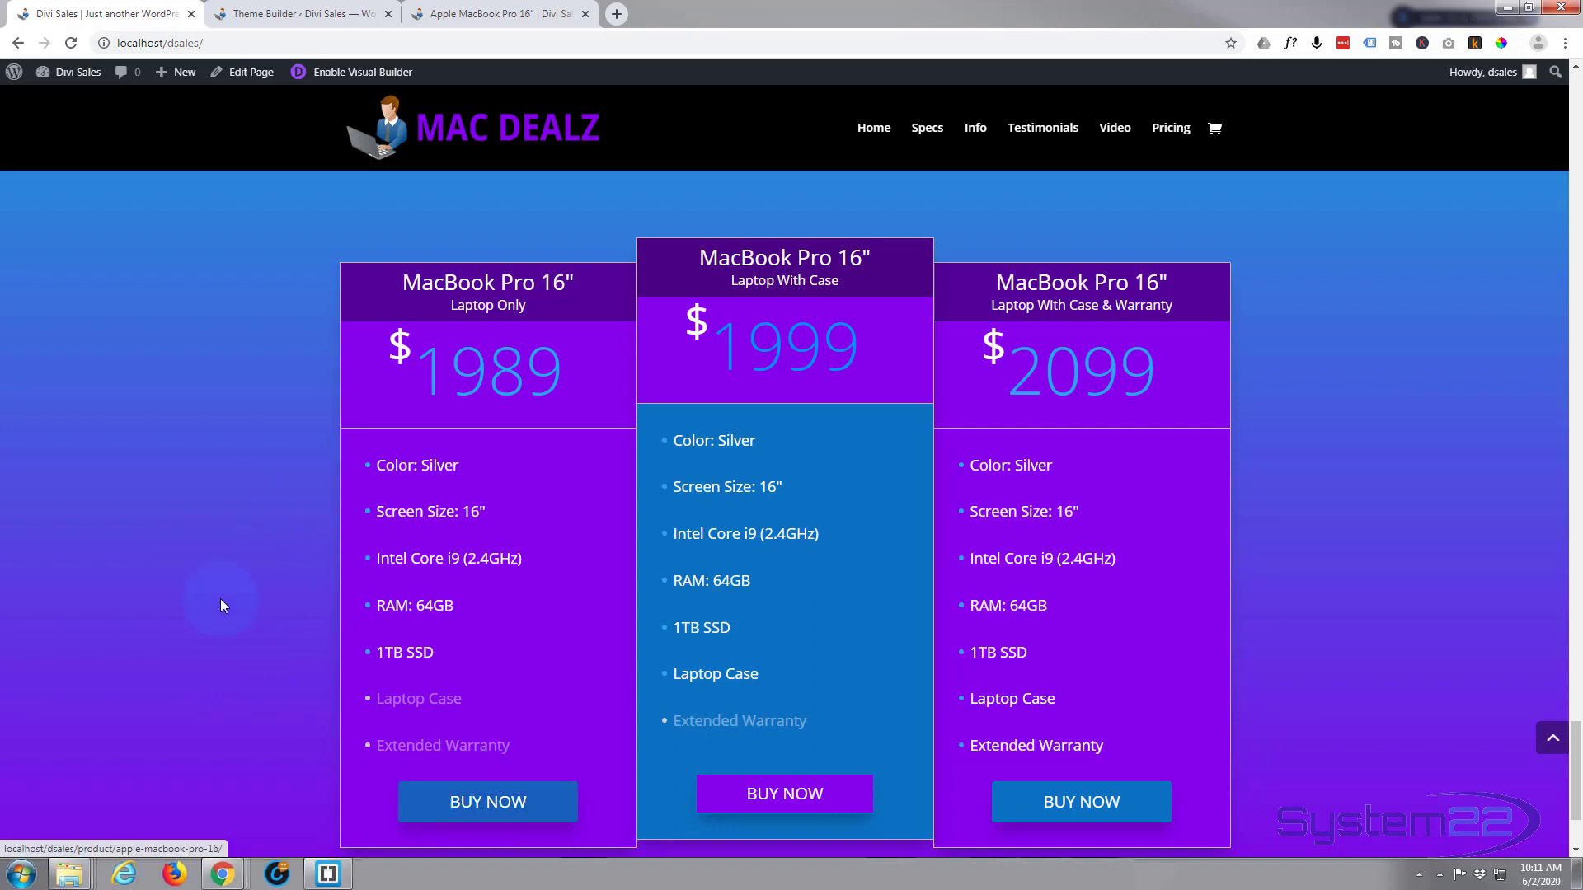
scroll(178, 417, down, 1)
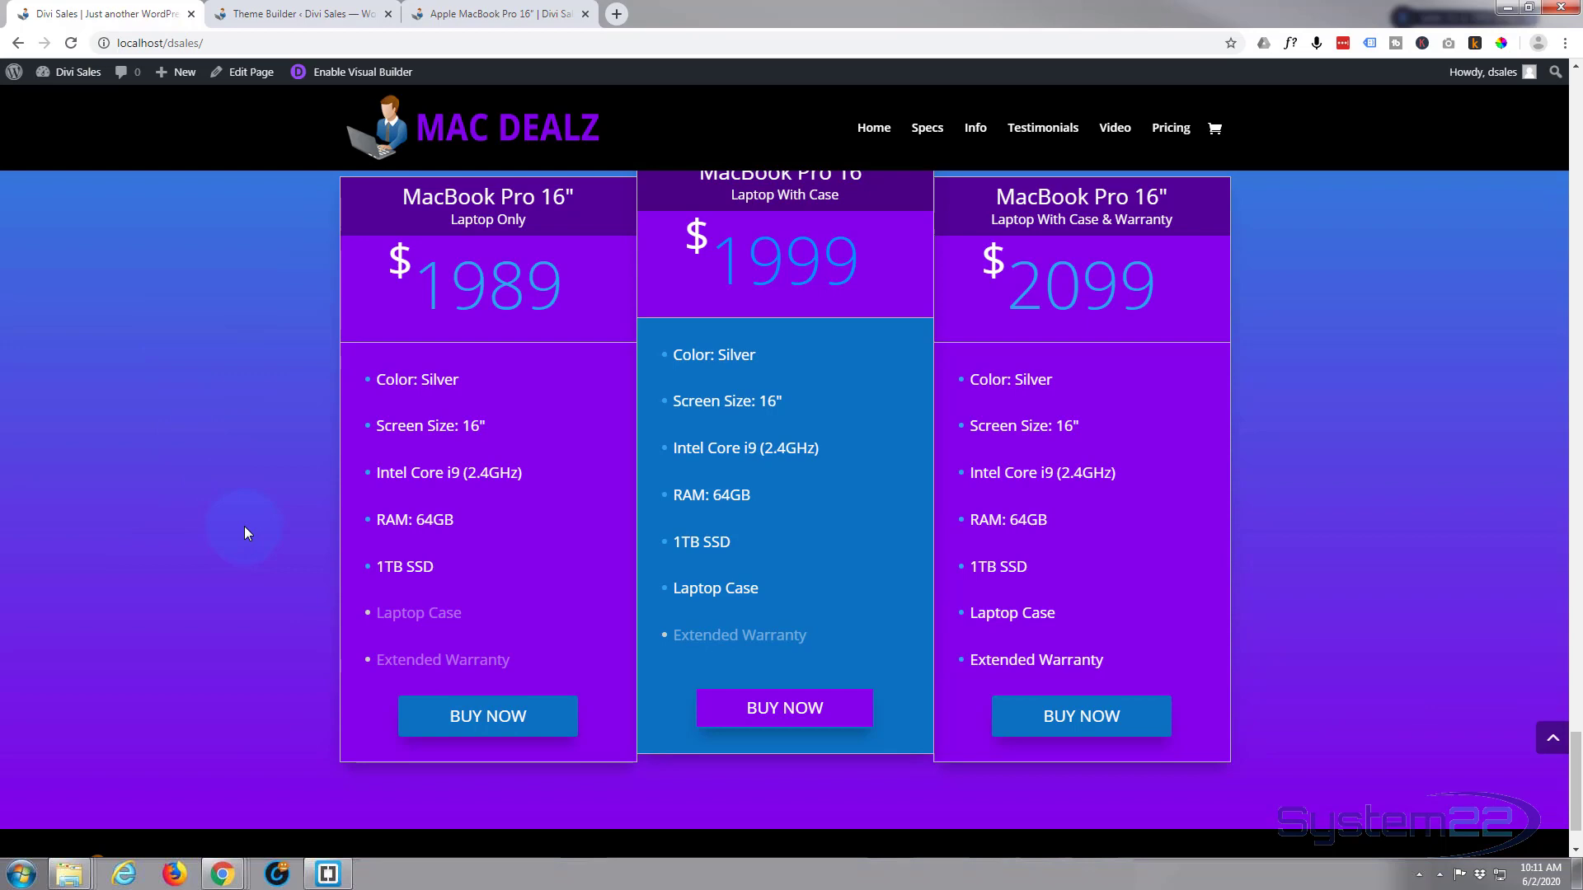
Open the cart from the MacBook Pro product page, showing one MacBook Pro 16" at $1,989.00.
click(320, 15)
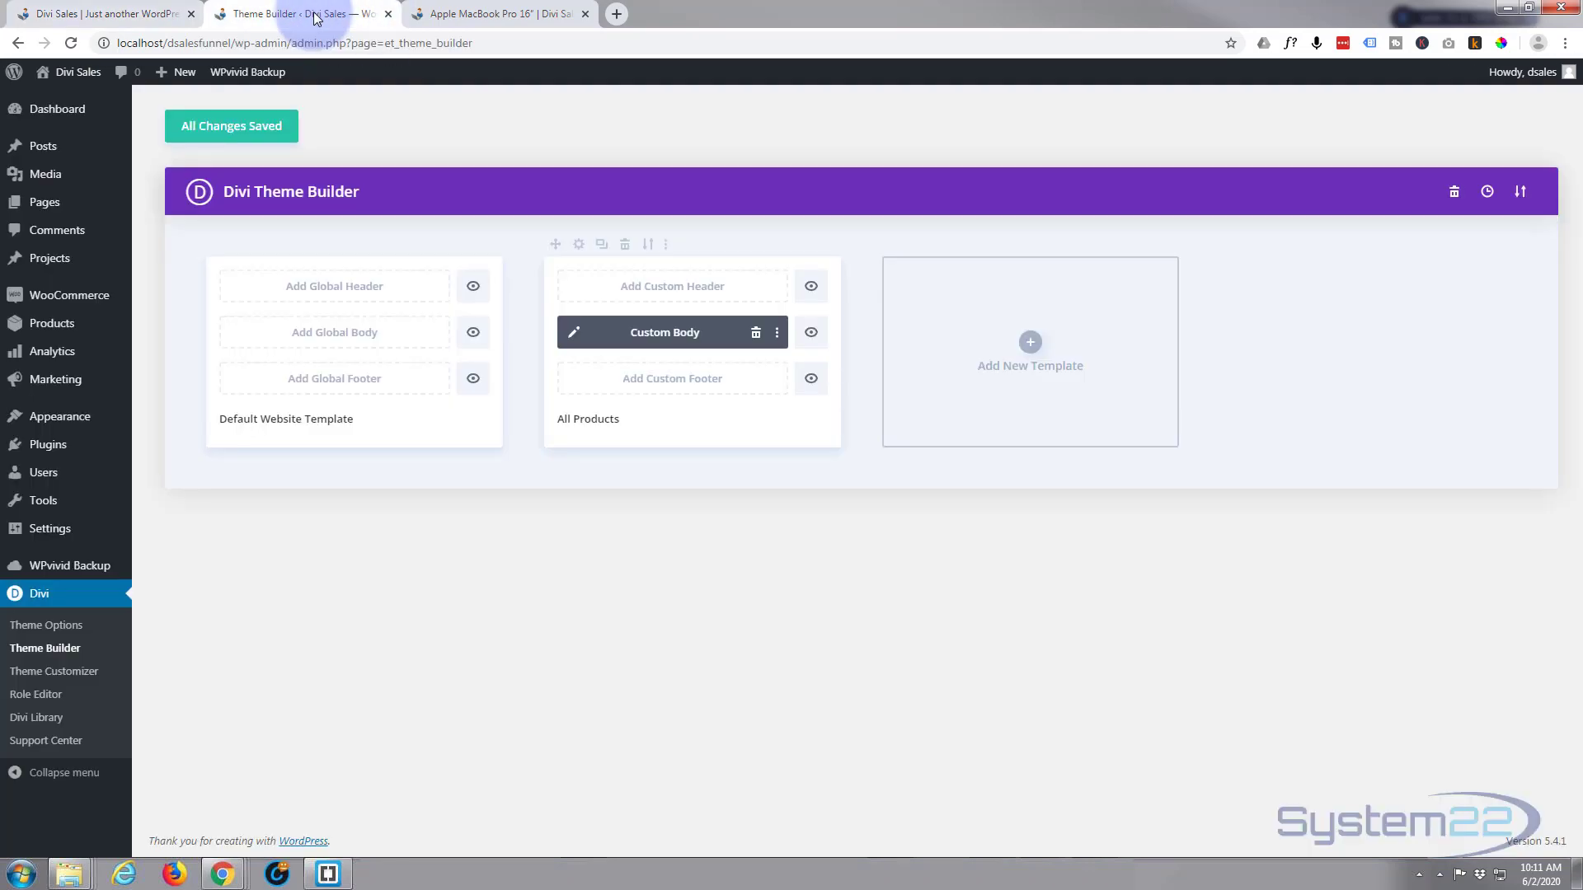
click(459, 18)
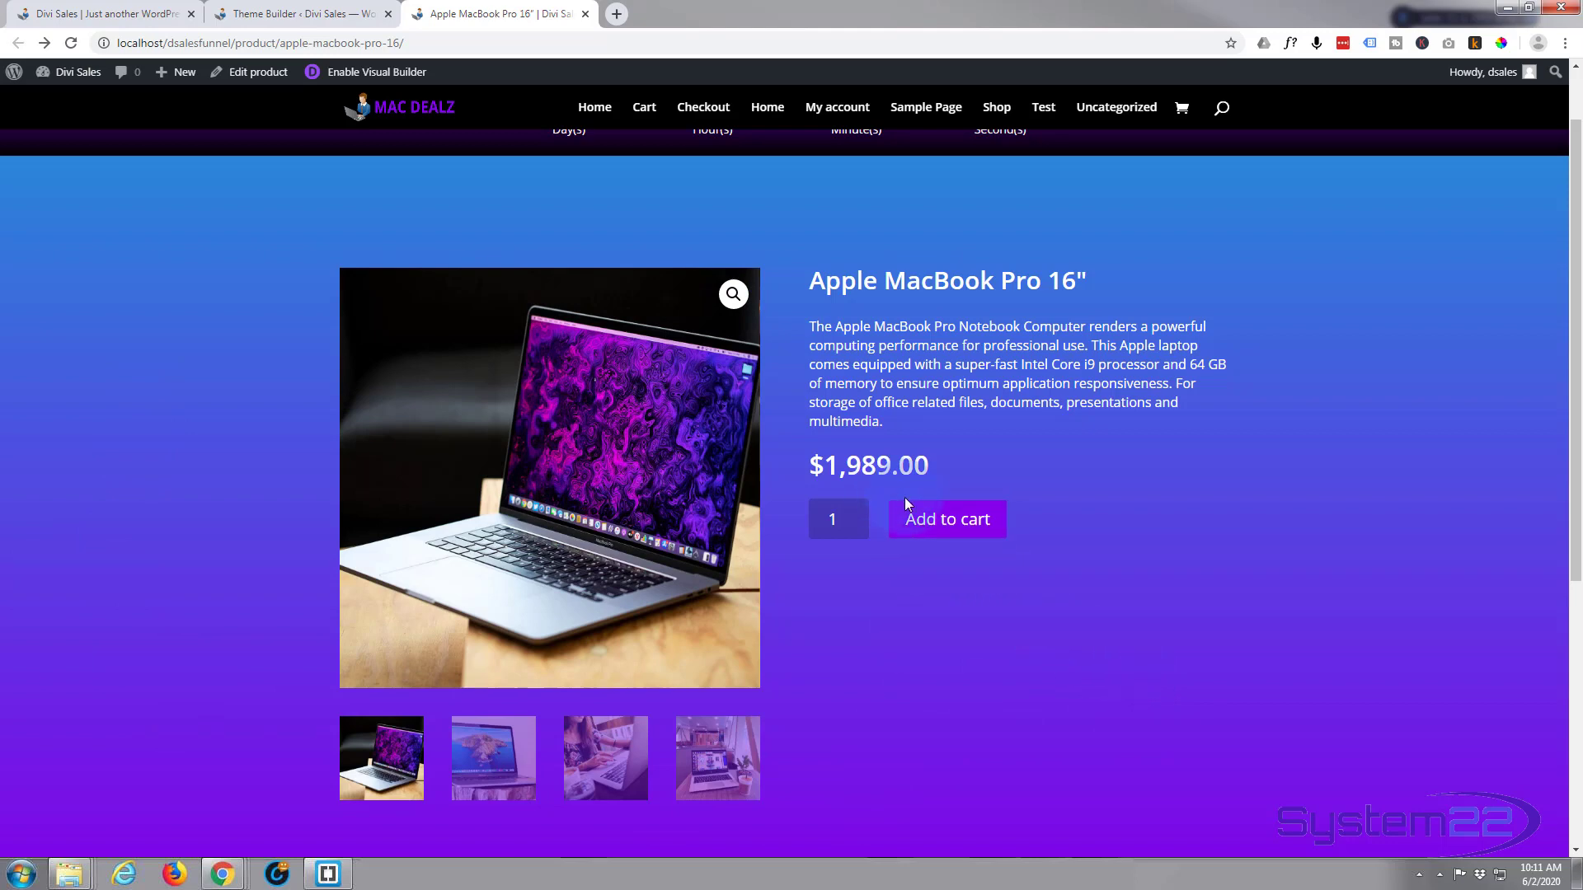
click(1182, 107)
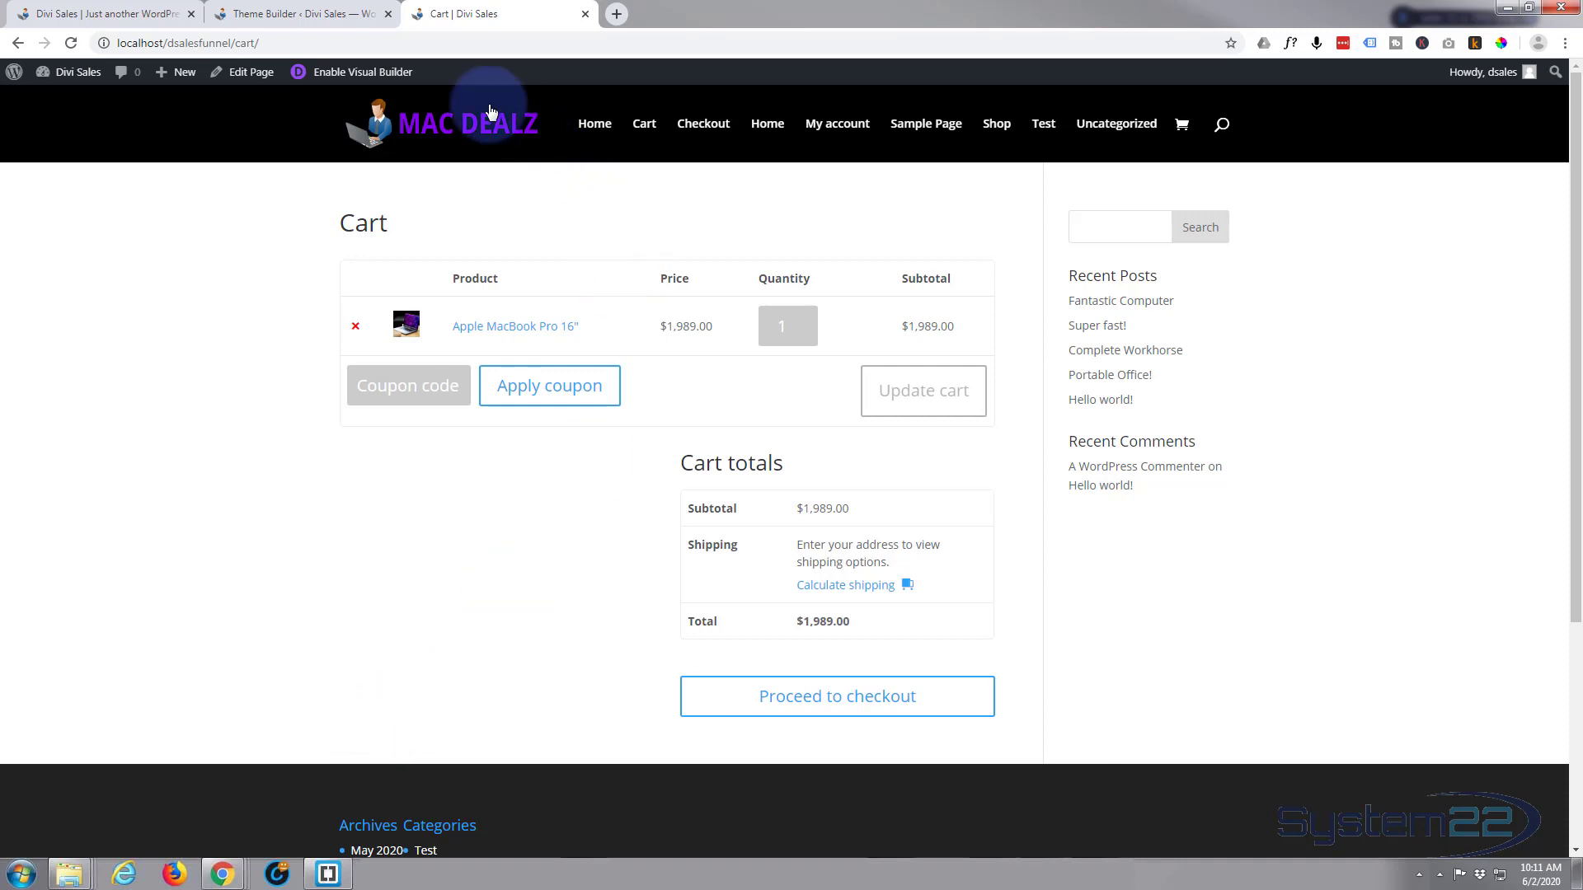
Create a new Theme Builder template assigned to the WooCommerce Cart and Checkout pages.
click(255, 12)
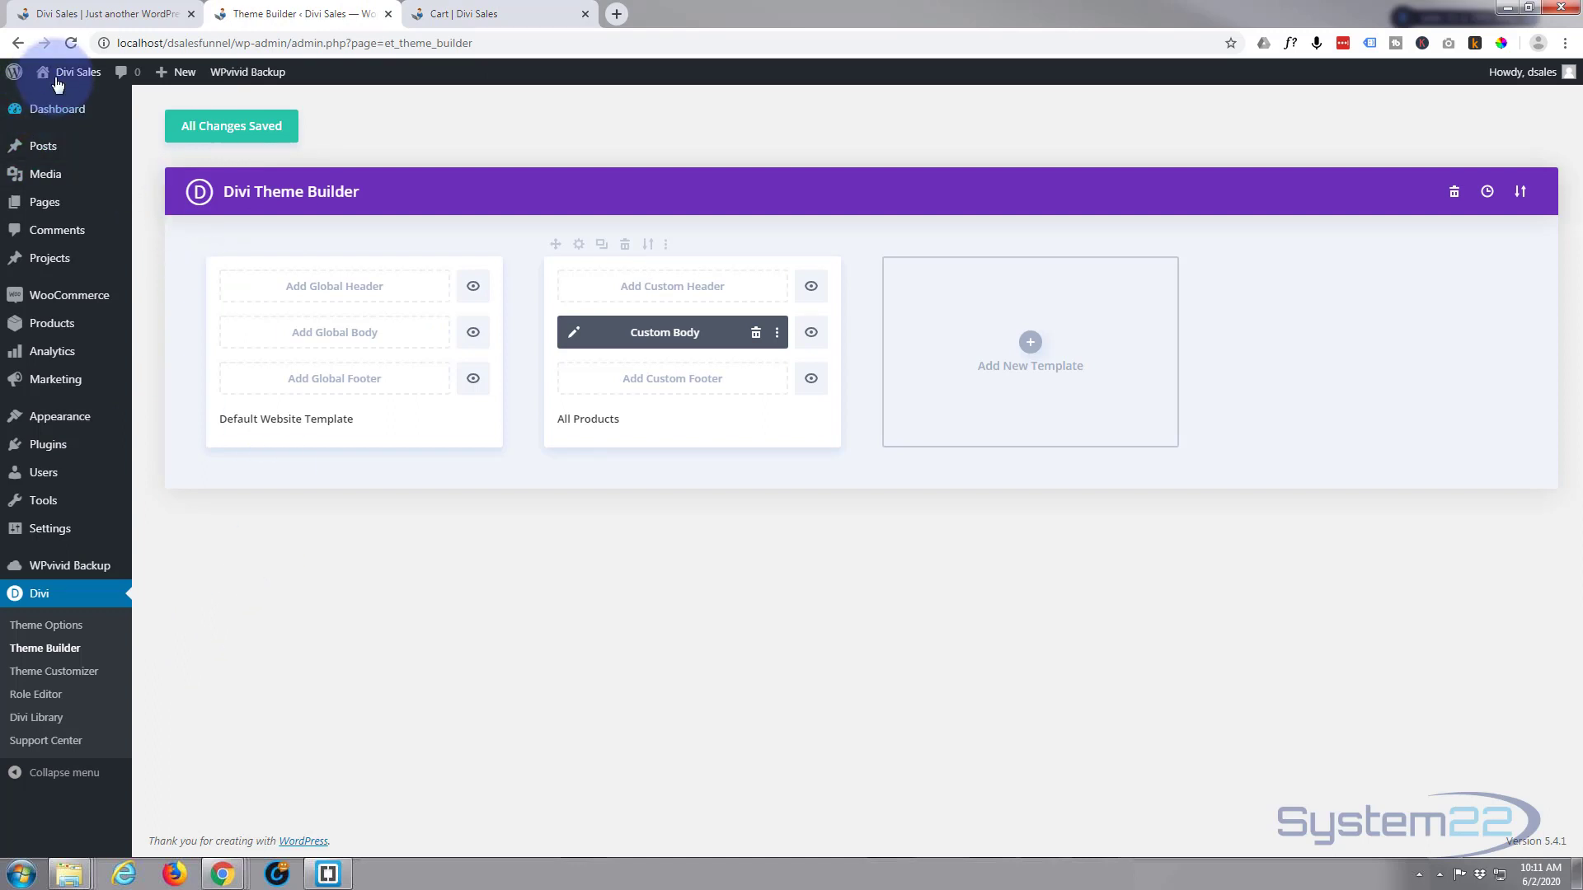
mouse_move(69, 76)
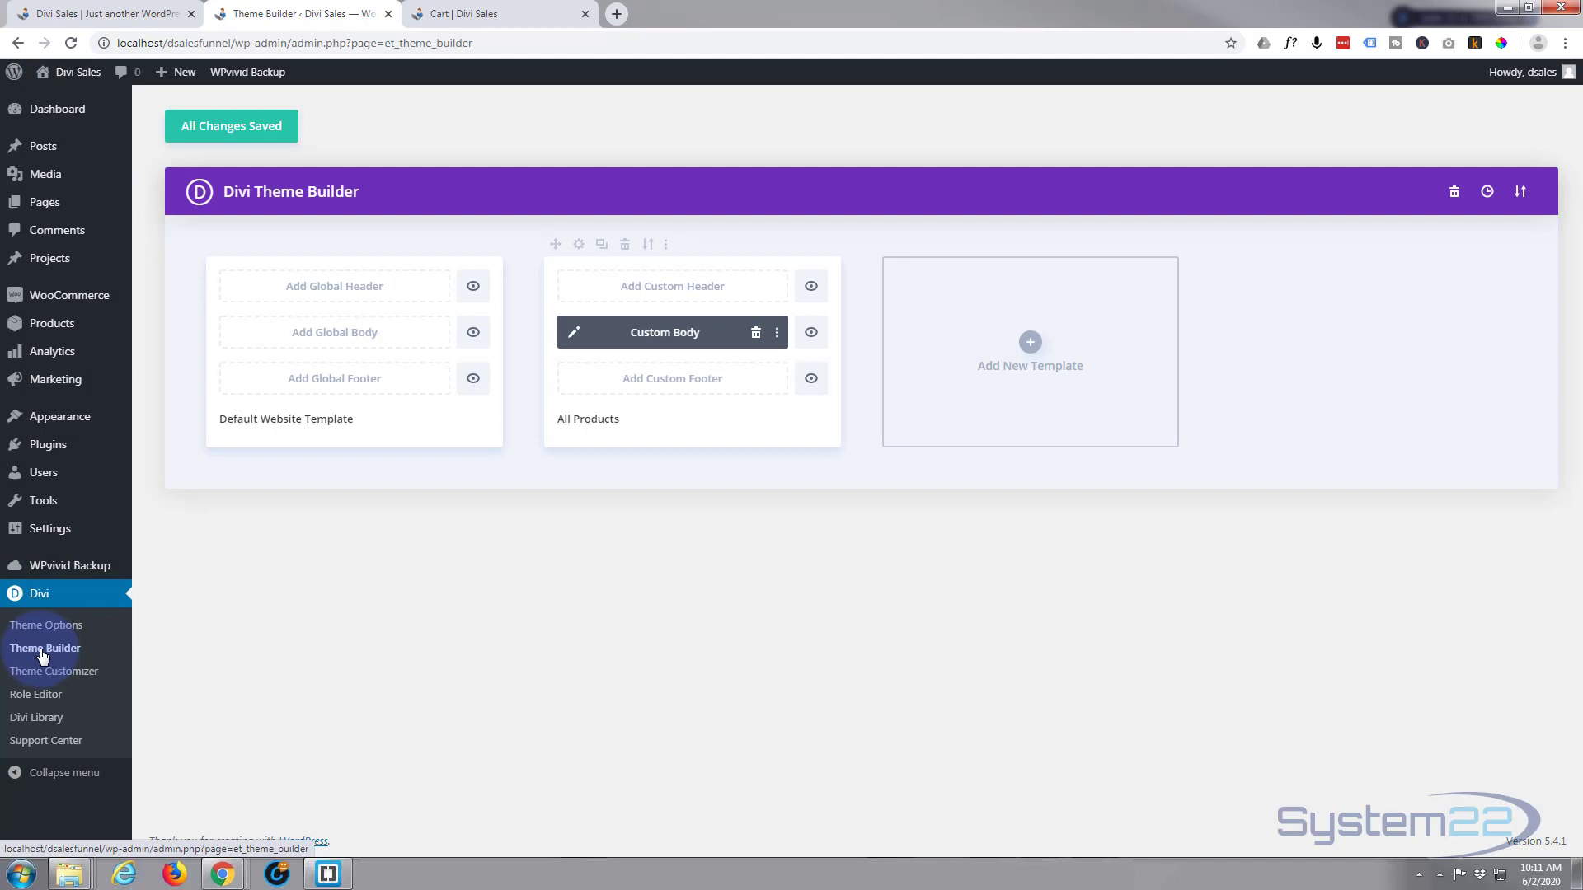
click(1033, 345)
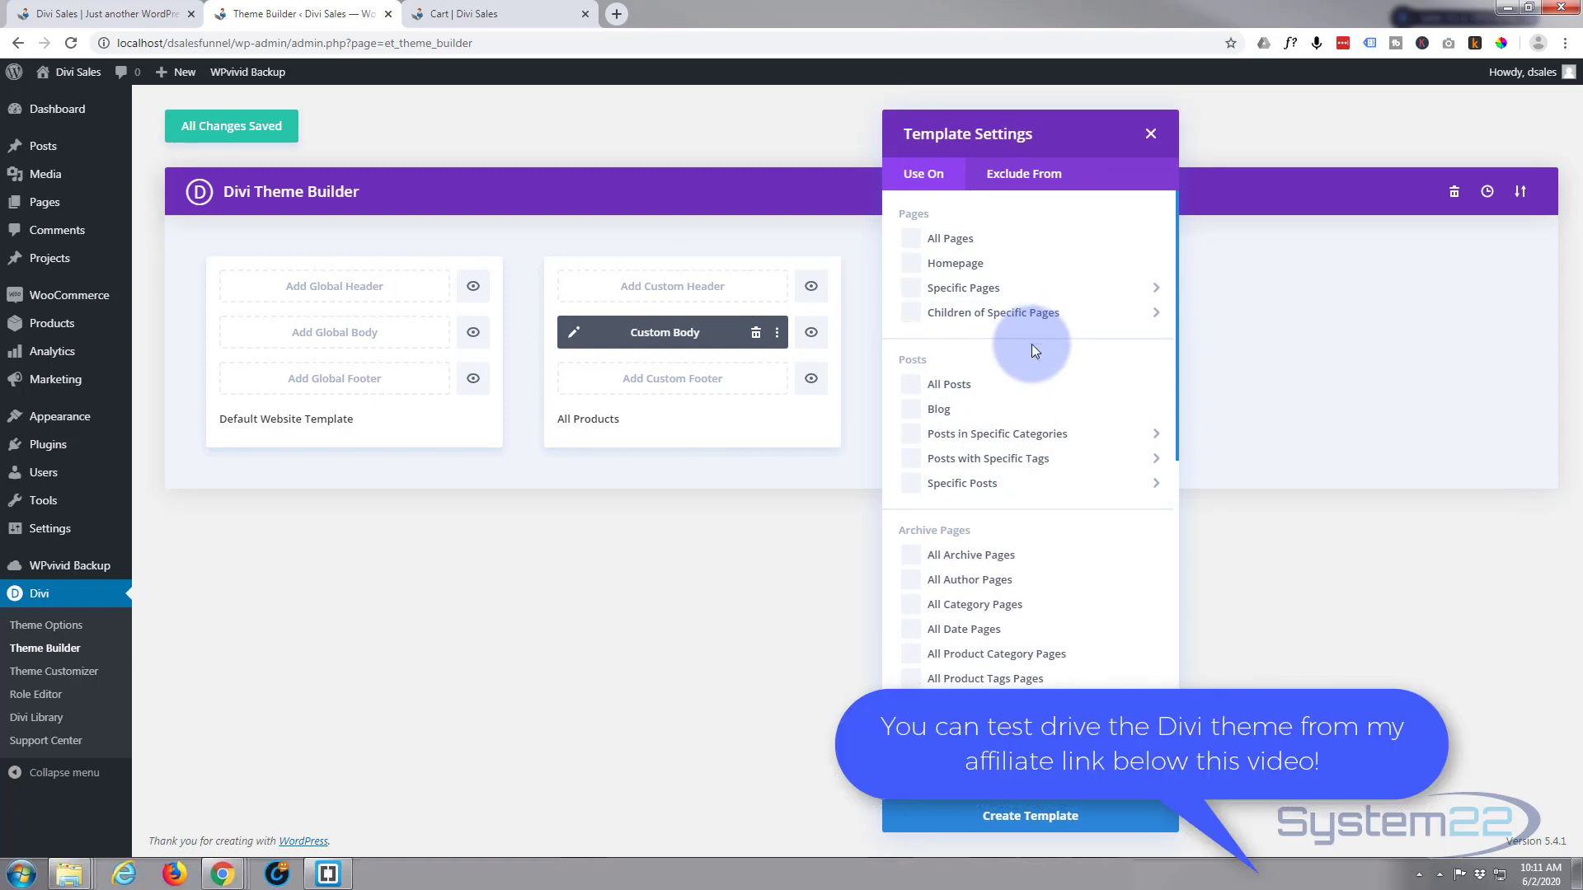
mouse_move(1082, 455)
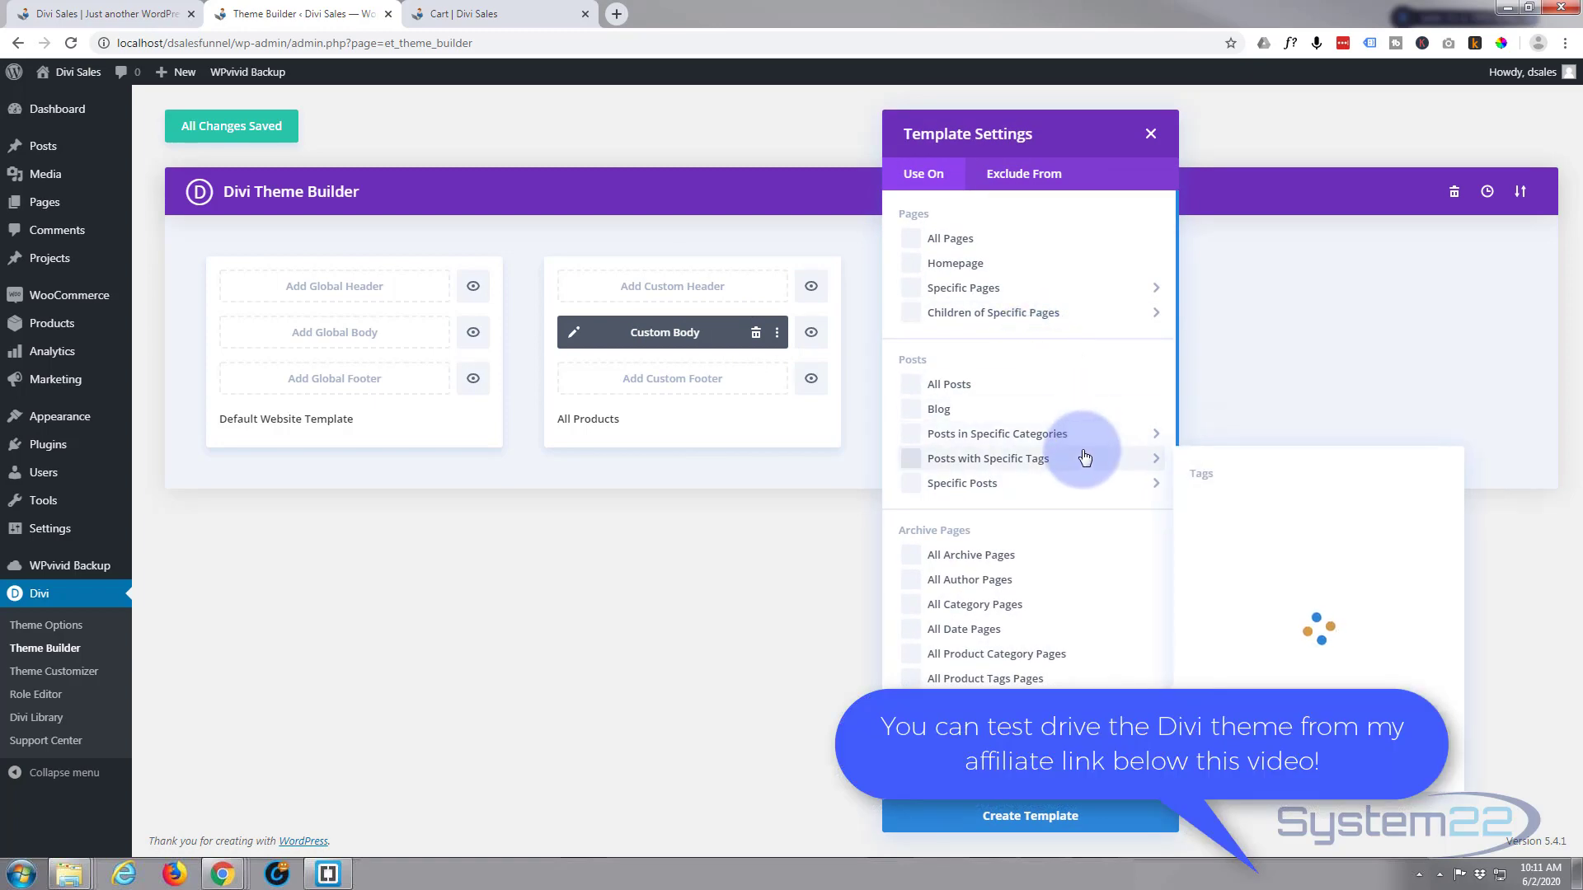
scroll(1084, 458, down, 6)
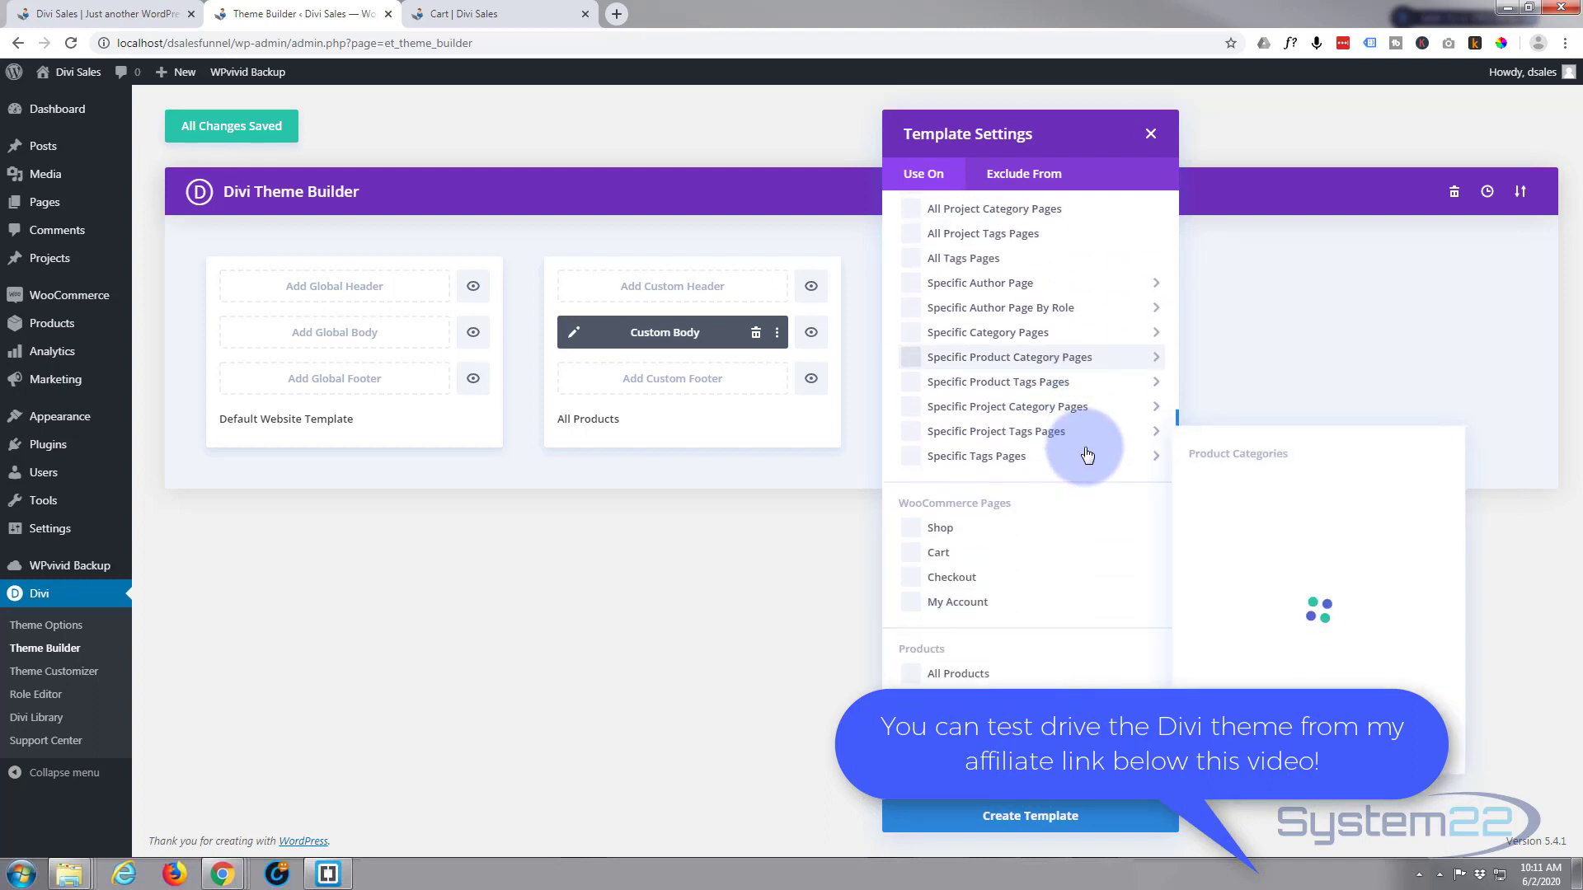
scroll(1080, 454, down, 2)
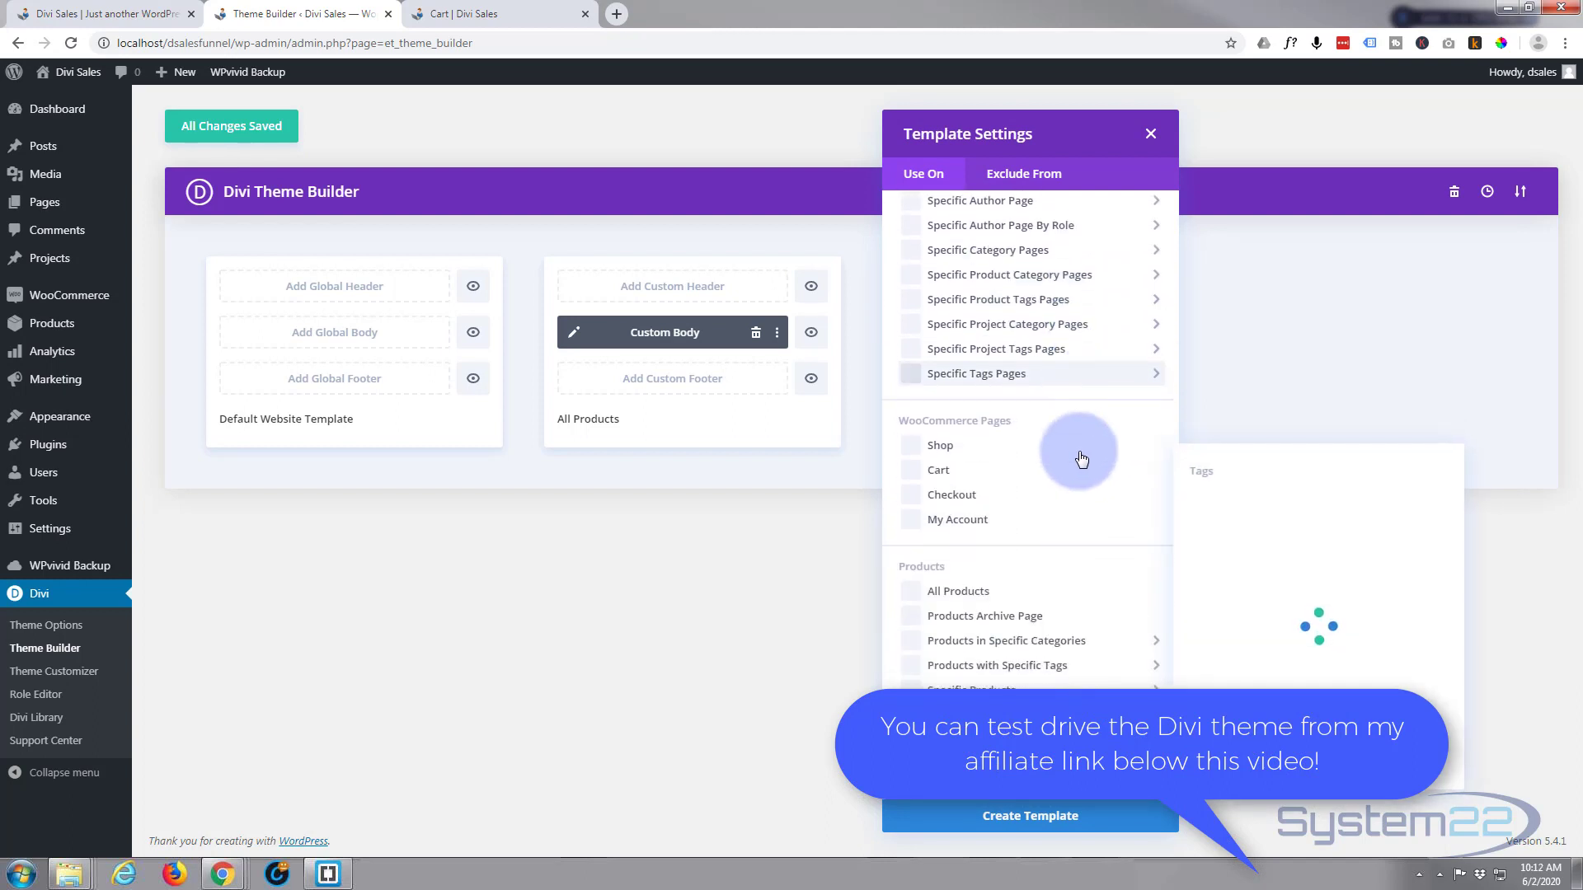
click(912, 494)
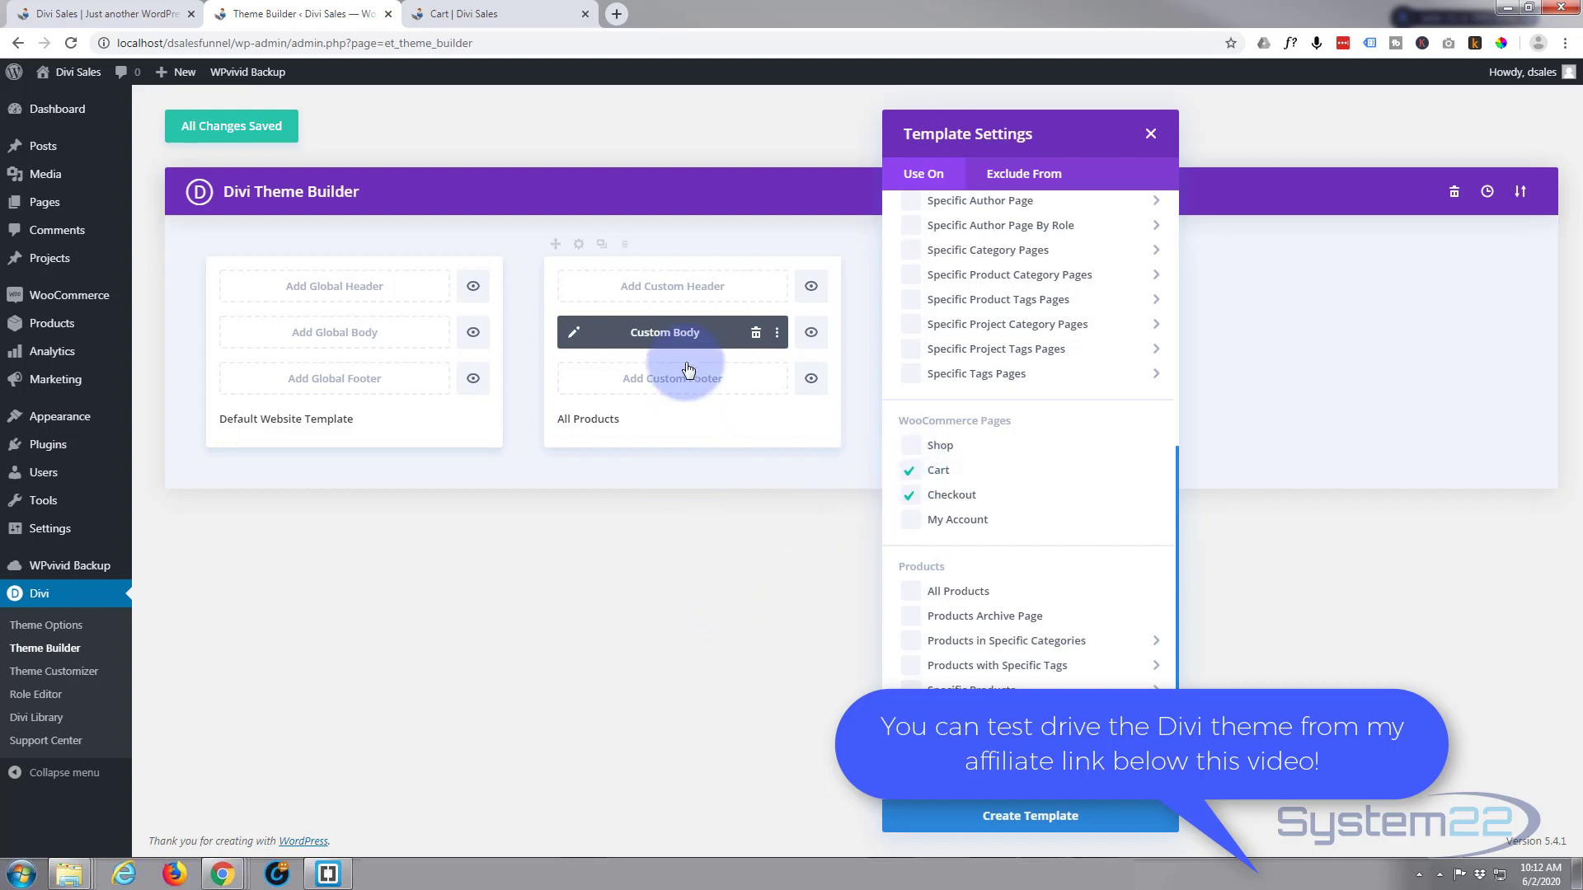
click(1042, 817)
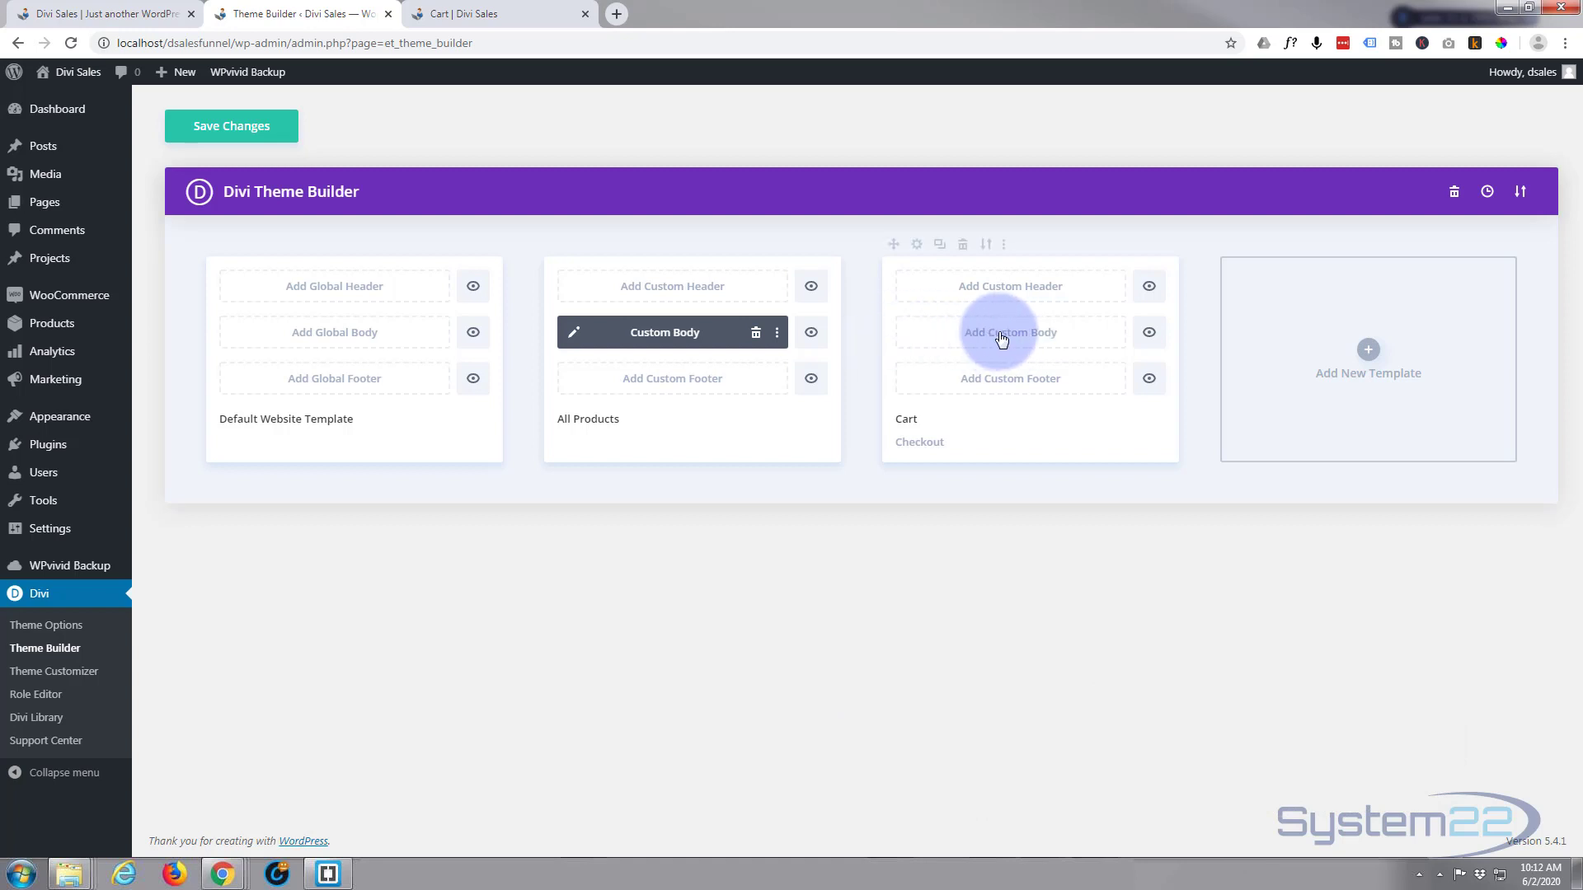
Build the Cart template's custom body from scratch, leaving a single empty section with no rows.
click(1002, 340)
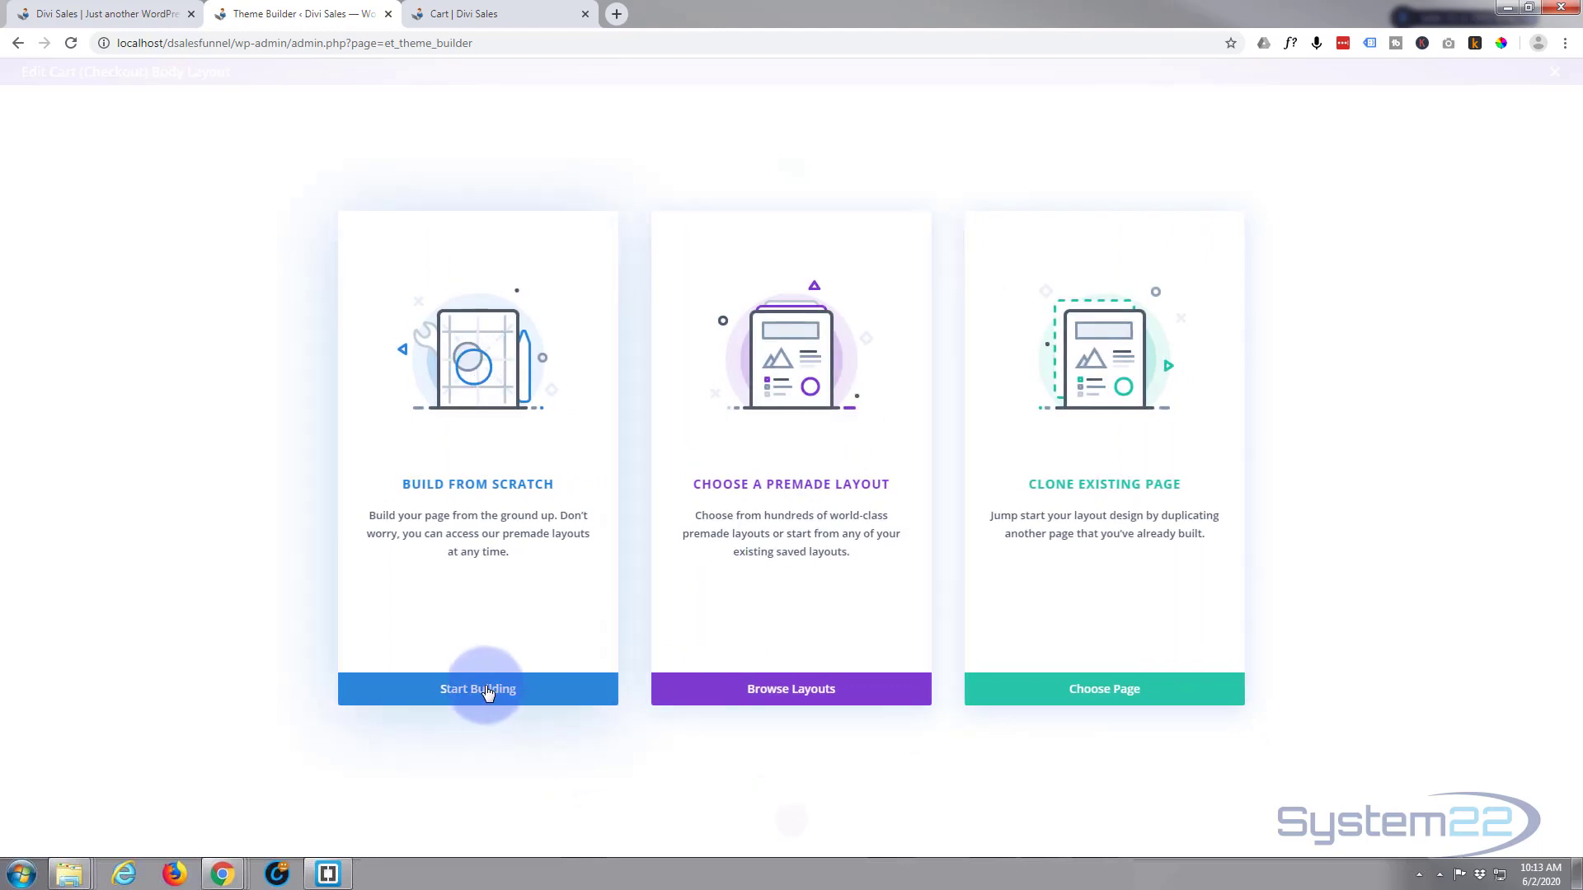
click(486, 690)
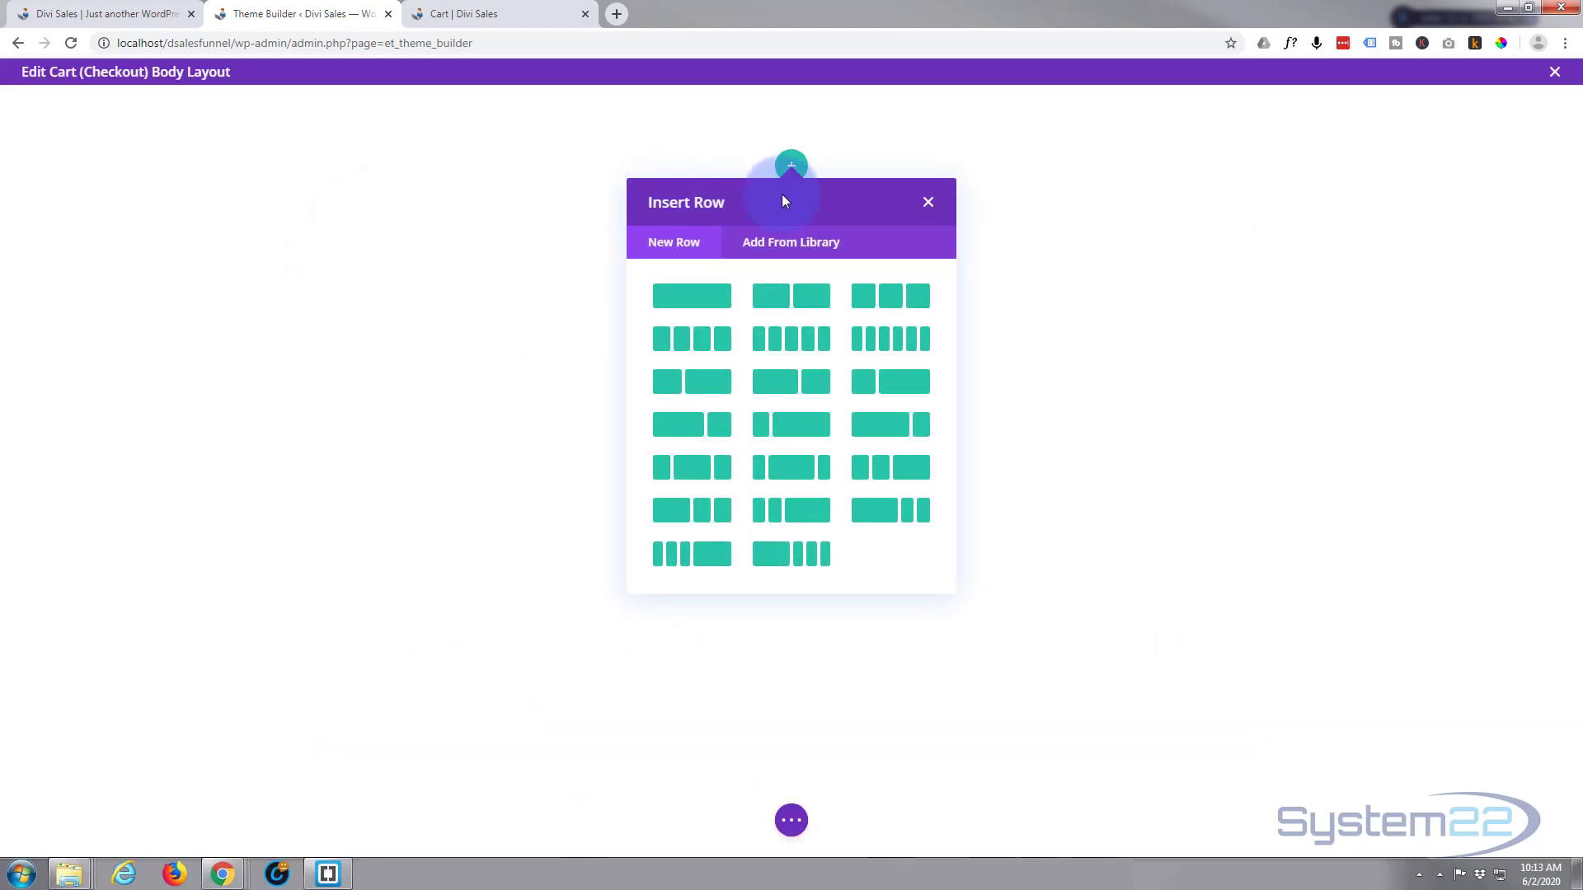
click(930, 202)
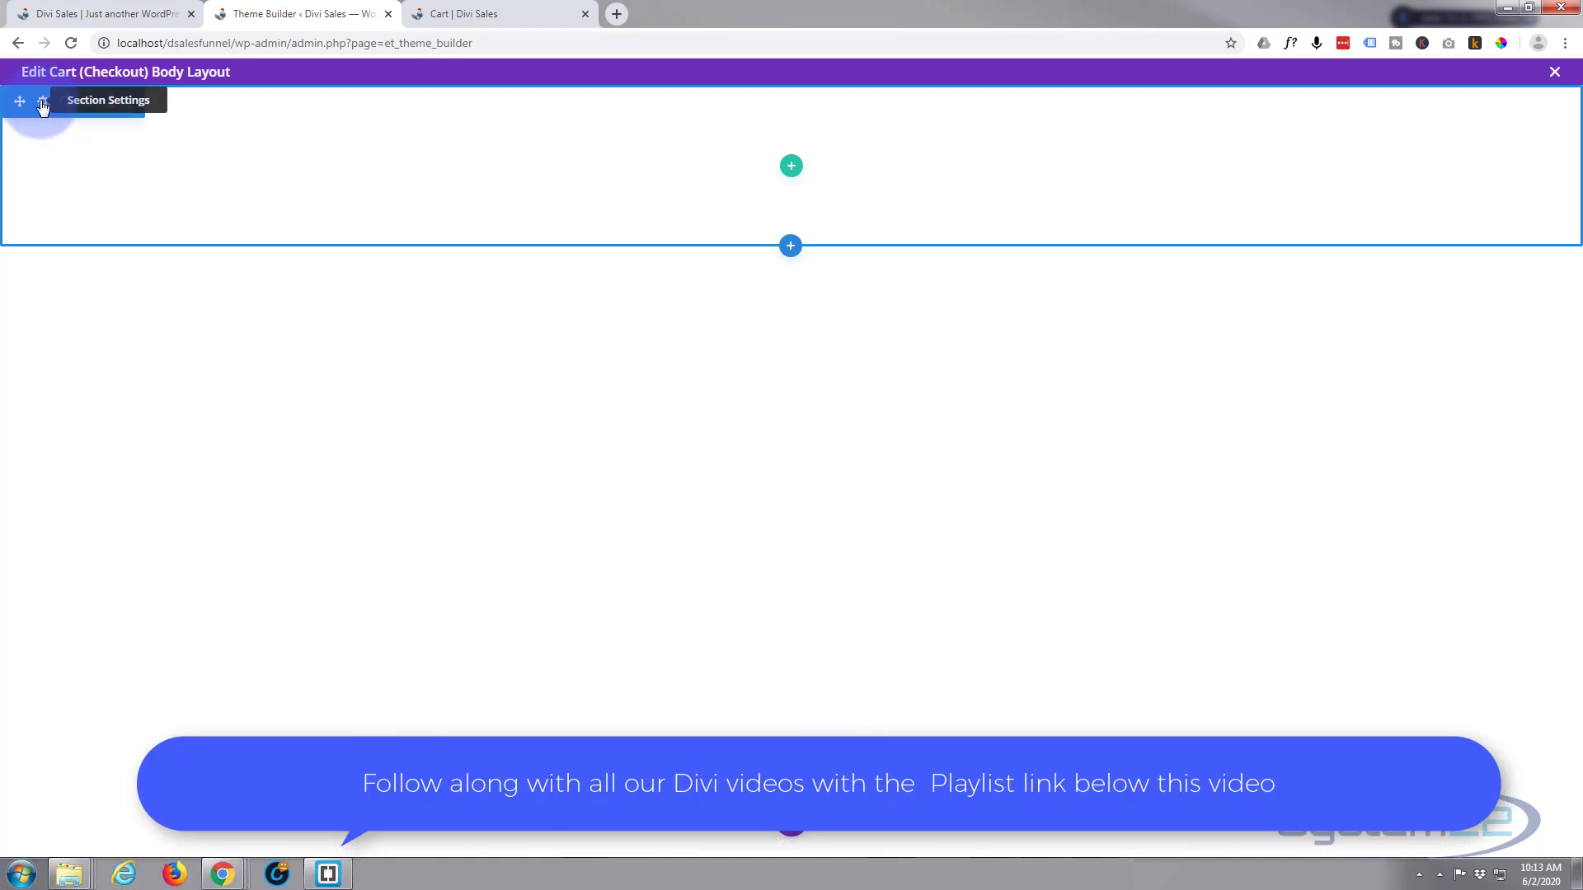
Give the section a blue-to-purple gradient background ending in #8300e9 and save it.
click(43, 103)
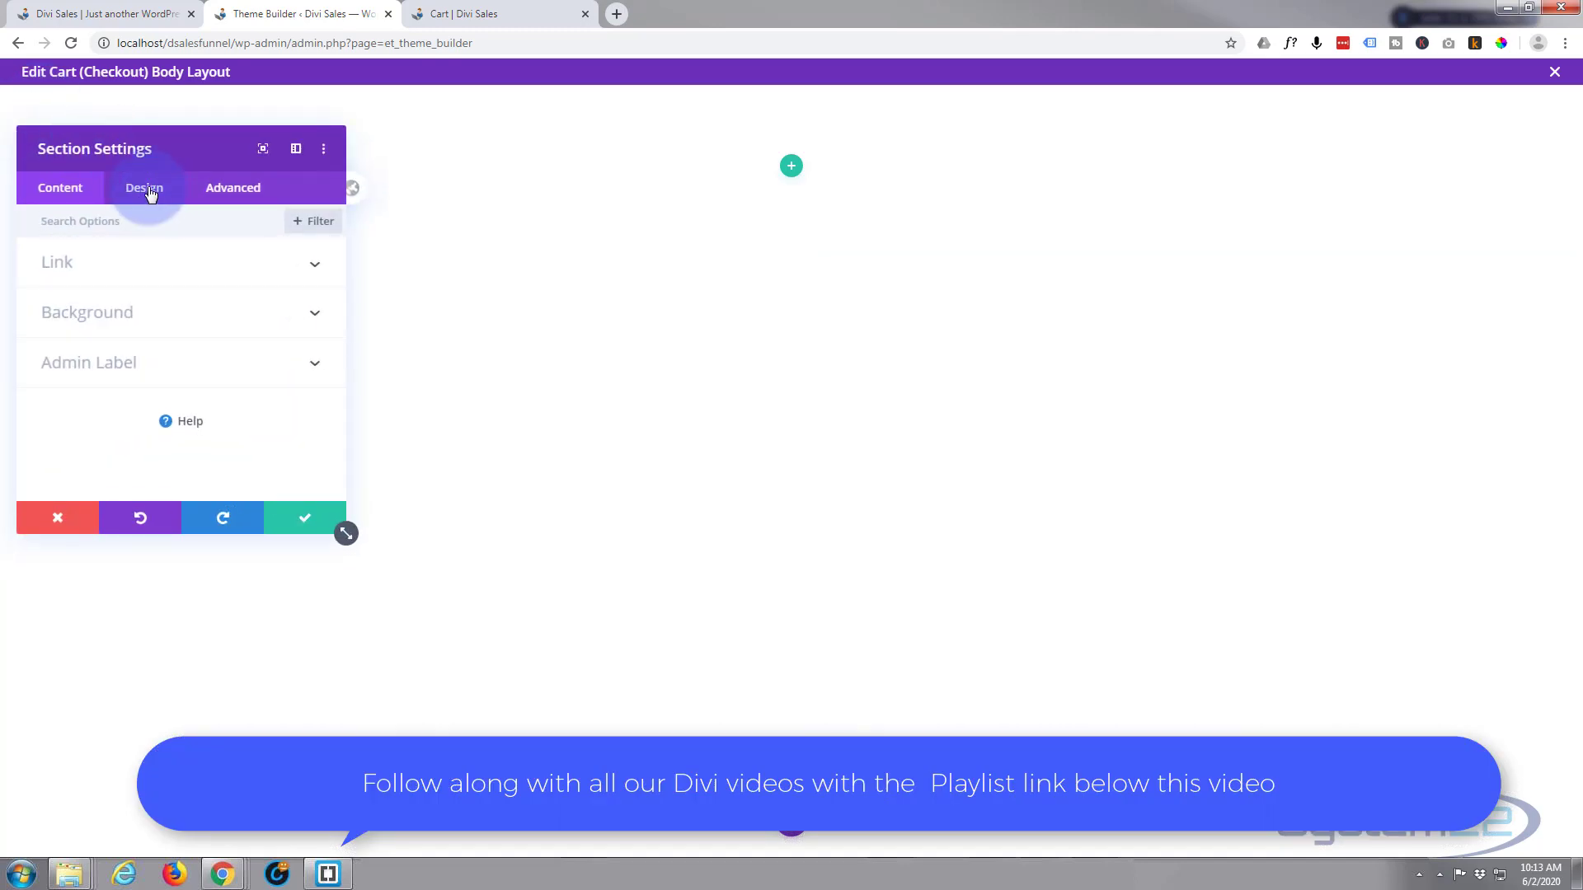
click(147, 317)
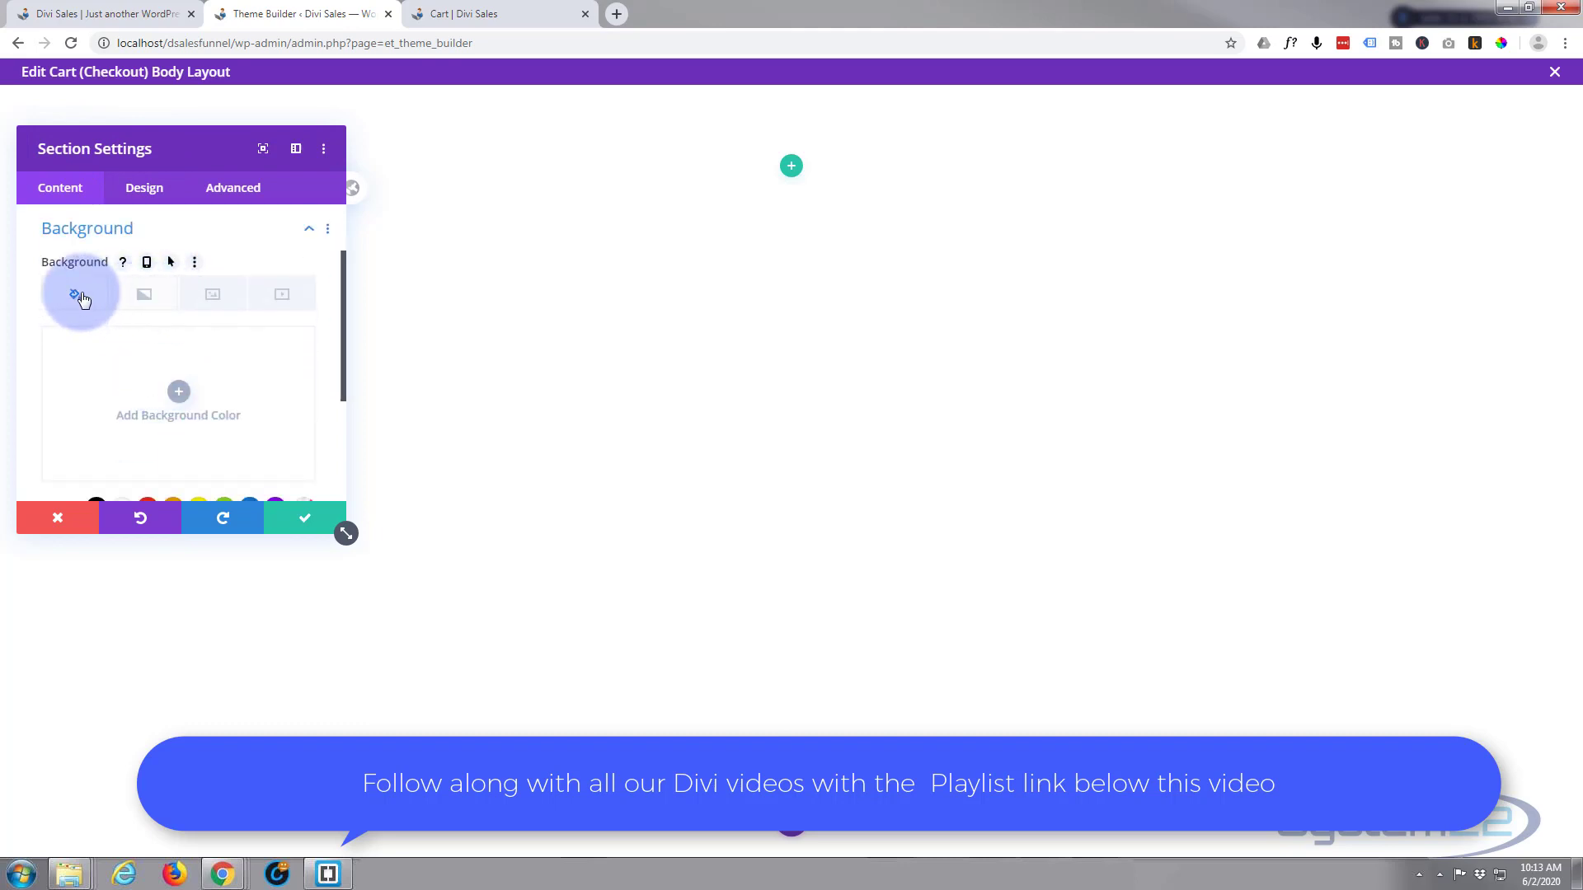
click(145, 295)
scroll(126, 425, down, 2)
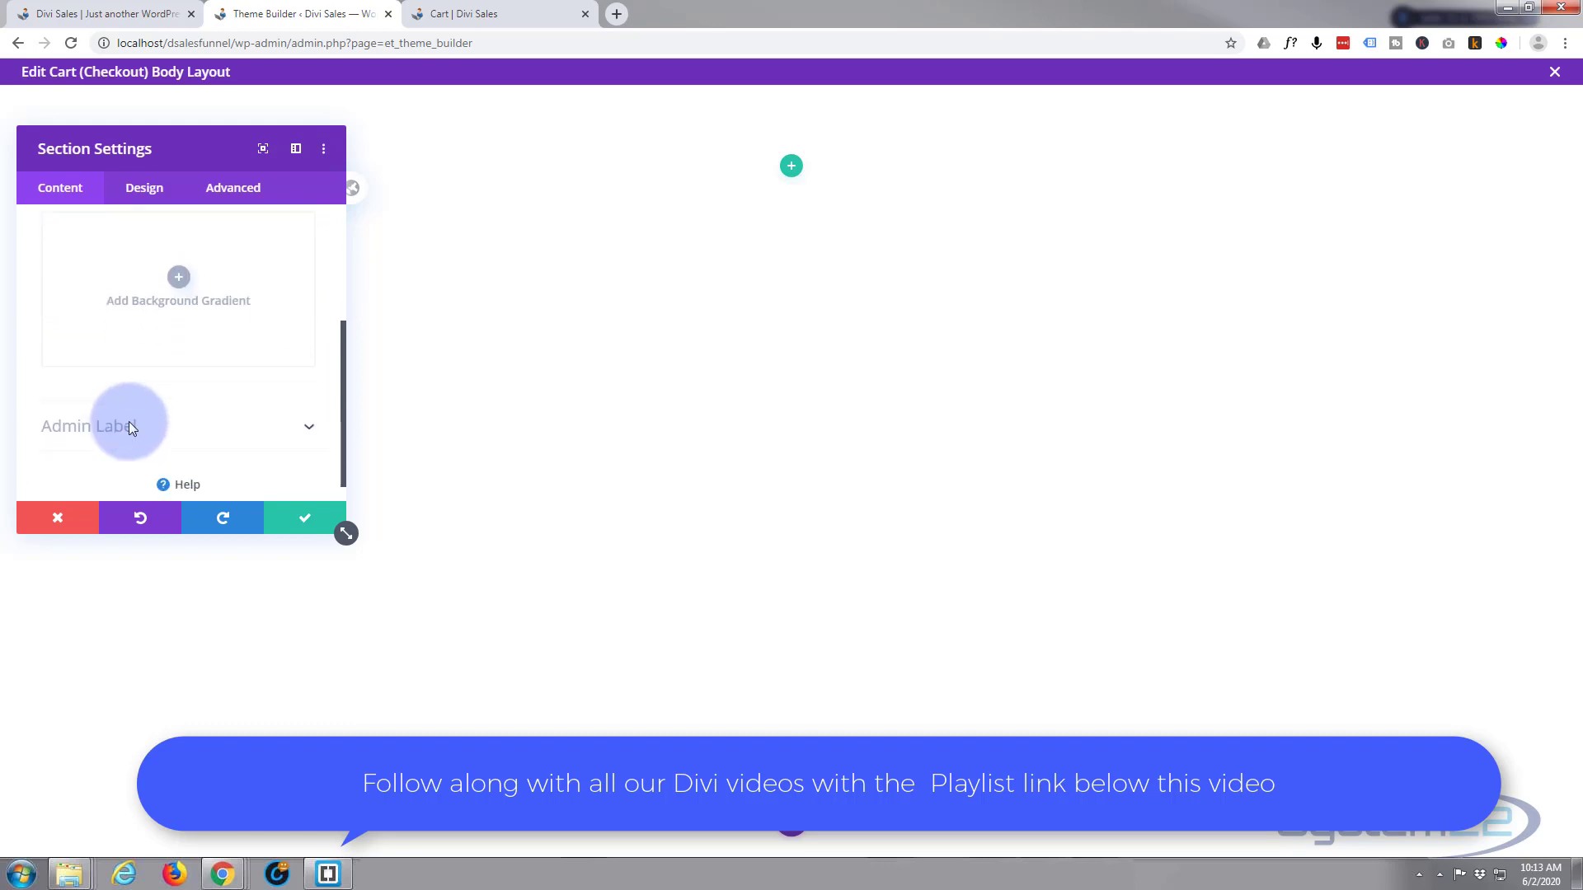
click(180, 255)
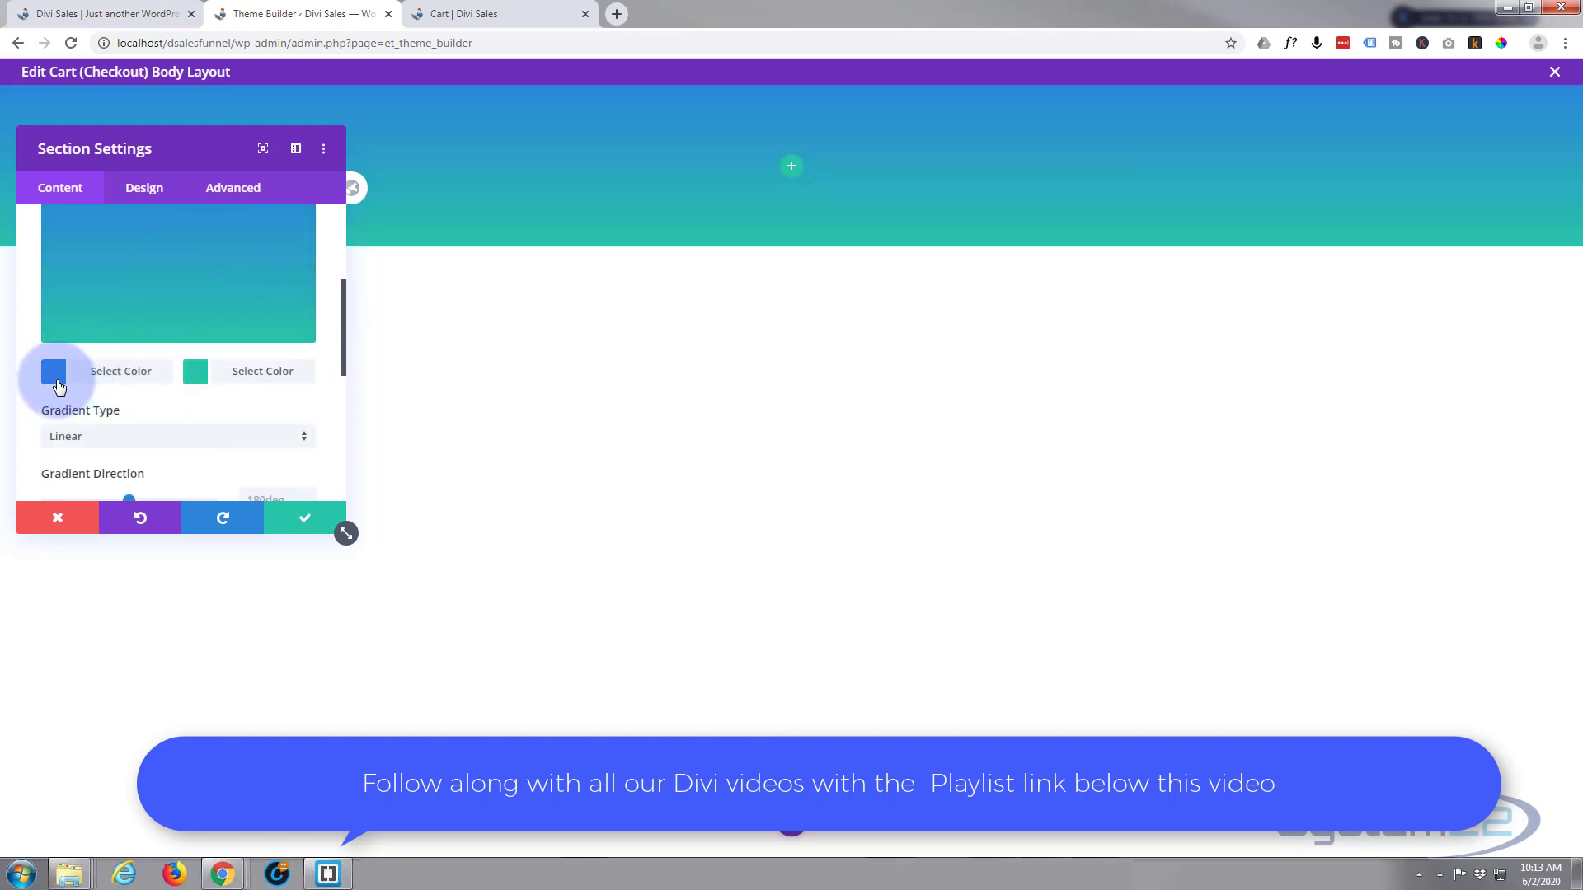
click(247, 377)
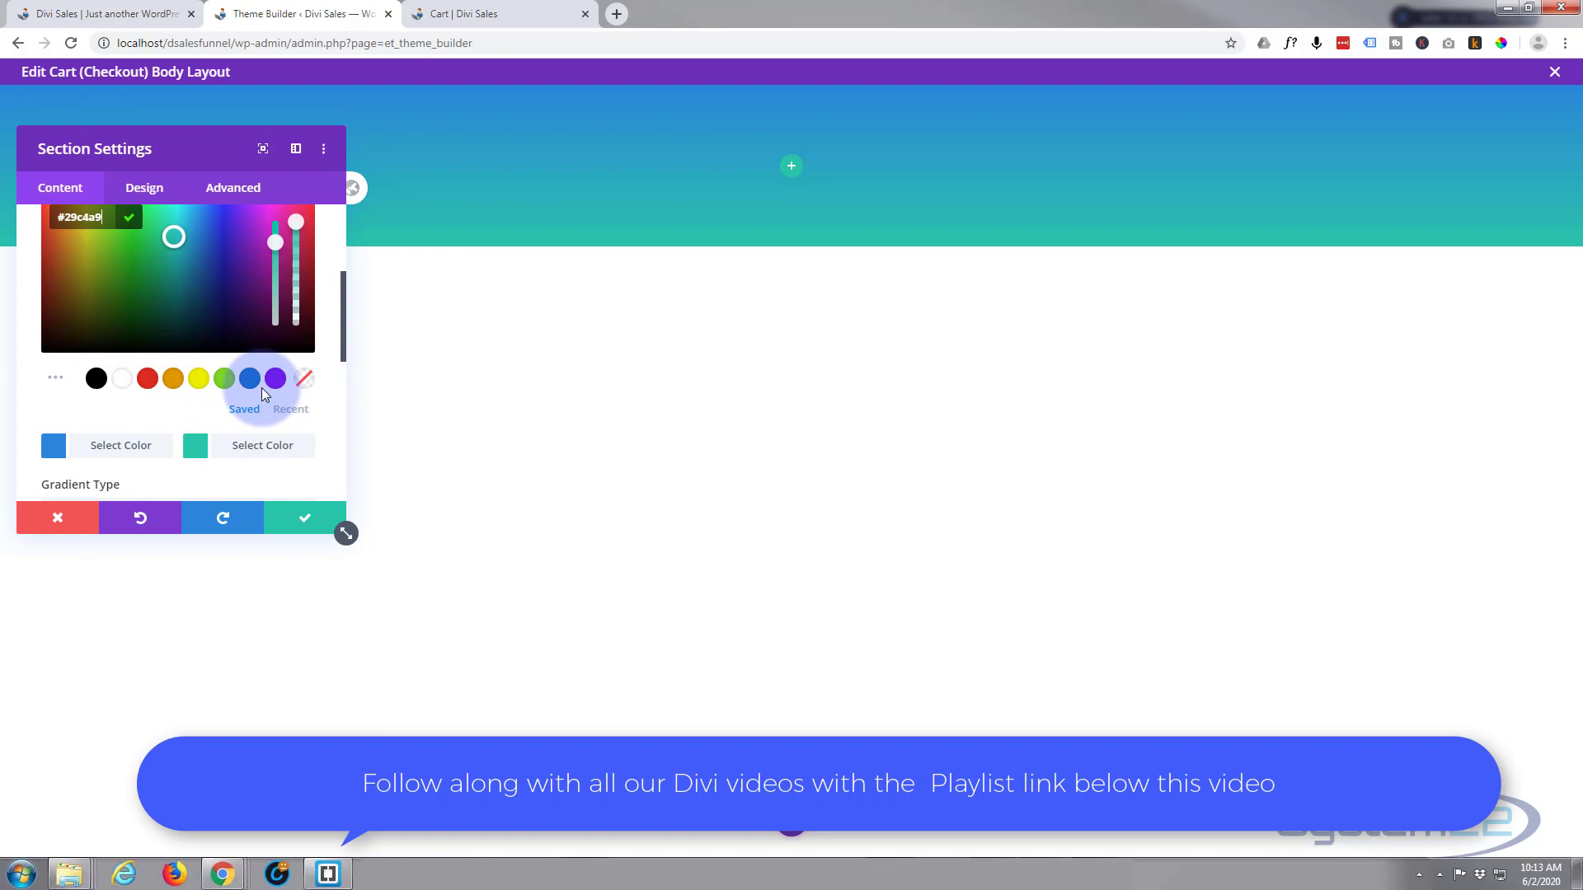
click(276, 380)
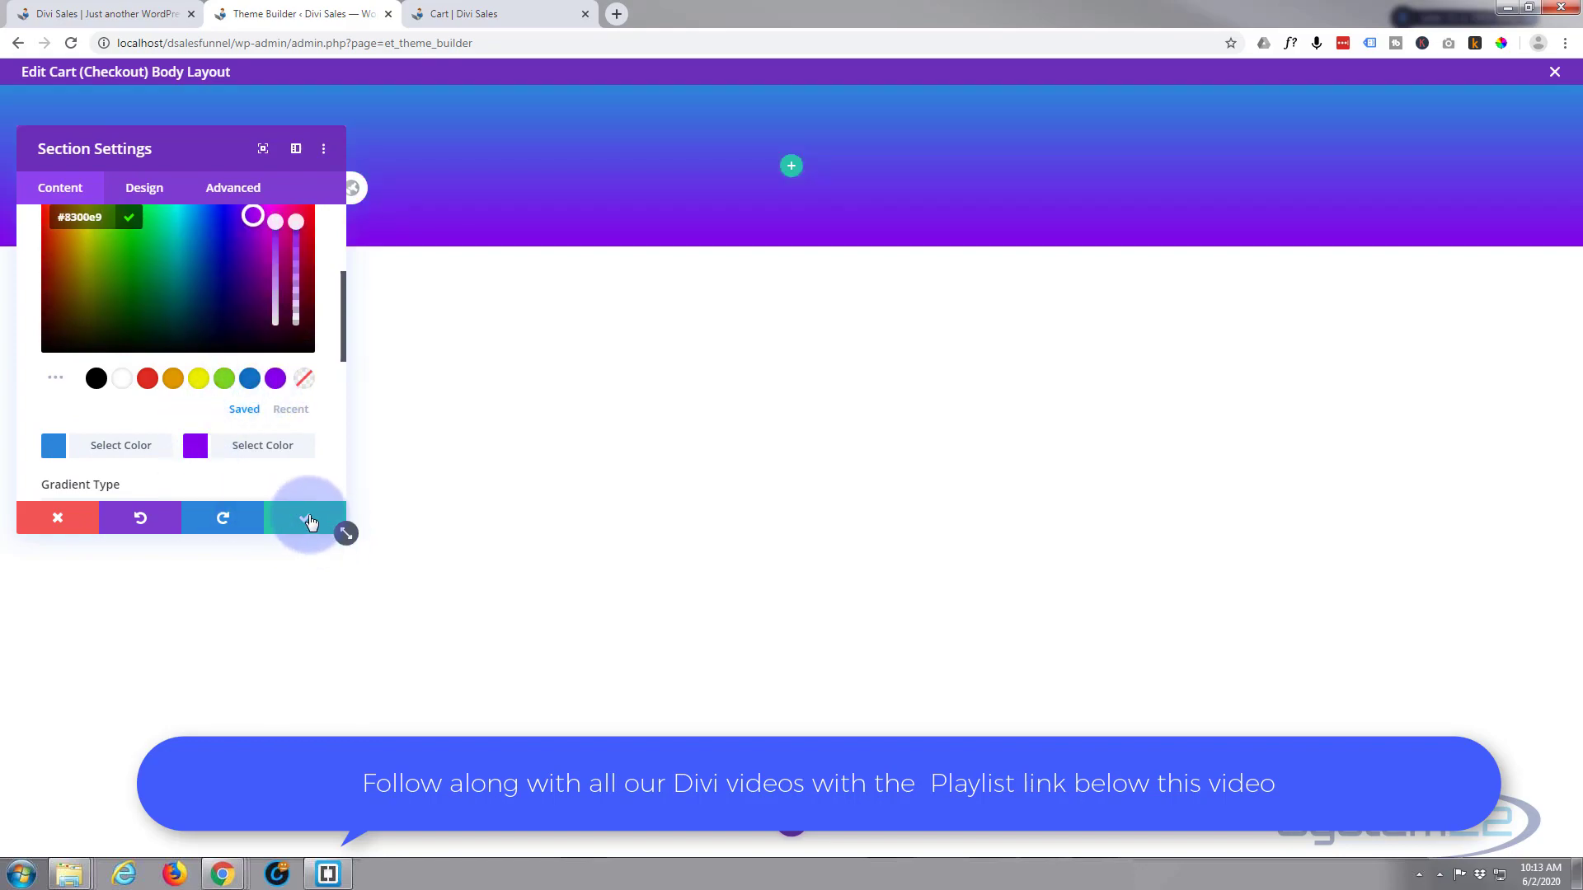
click(311, 528)
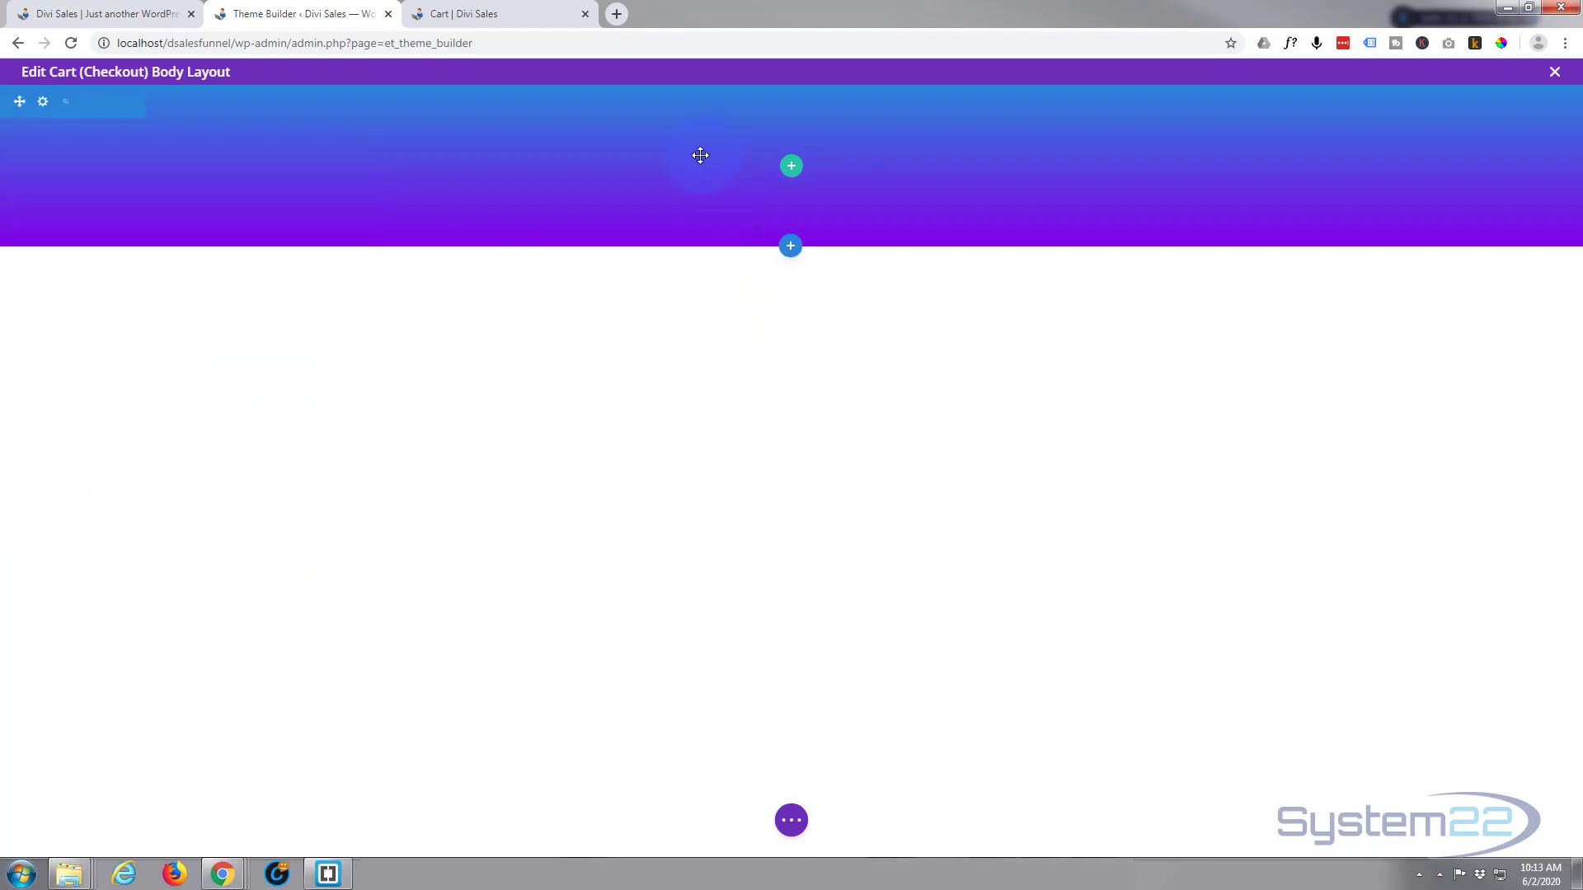
Add a single-column row holding a Post Content module to the gradient section.
click(791, 167)
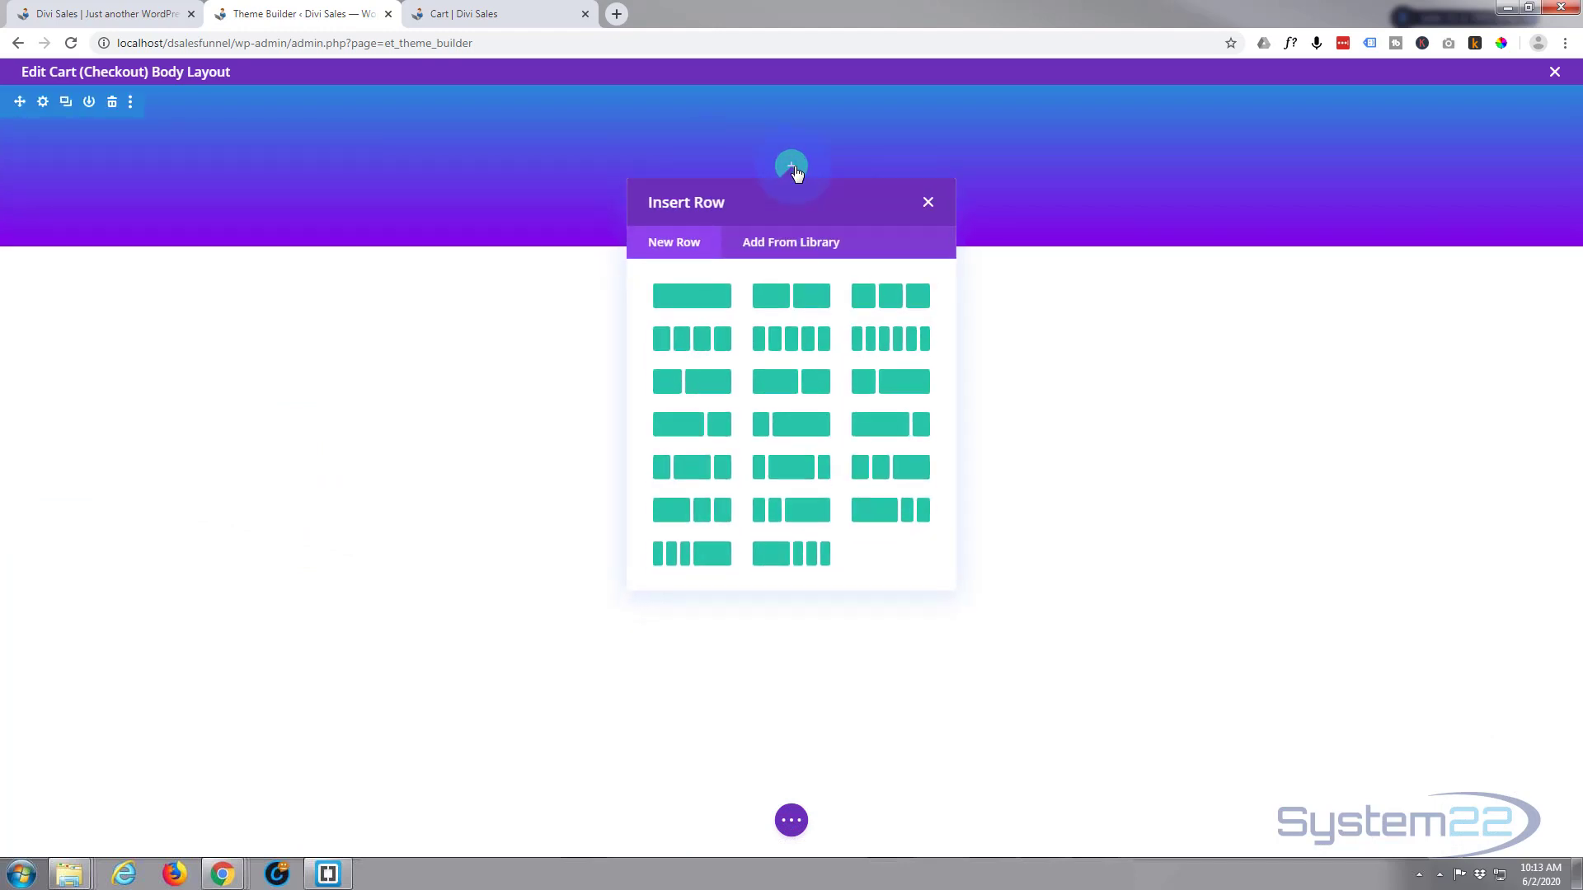
click(693, 304)
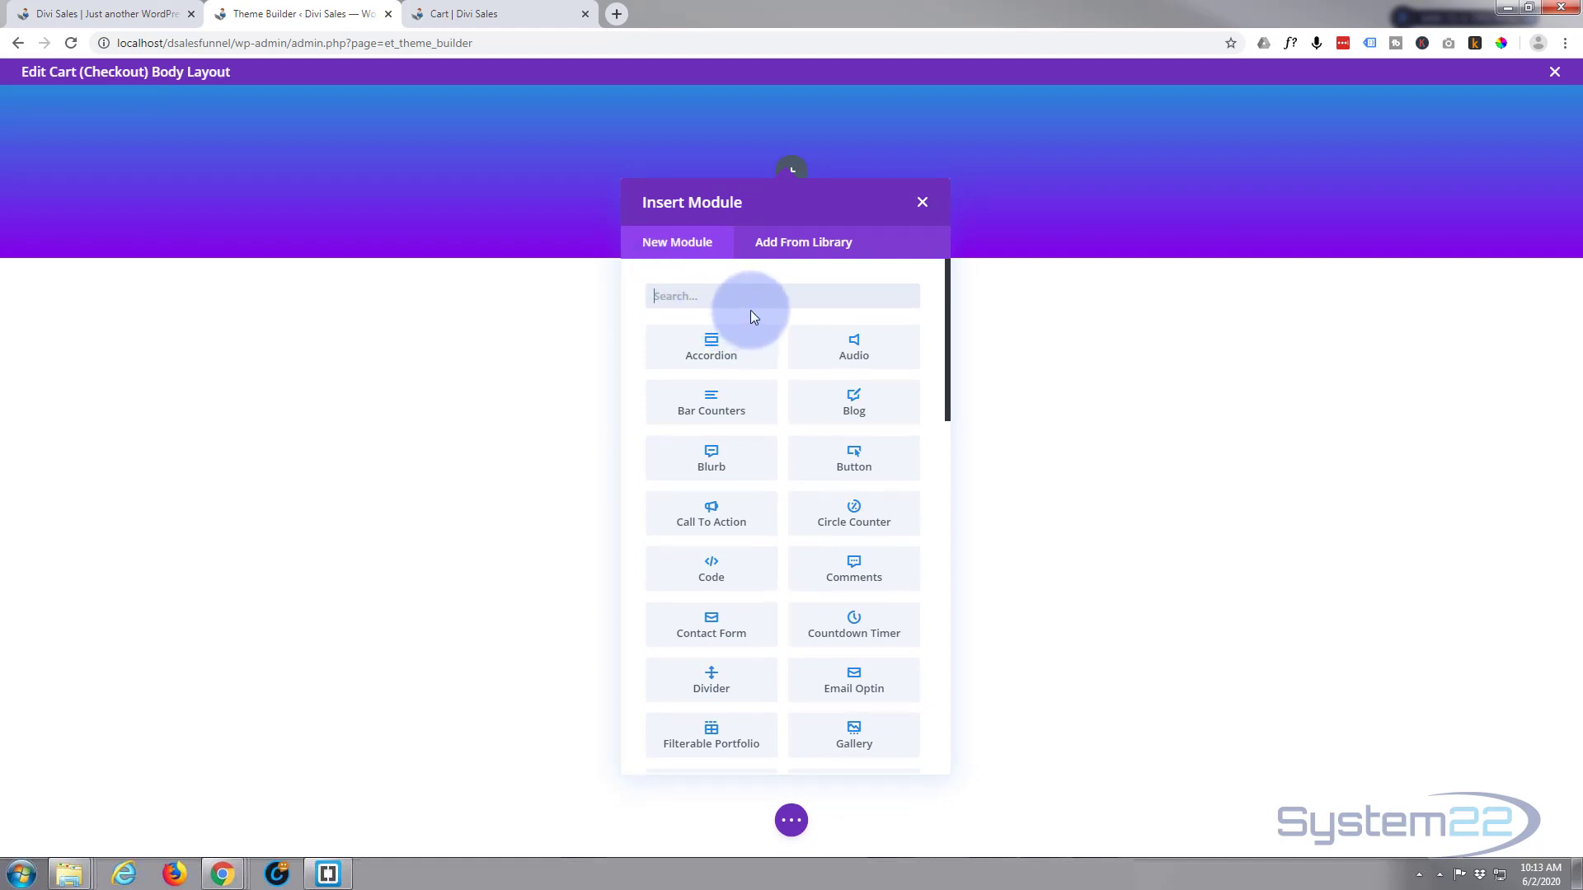
scroll(838, 439, down, 2)
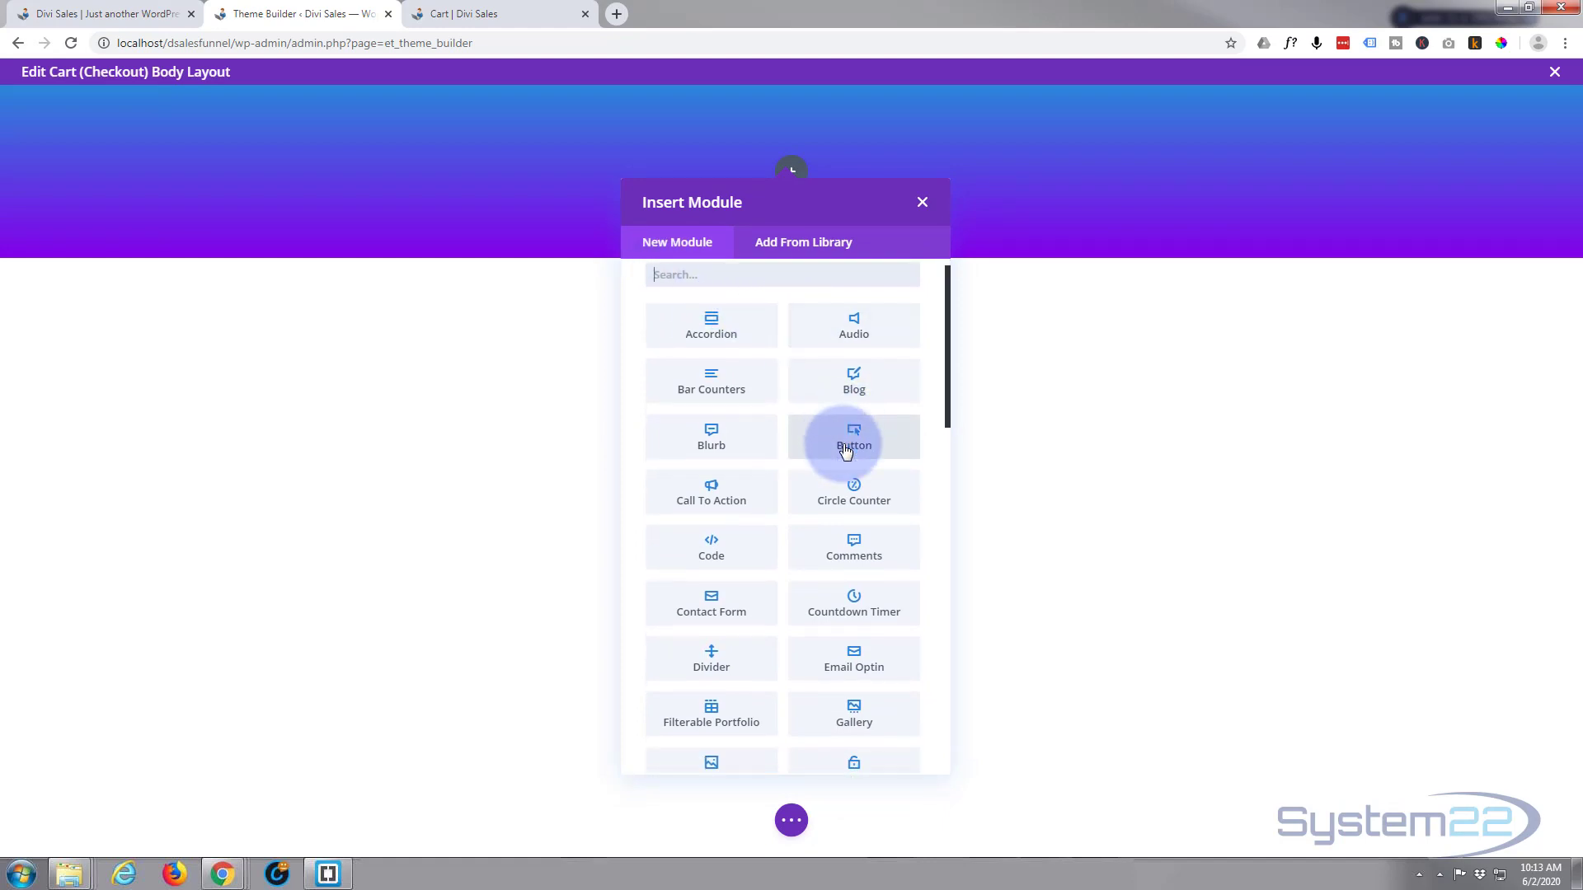
scroll(846, 451, down, 1)
scroll(847, 451, down, 3)
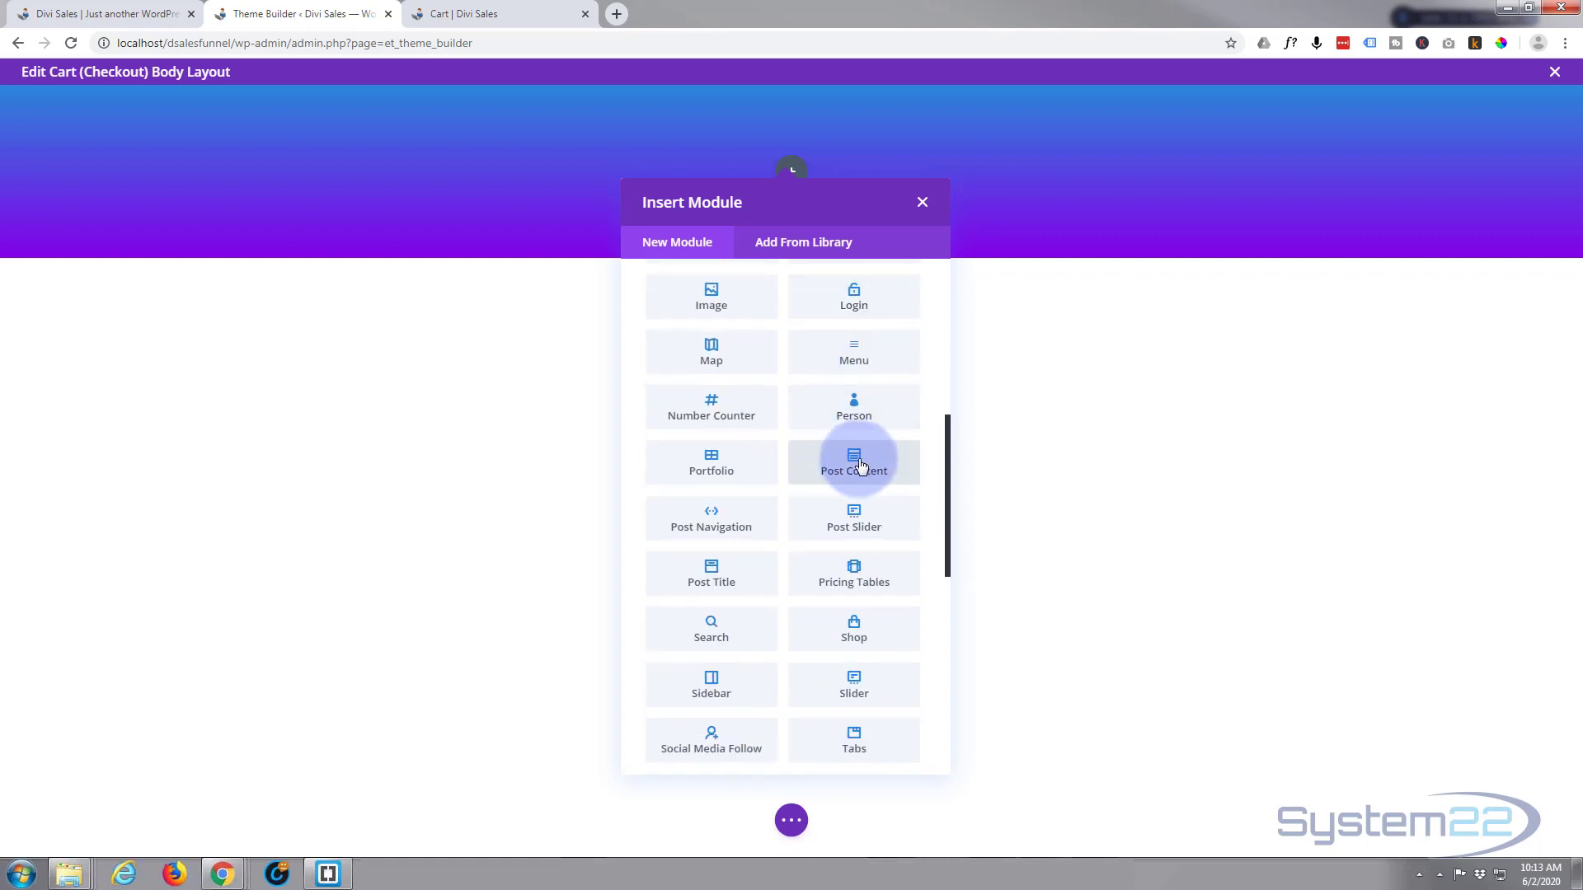
click(860, 466)
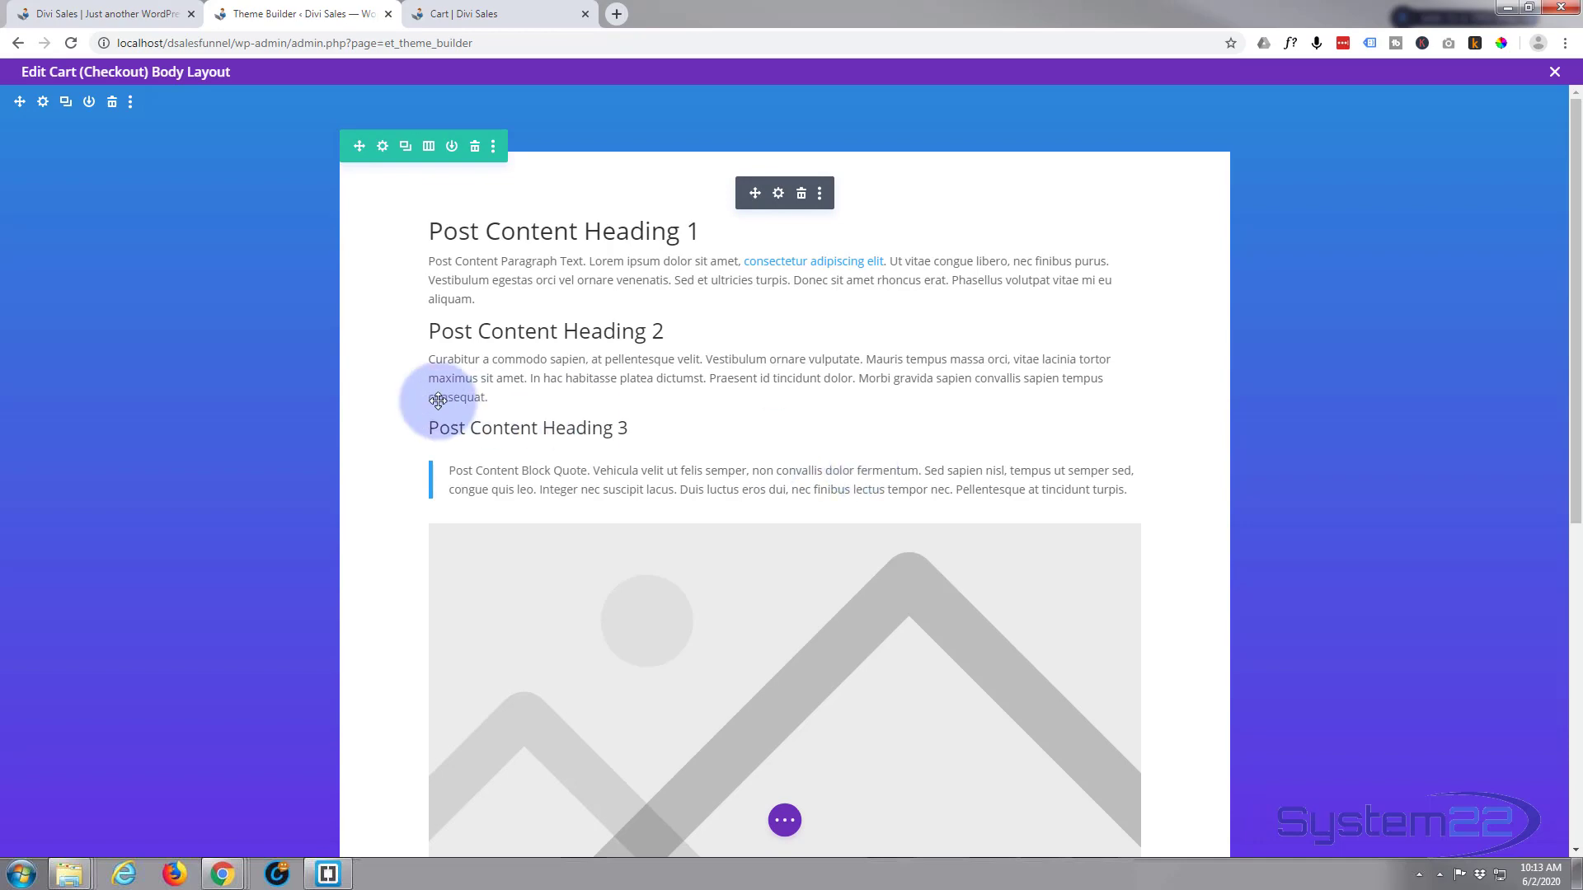
scroll(396, 391, down, 2)
scroll(397, 391, down, 5)
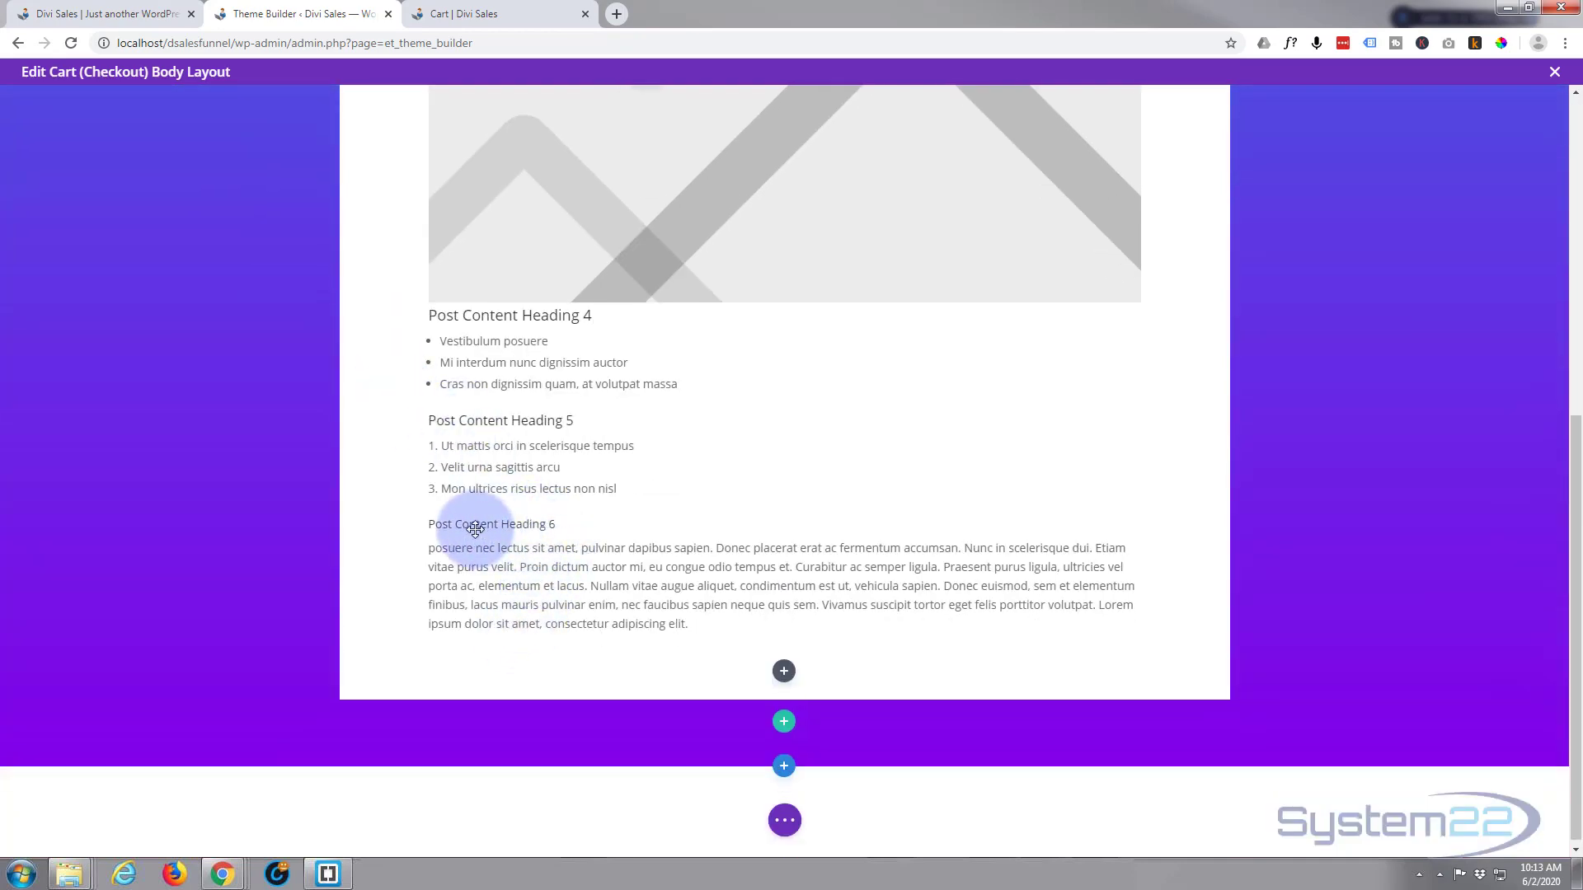
scroll(480, 526, up, 5)
scroll(480, 527, up, 1)
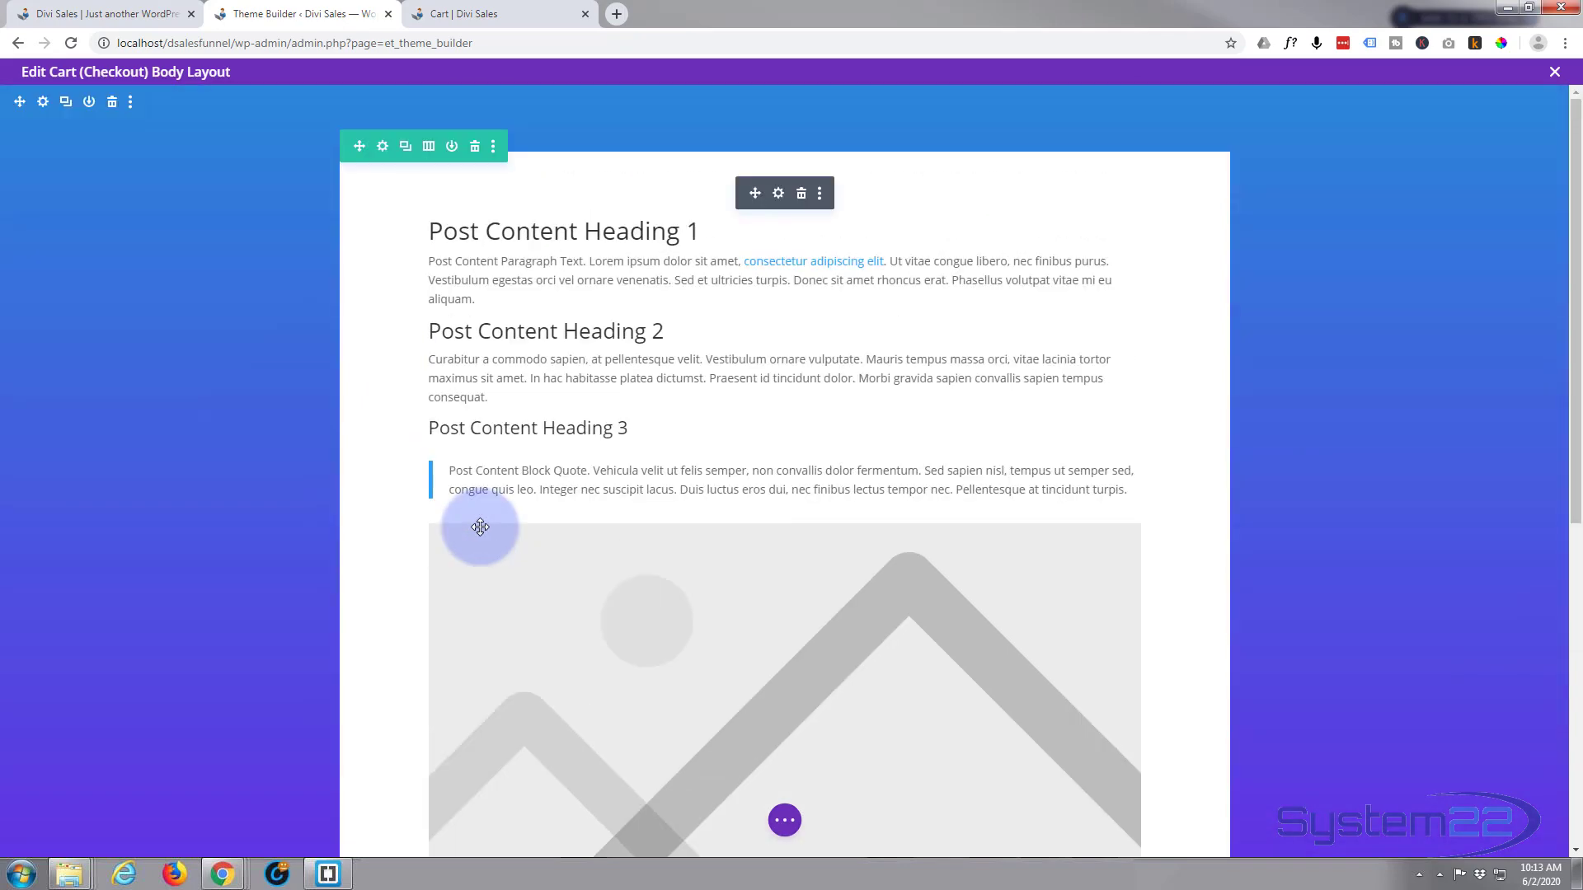
Set the Post Content module's body text colour to white (#ffffff) in its Design settings.
click(778, 195)
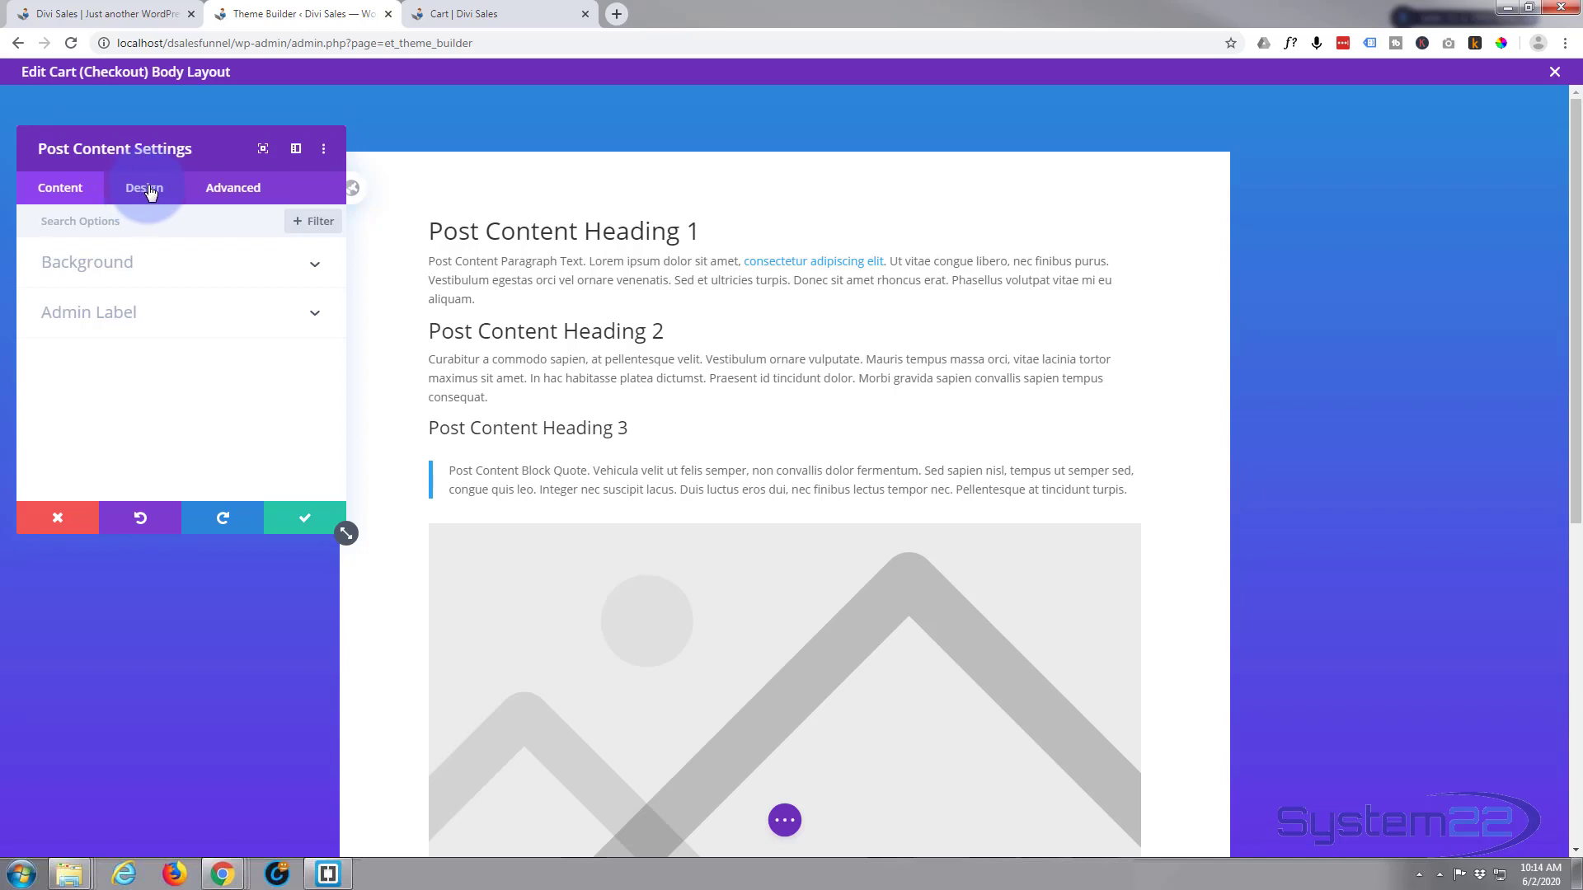
click(150, 192)
click(132, 315)
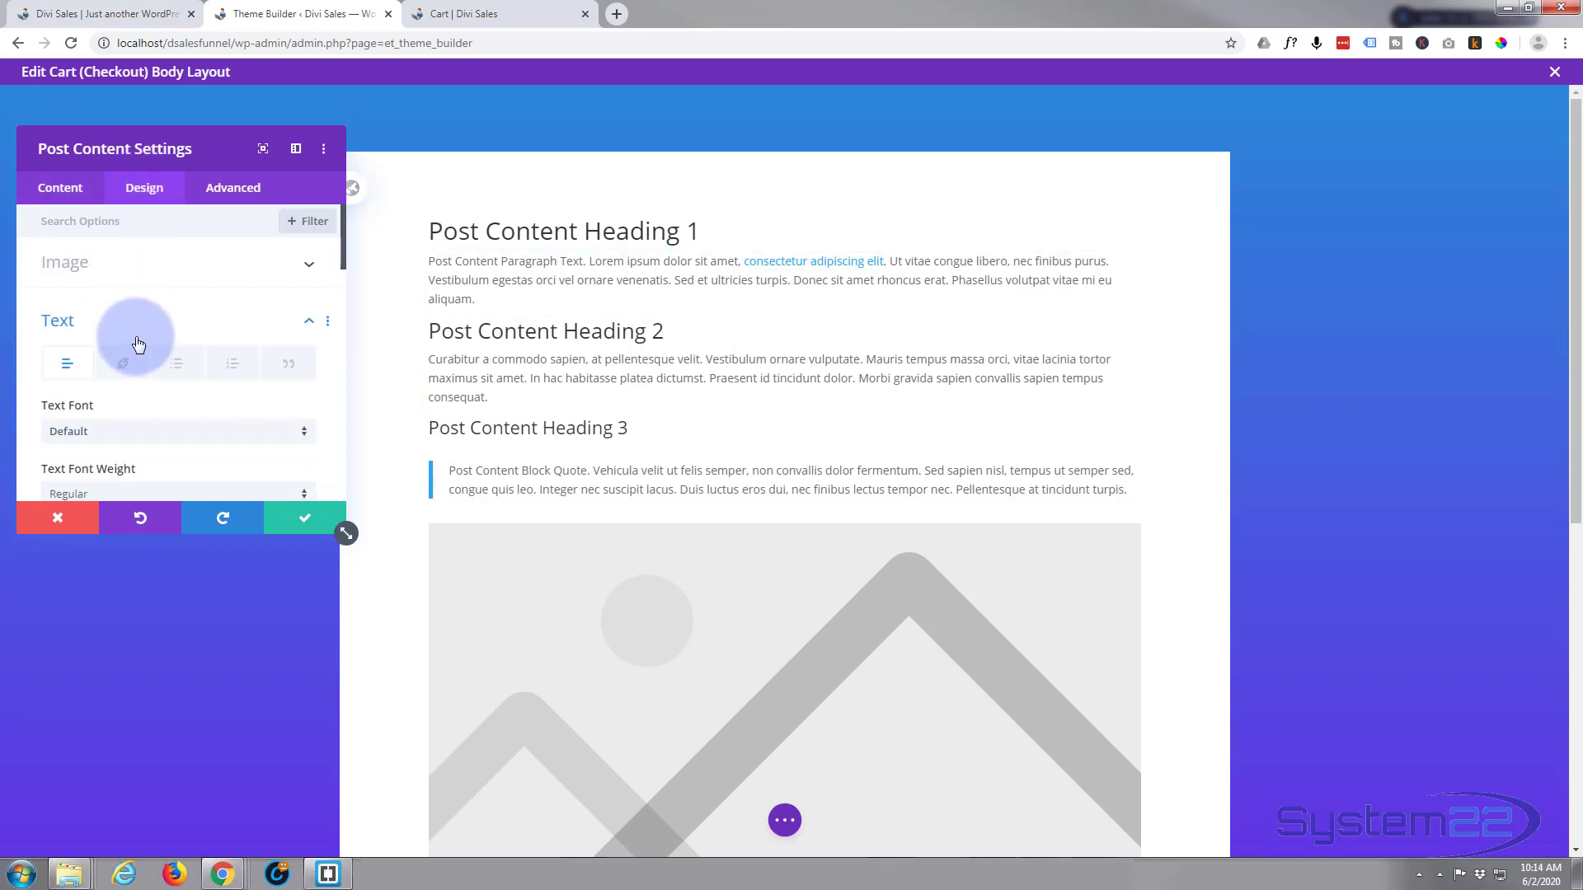
scroll(139, 345, down, 3)
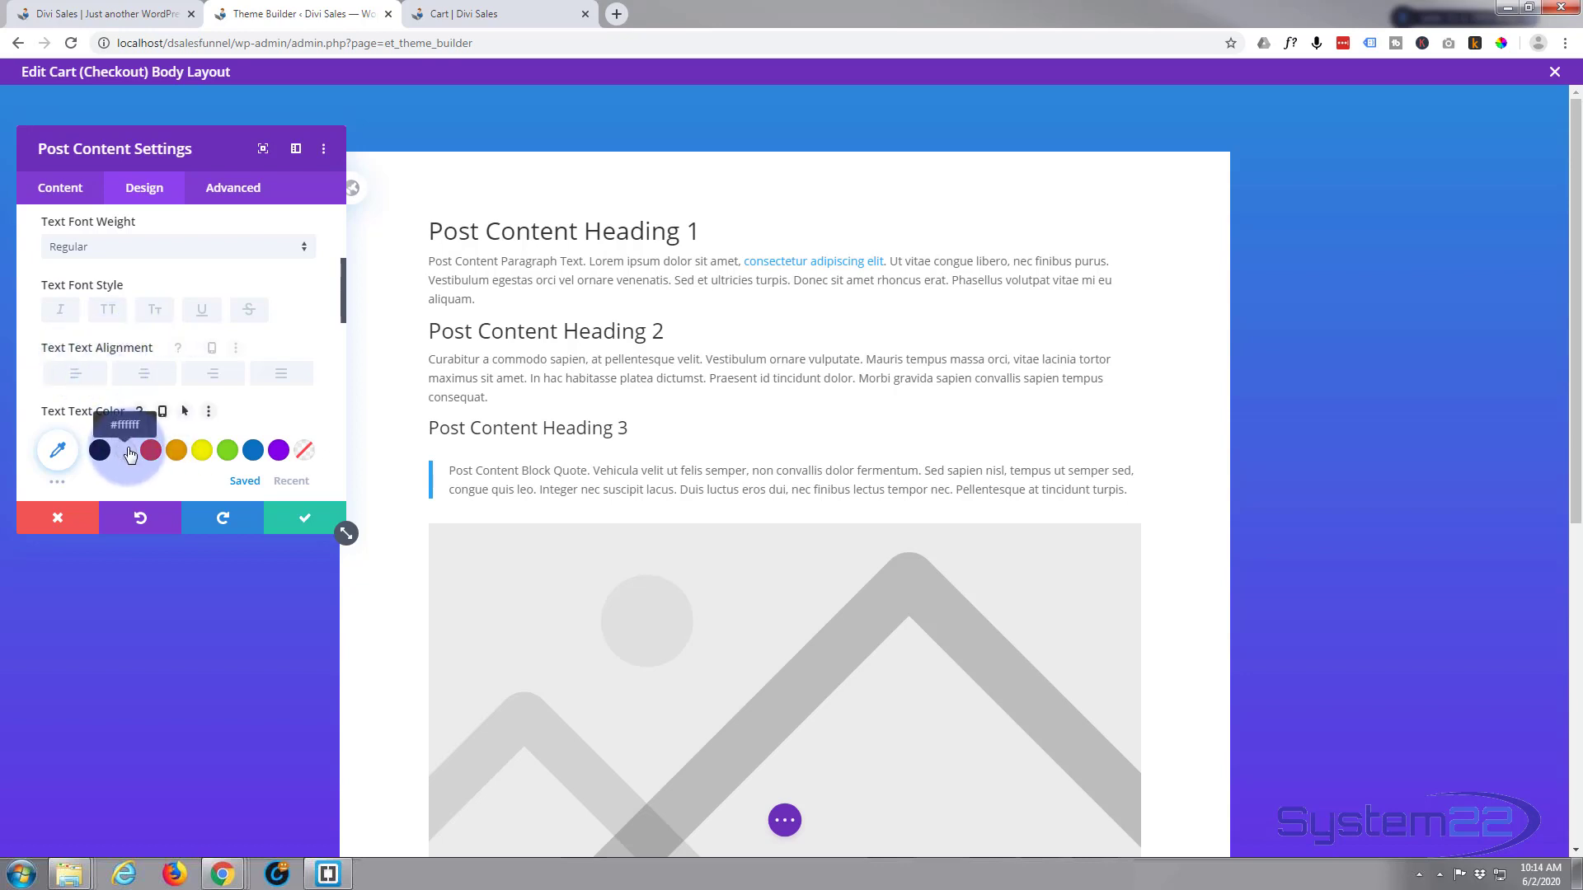
click(128, 452)
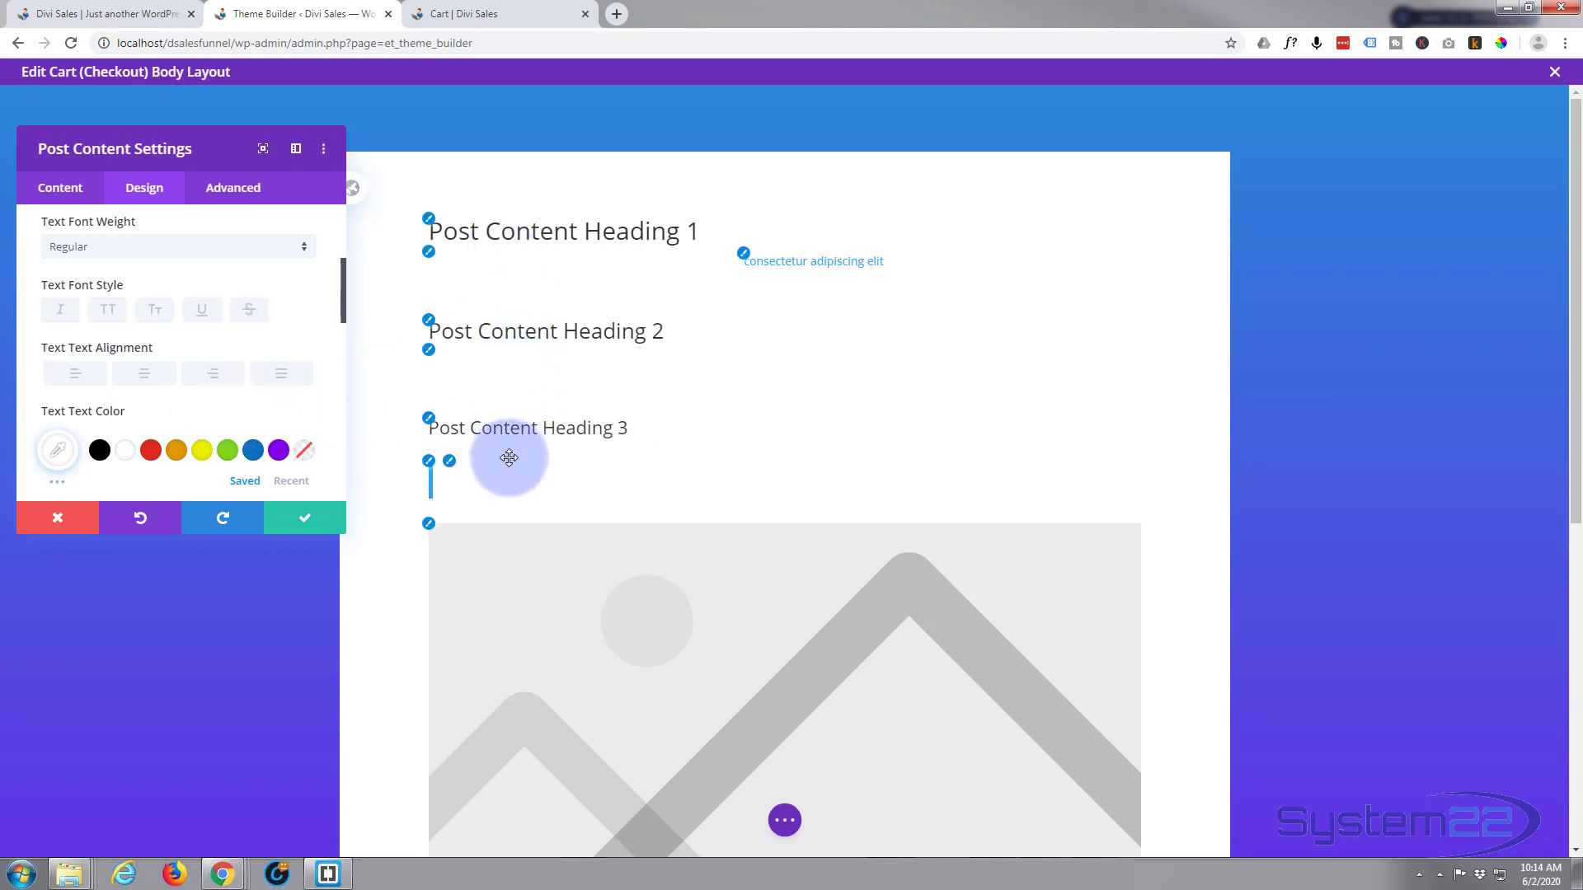
scroll(136, 326, down, 1)
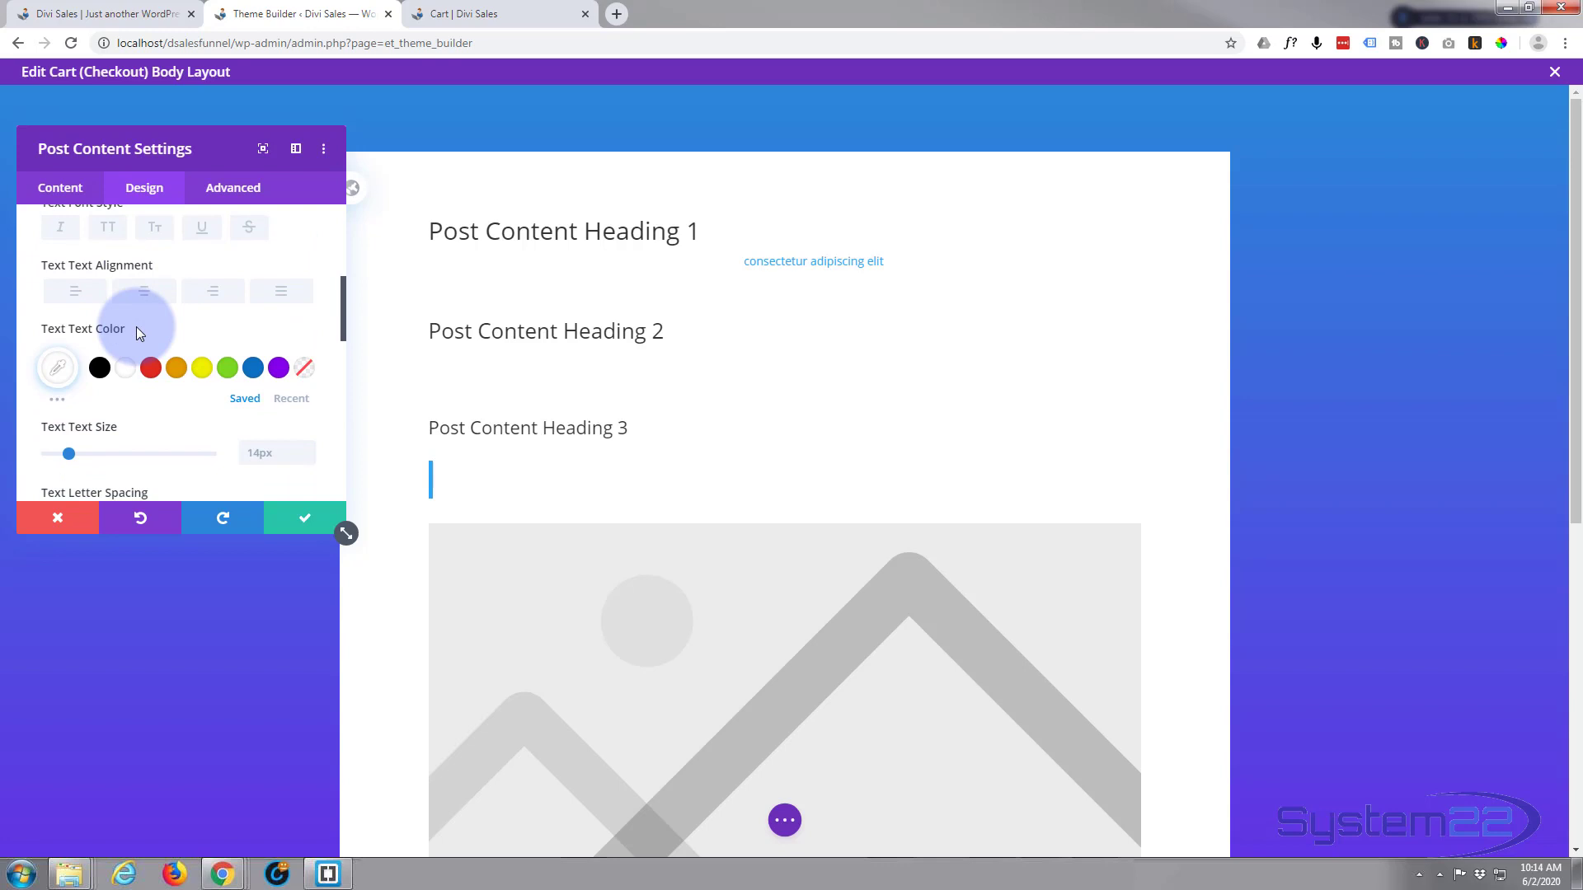
scroll(139, 330, down, 5)
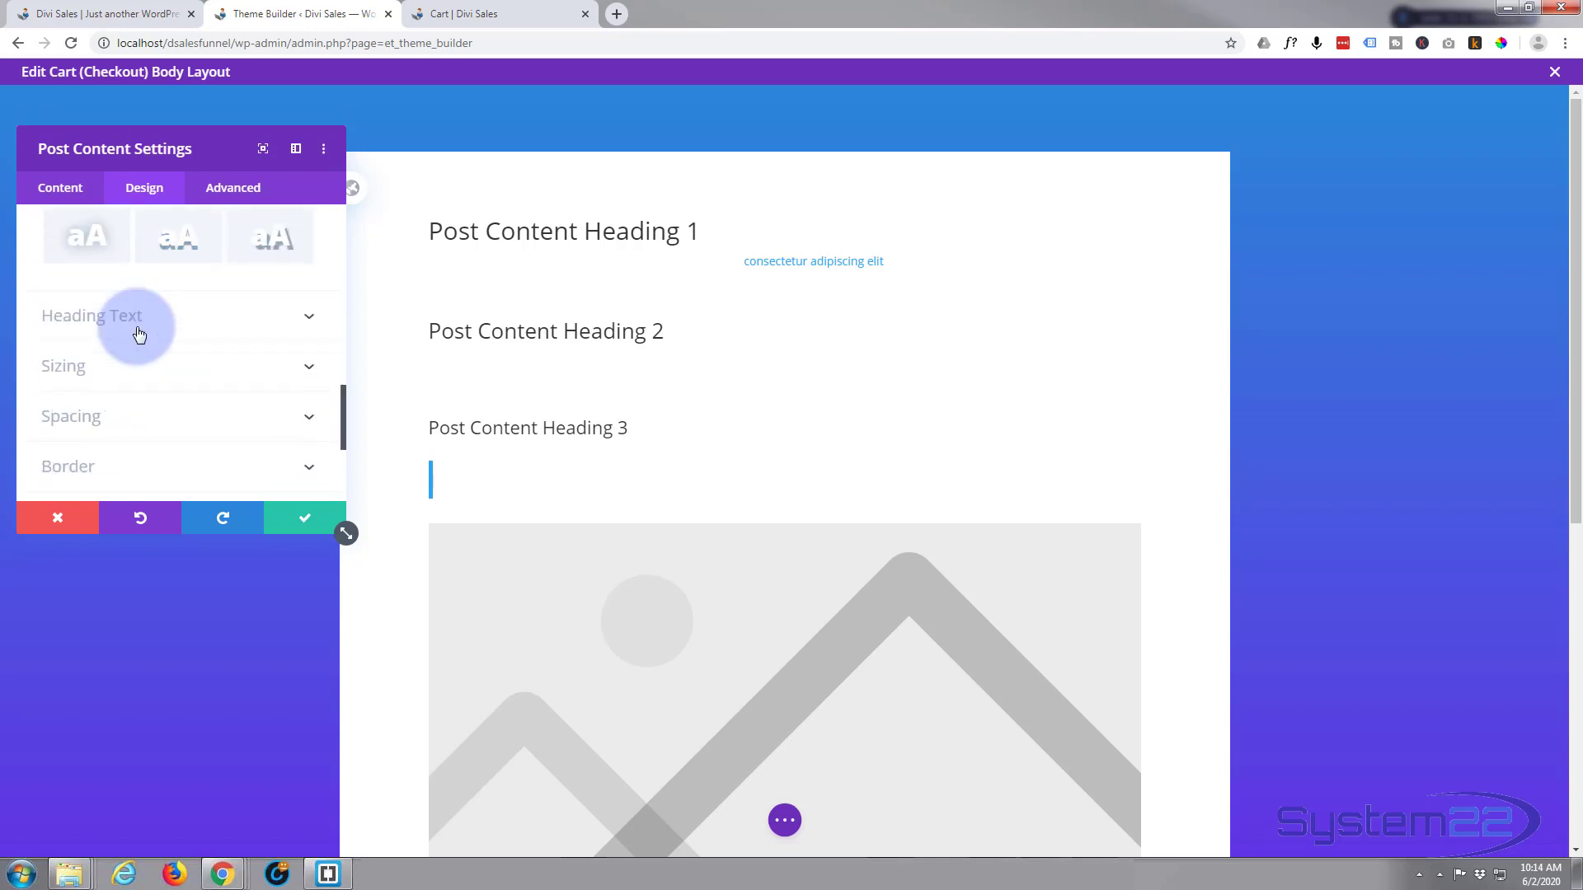
Make the H1 heading text white with Semi Bold weight.
click(202, 318)
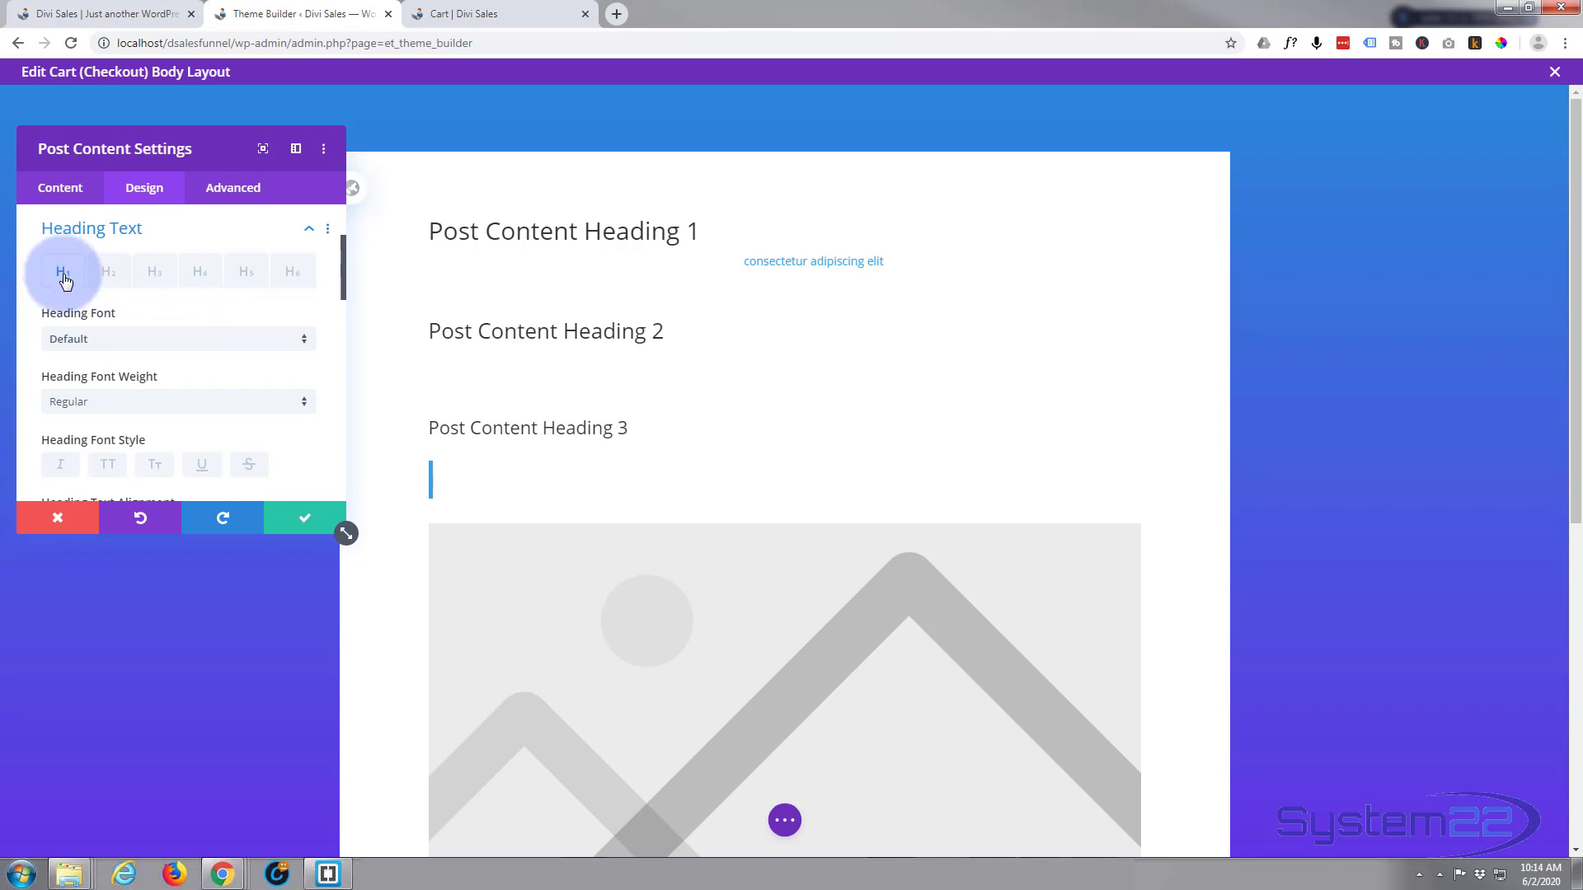
scroll(90, 347, down, 2)
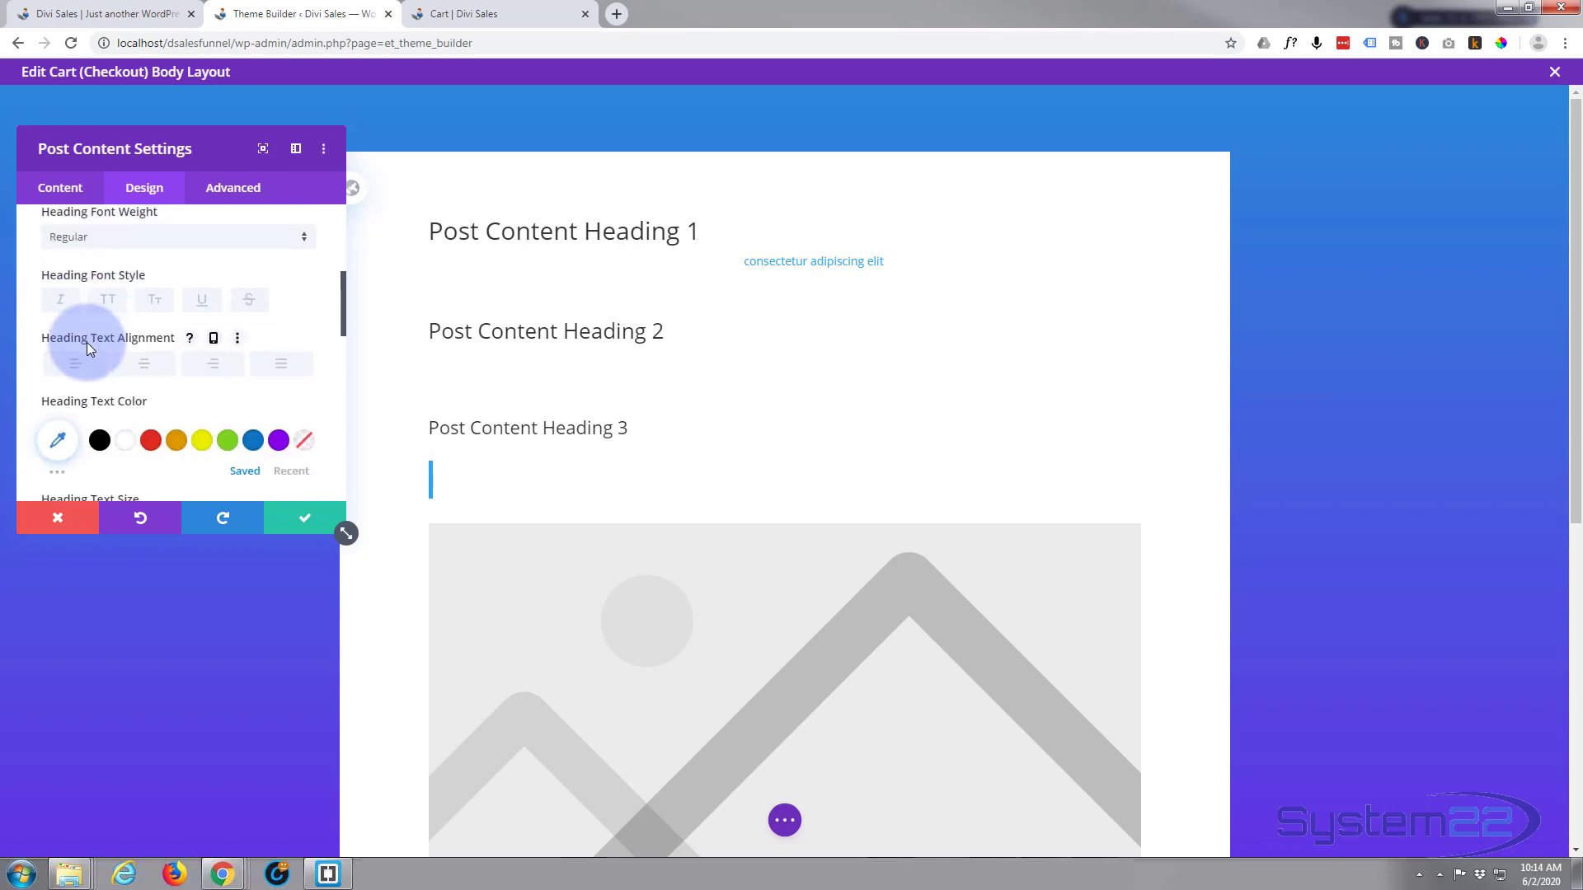
click(125, 446)
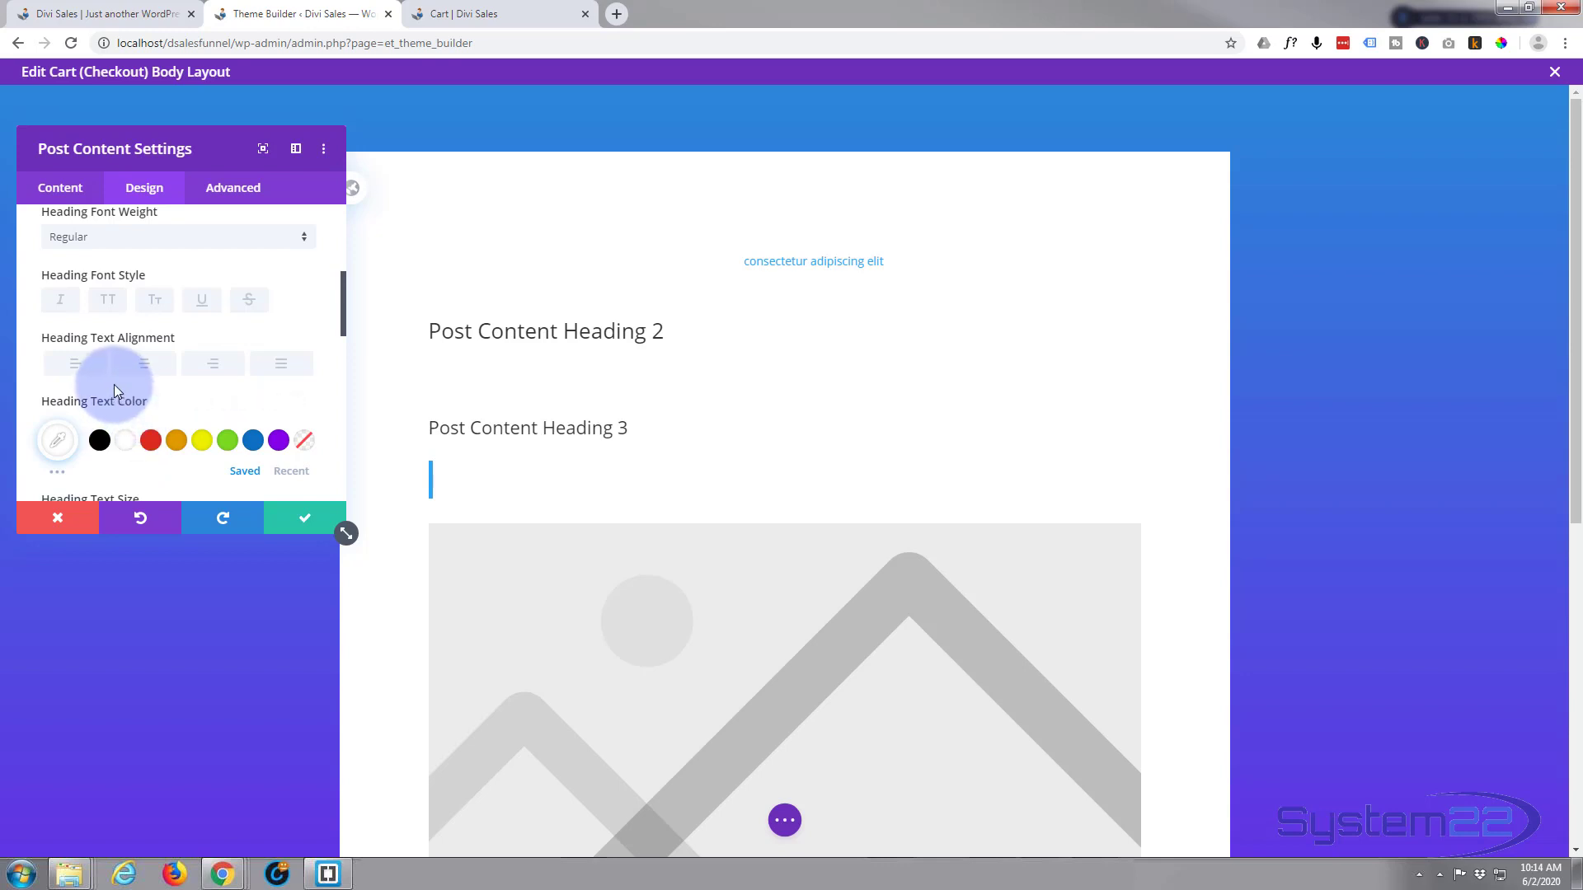
scroll(114, 390, down, 1)
scroll(114, 390, up, 2)
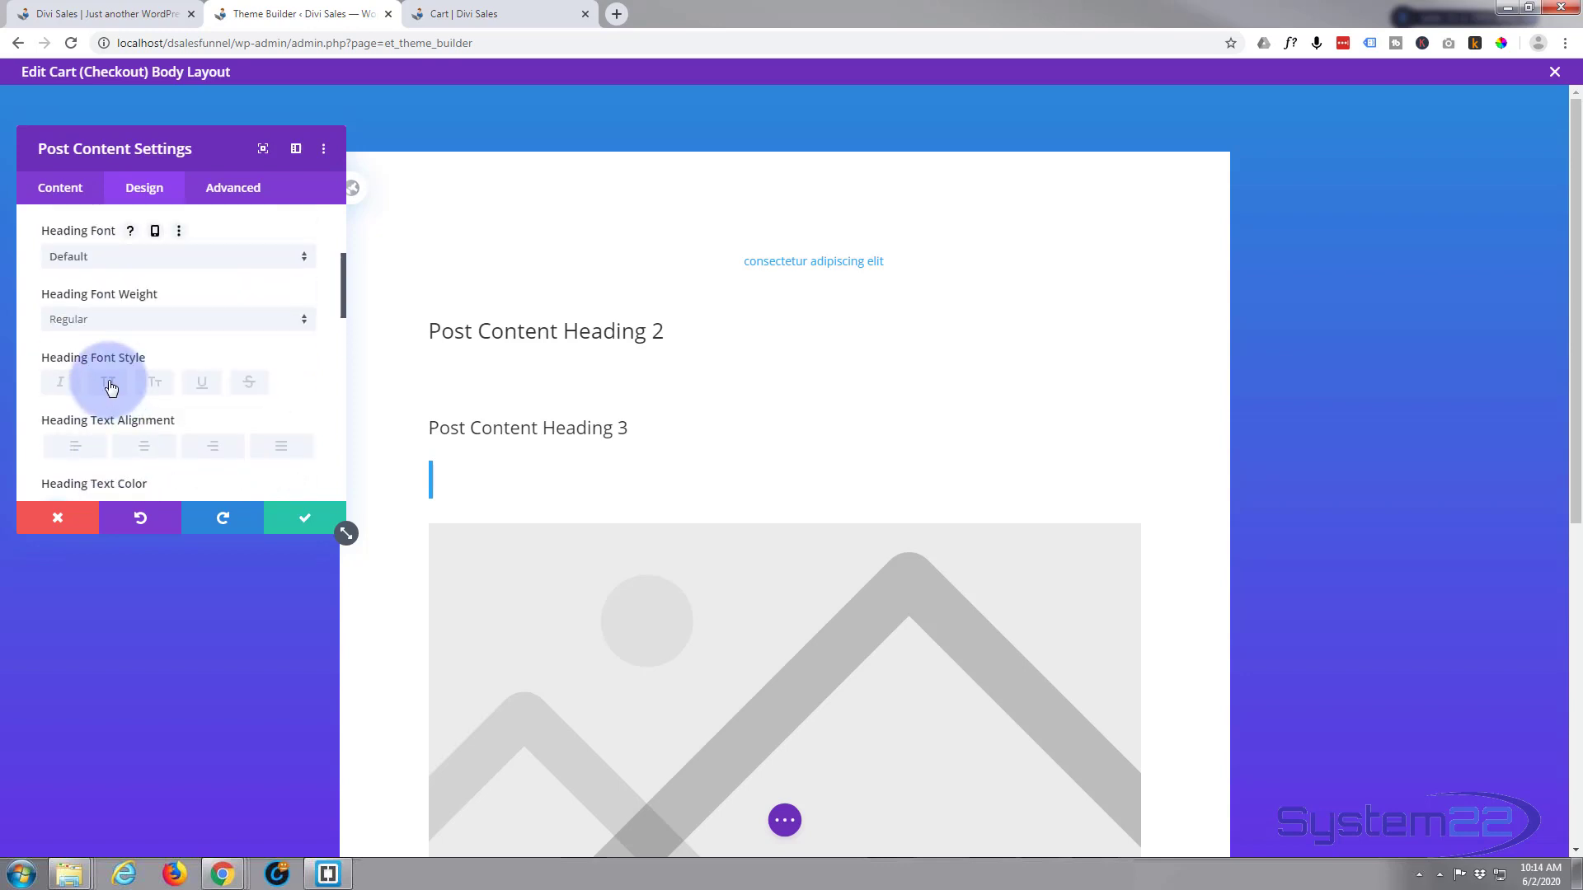
click(115, 328)
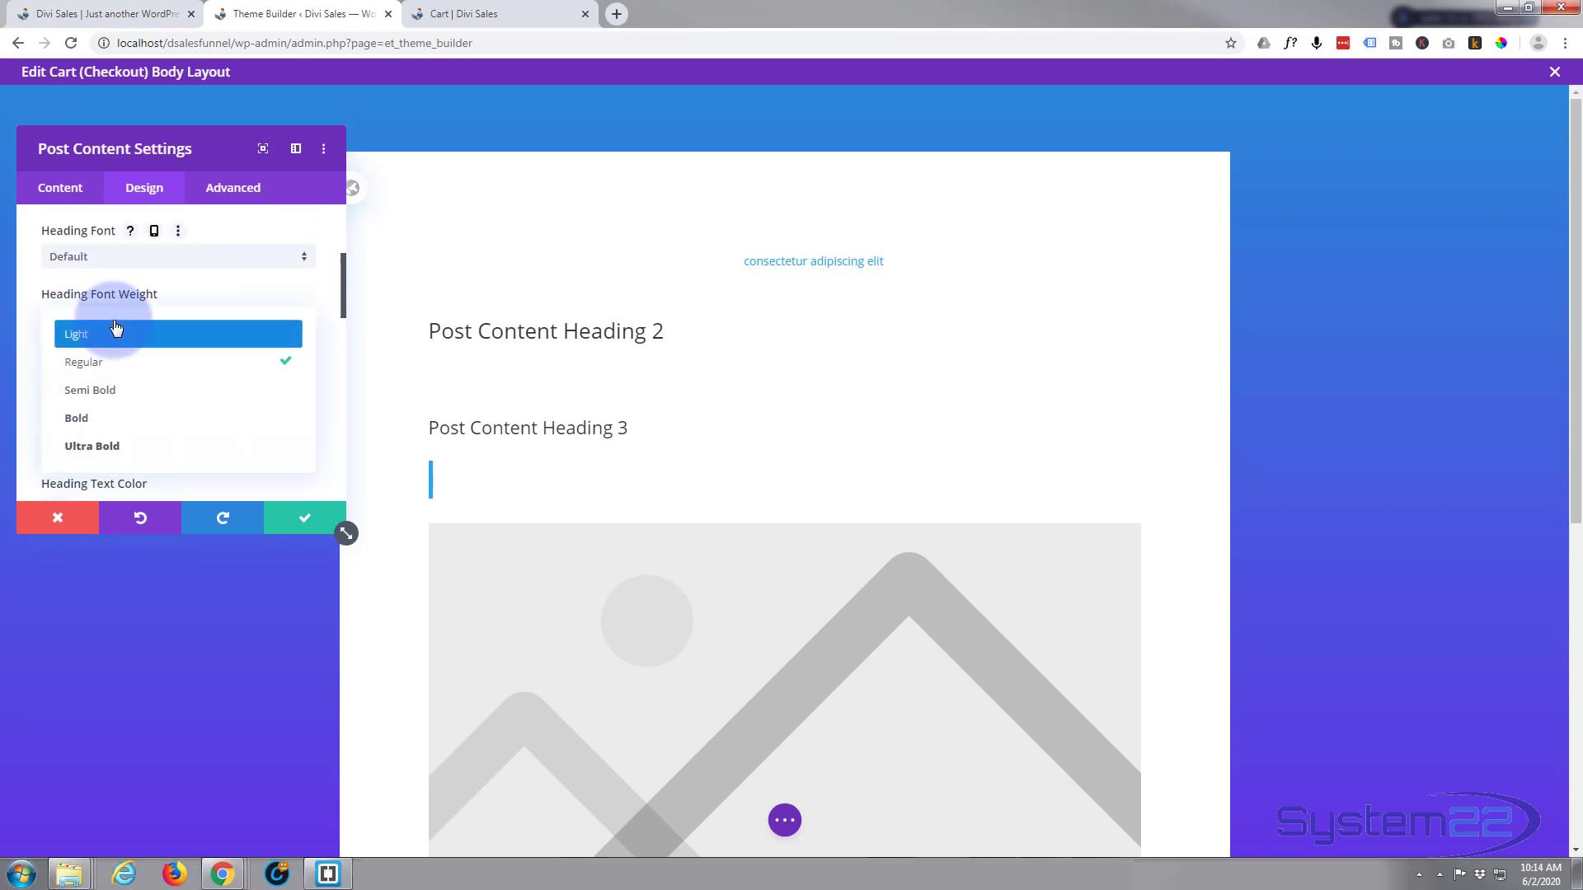
click(108, 389)
scroll(117, 398, up, 3)
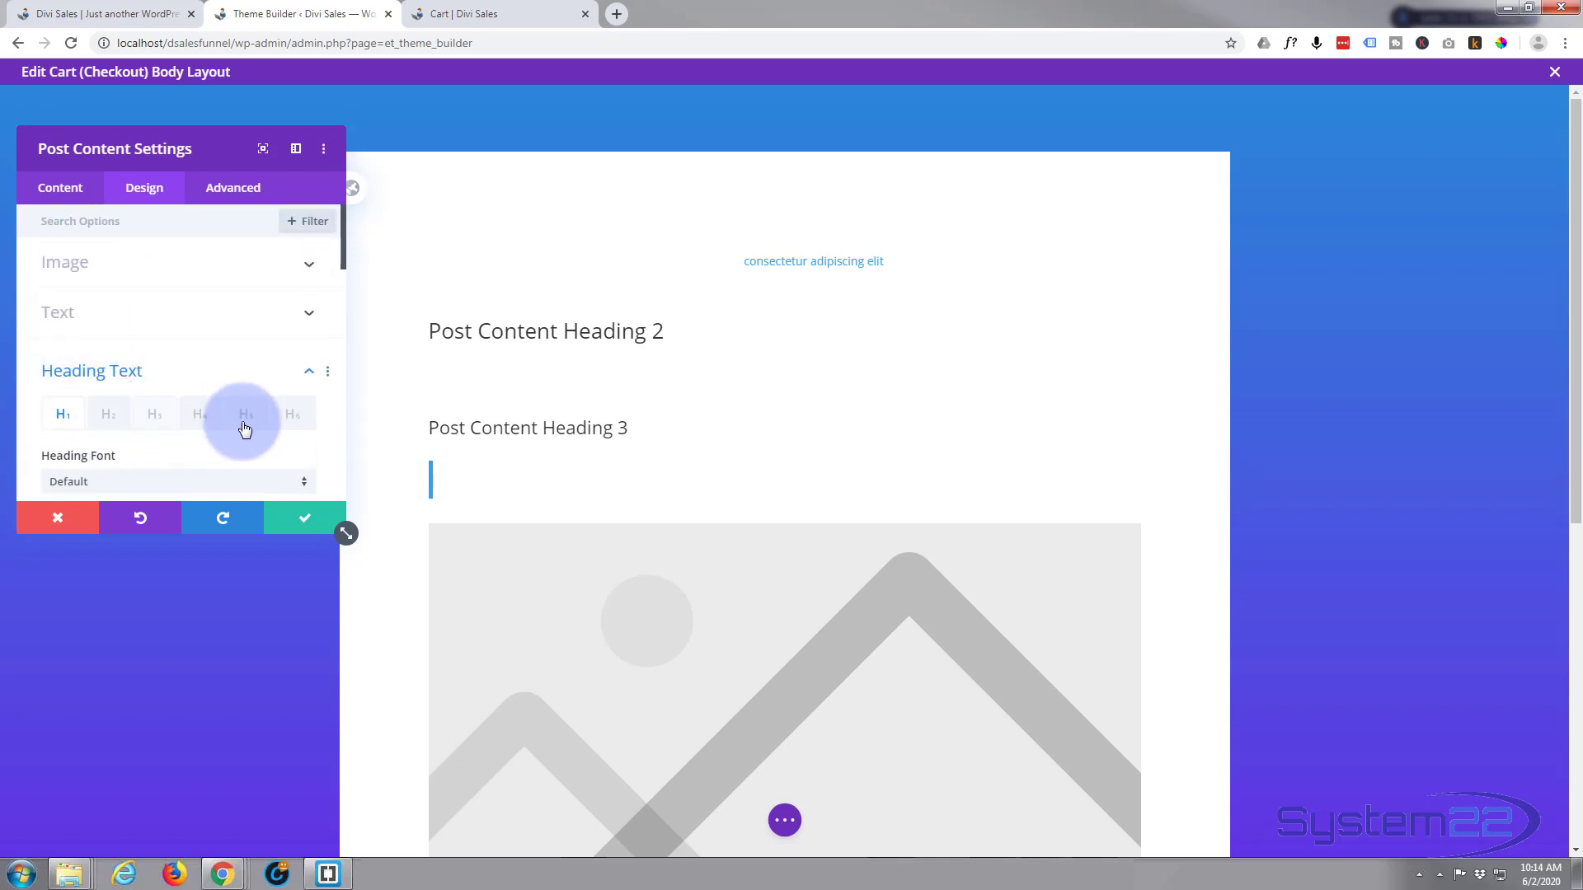
Copy the H1 heading styles and paste them onto the H2, H3, H4, H5 and H6 headings.
right_click(63, 421)
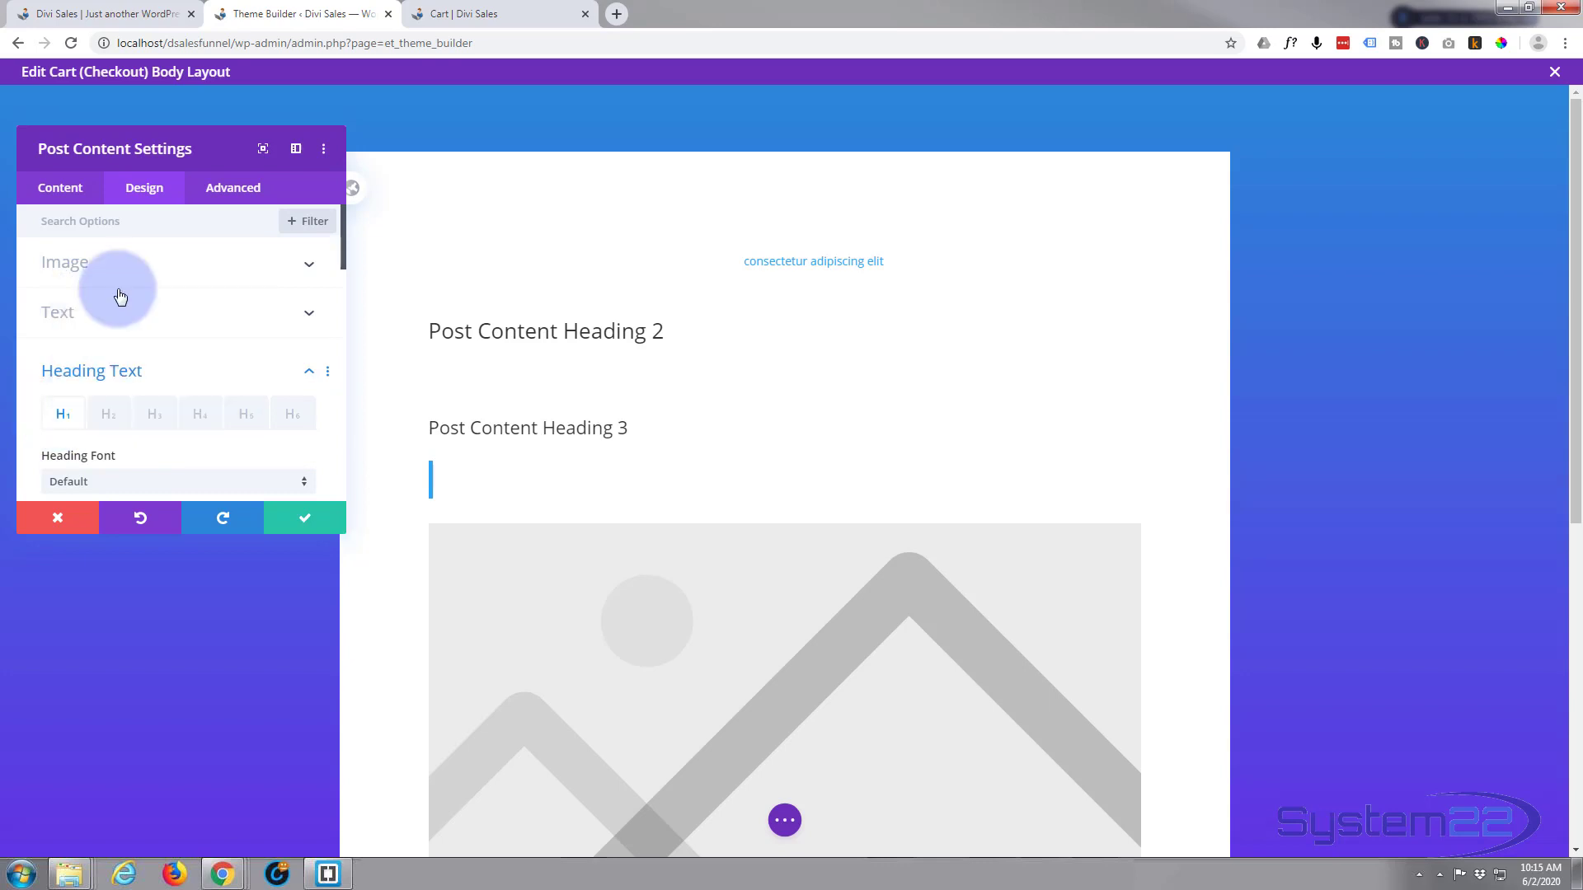
right_click(110, 413)
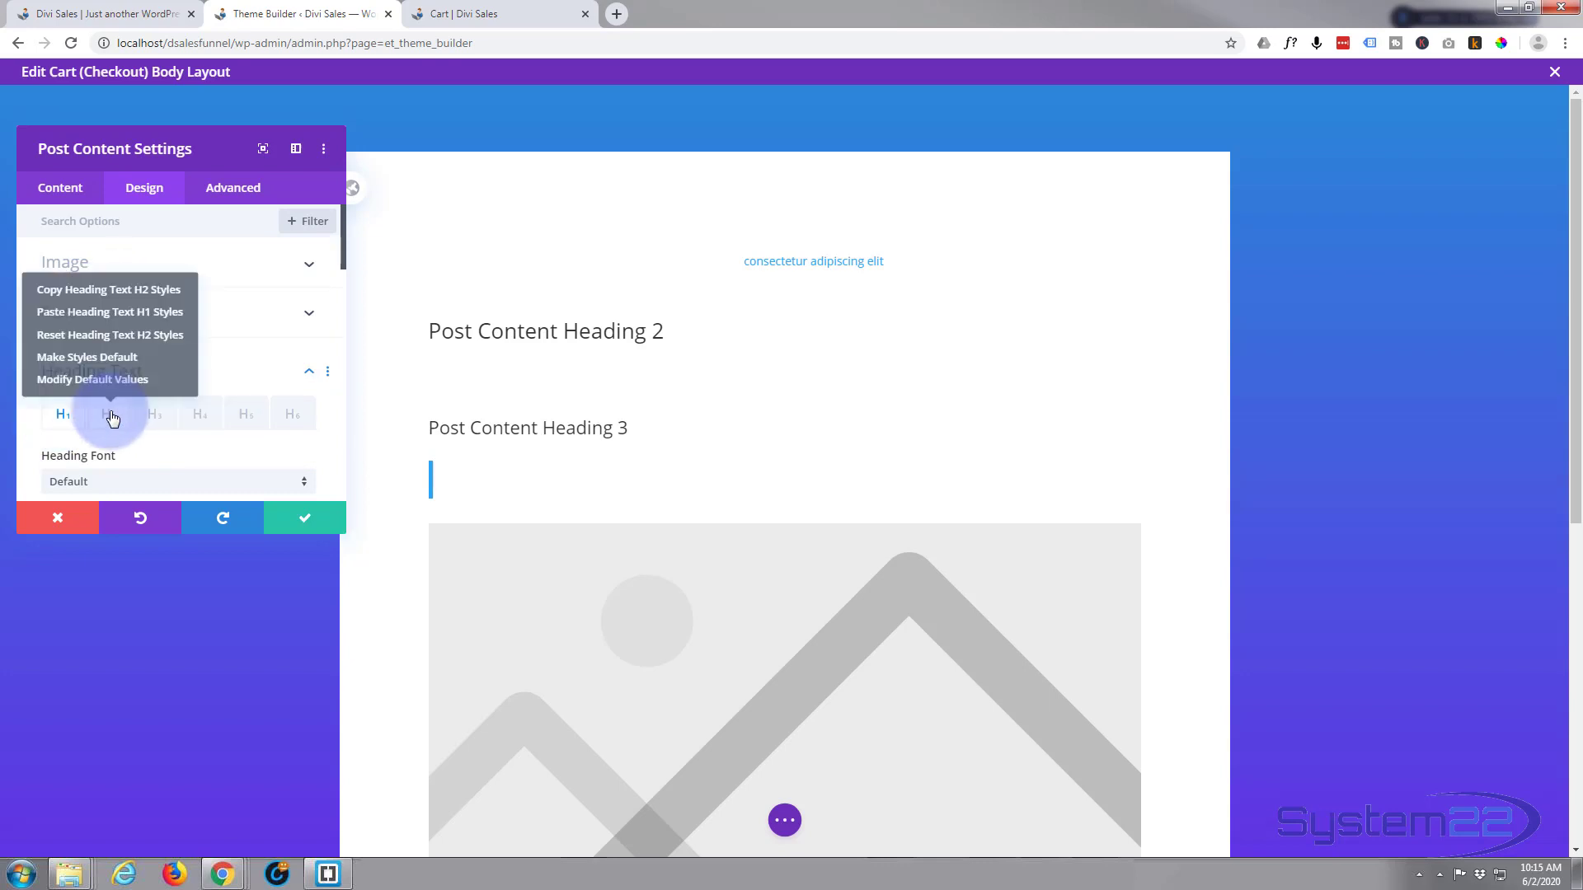
click(97, 317)
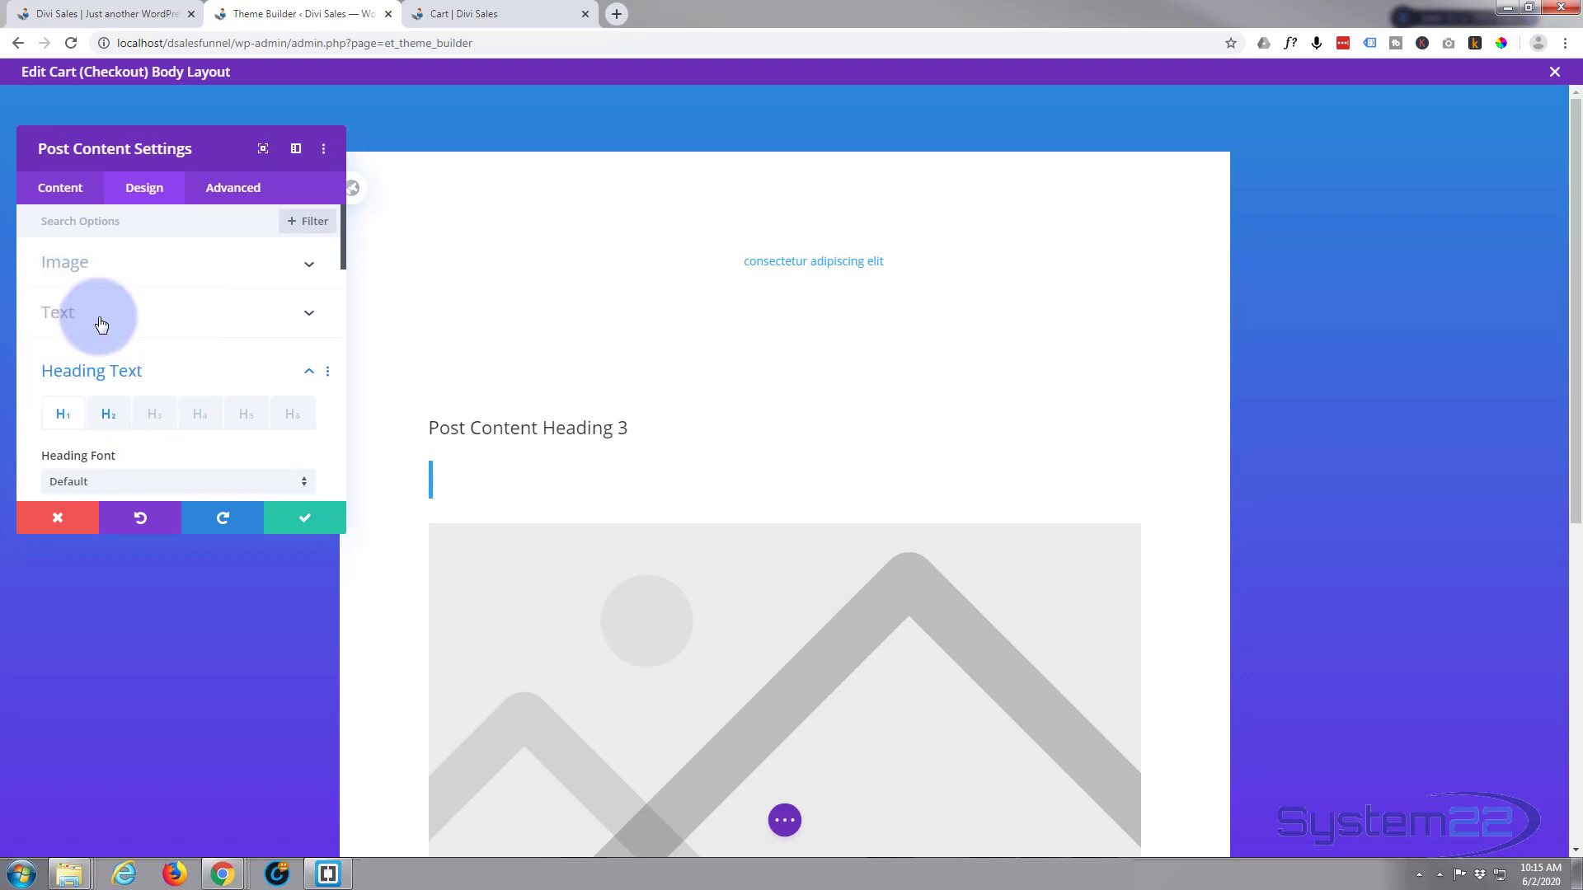
right_click(152, 418)
click(98, 312)
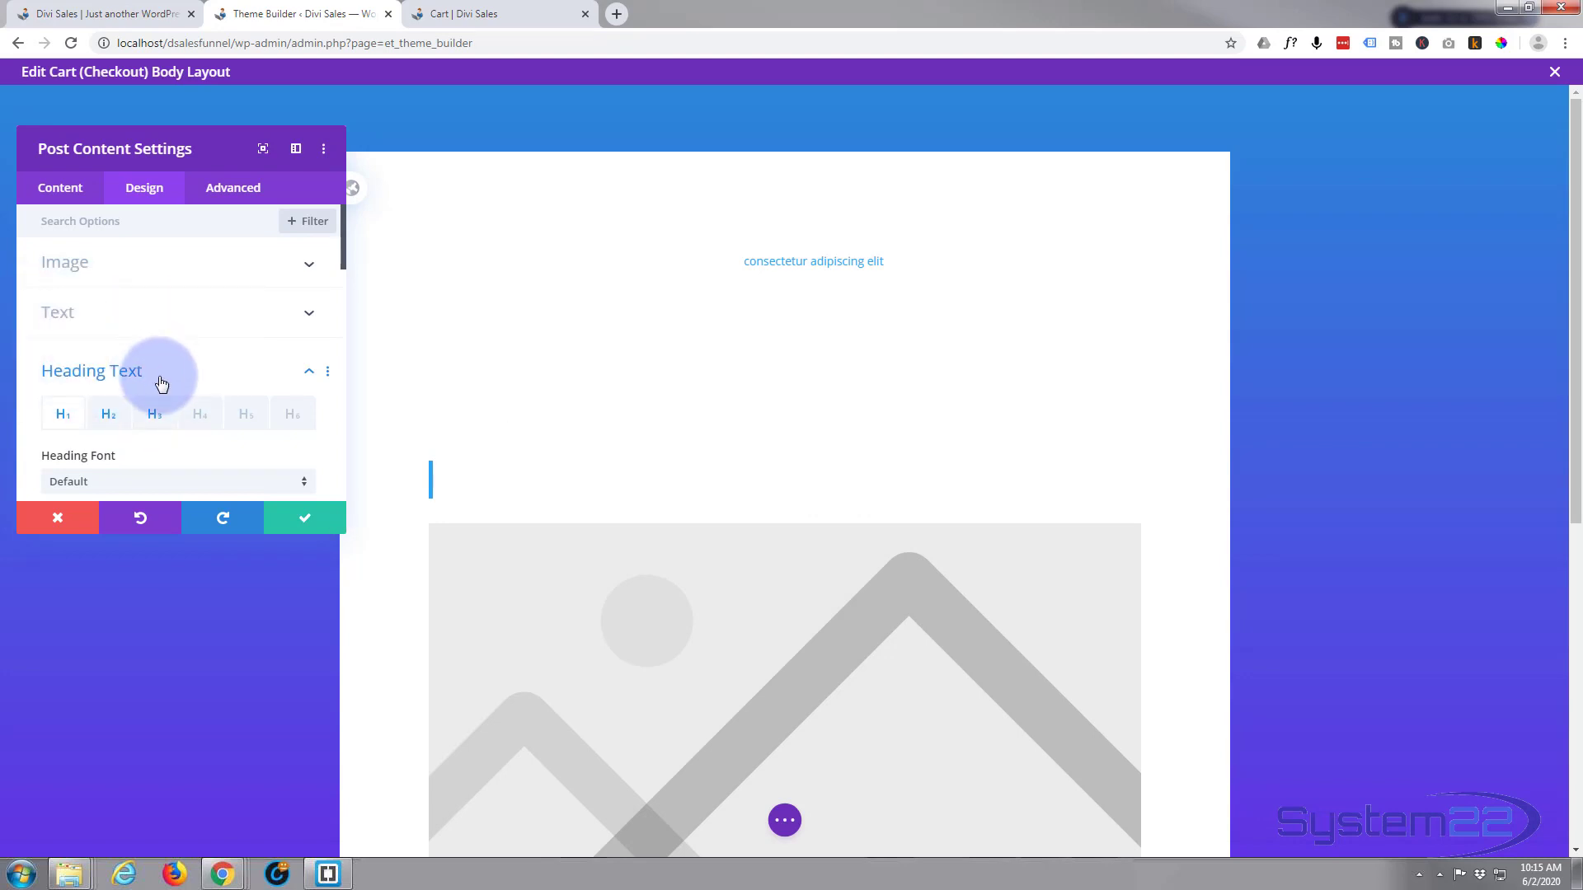
right_click(195, 418)
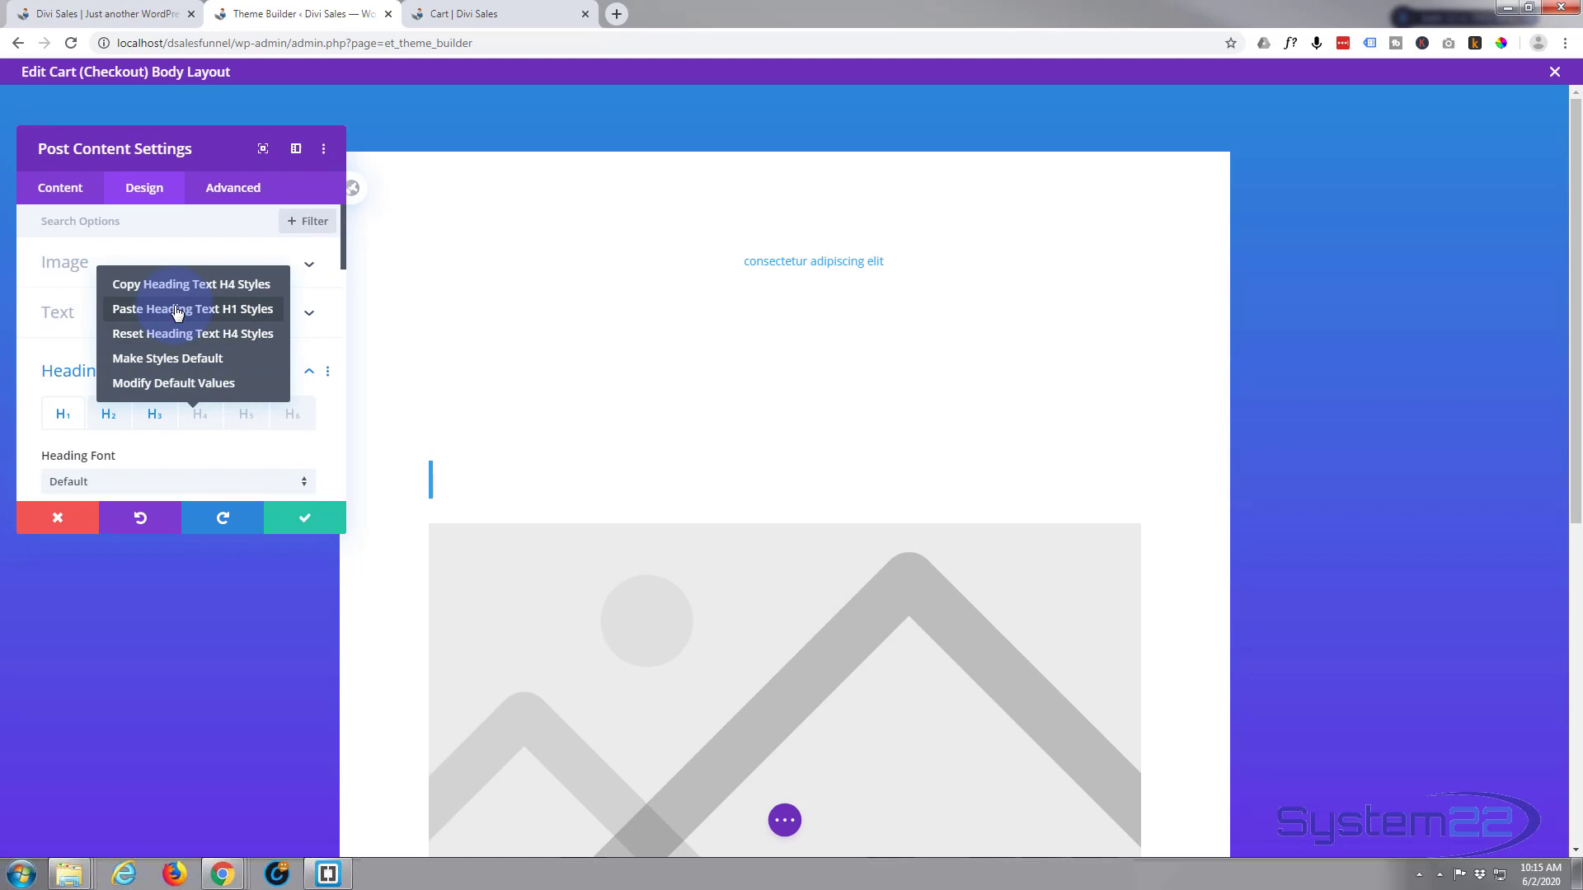
click(178, 311)
right_click(247, 418)
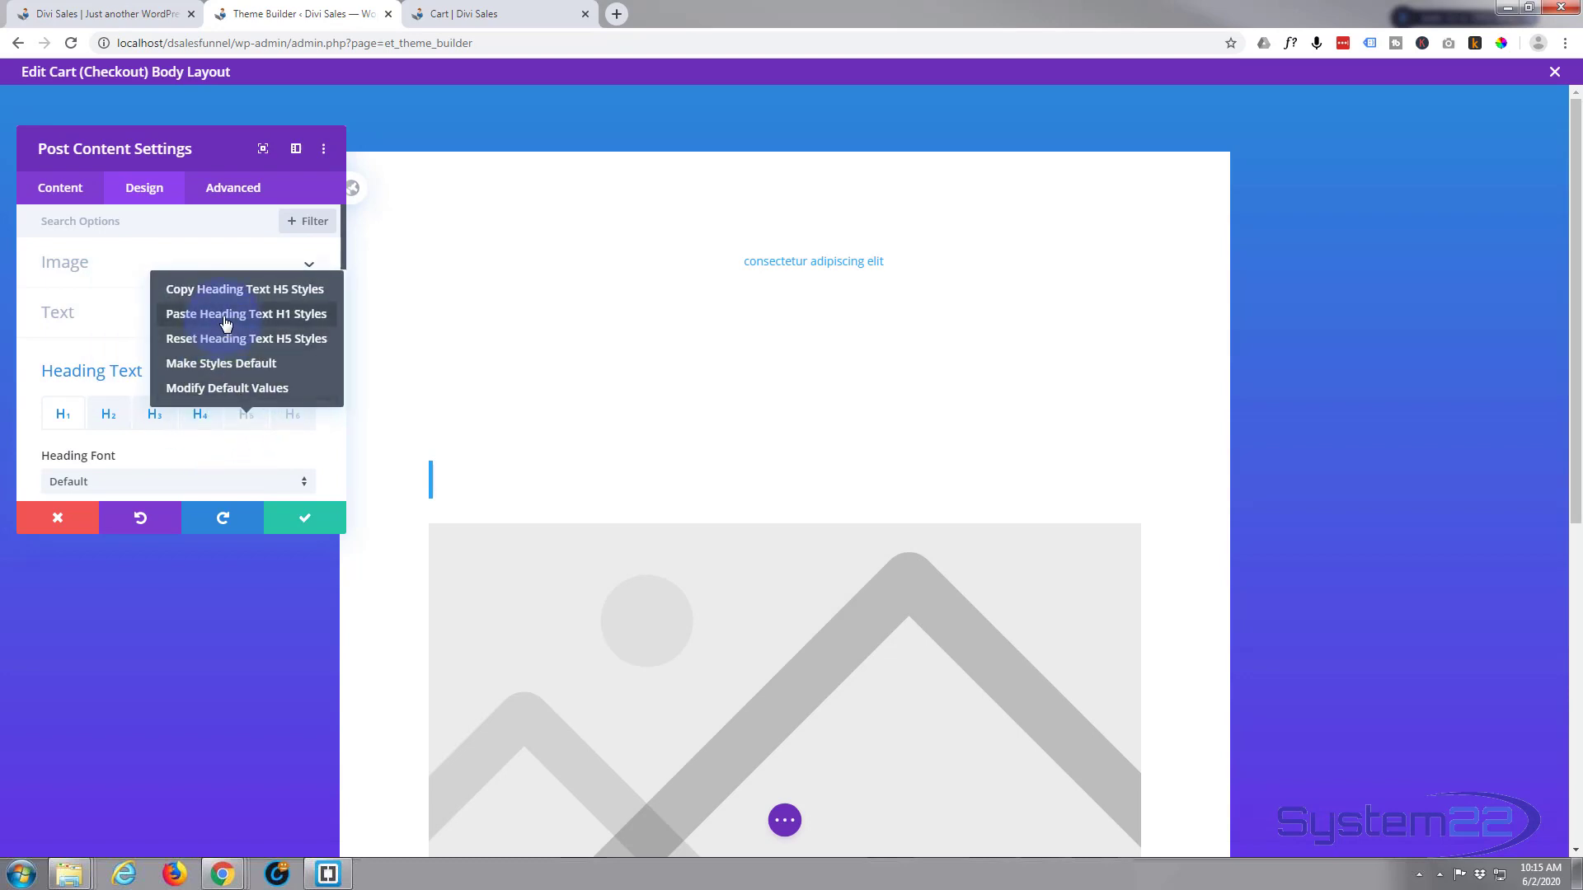
click(226, 322)
right_click(291, 416)
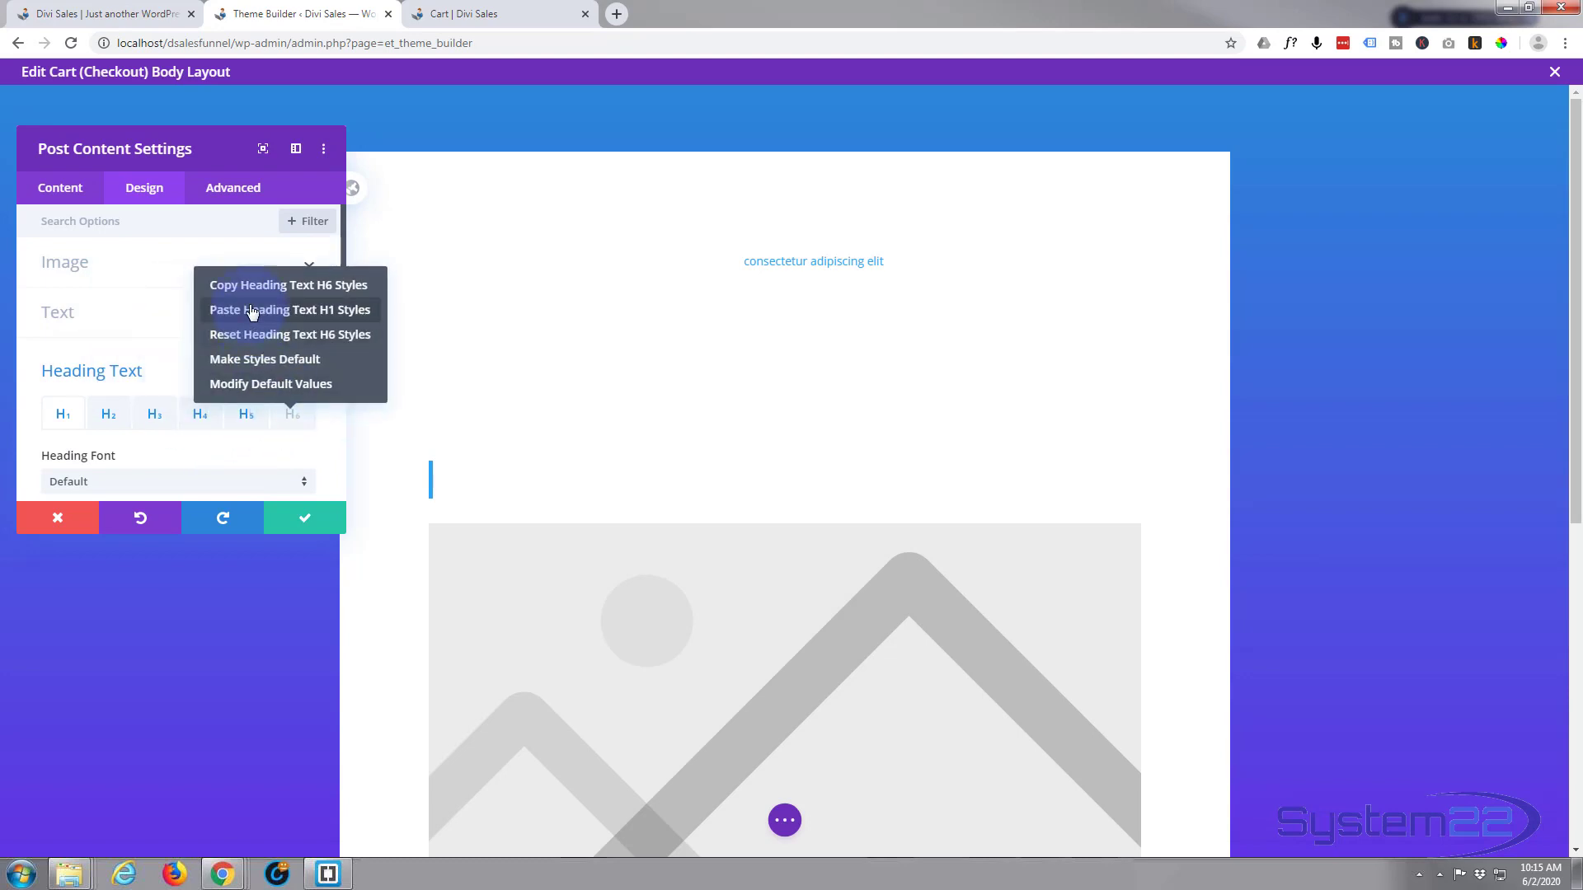
click(253, 311)
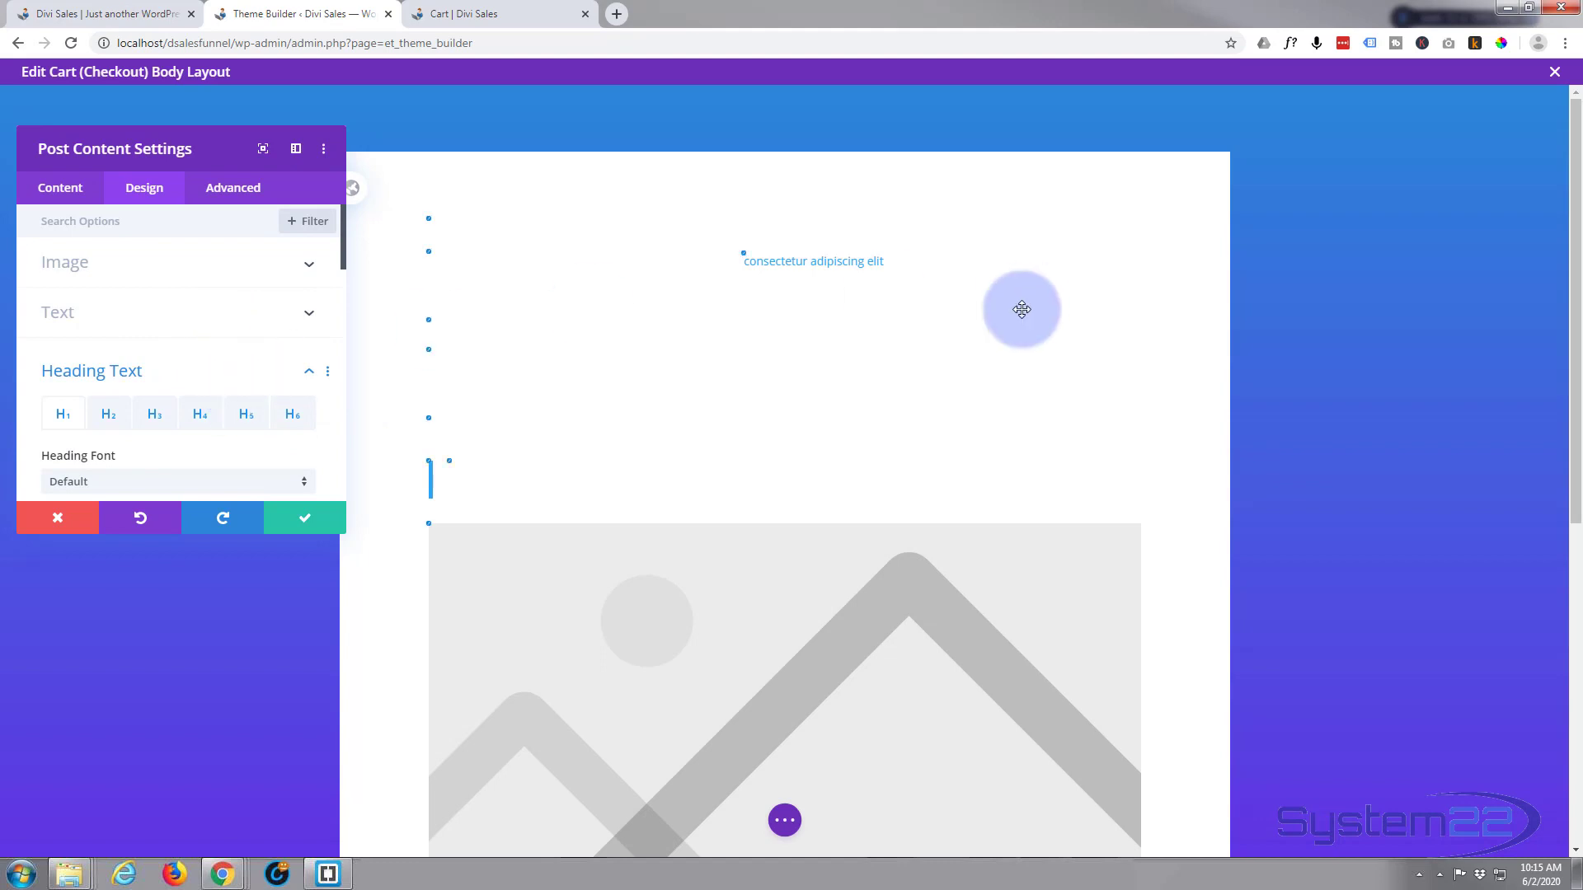
scroll(289, 356, down, 2)
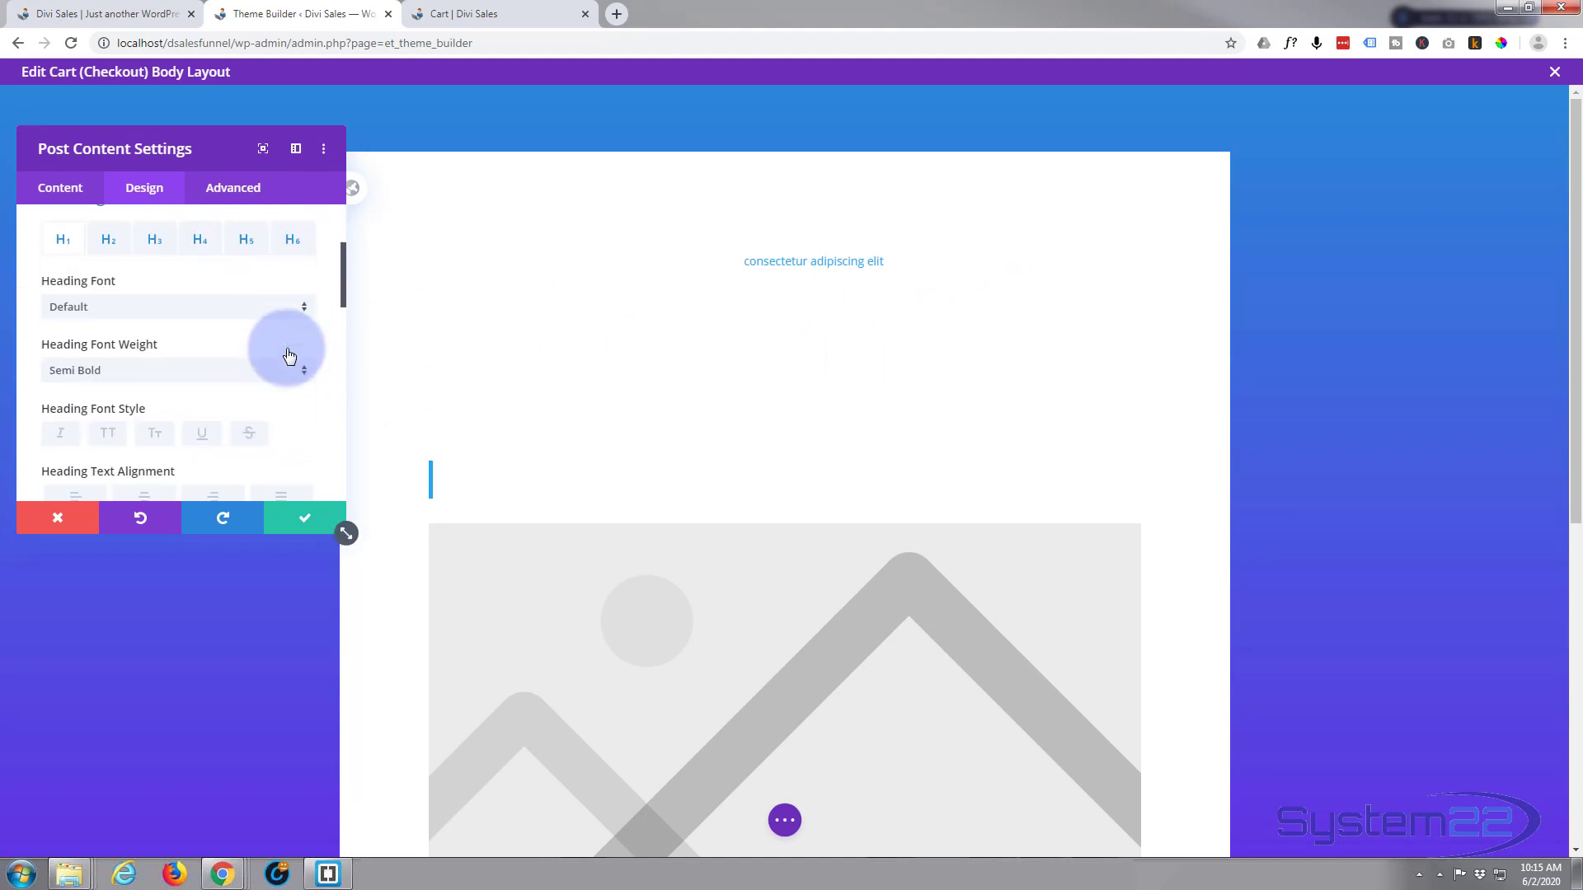
scroll(289, 356, down, 5)
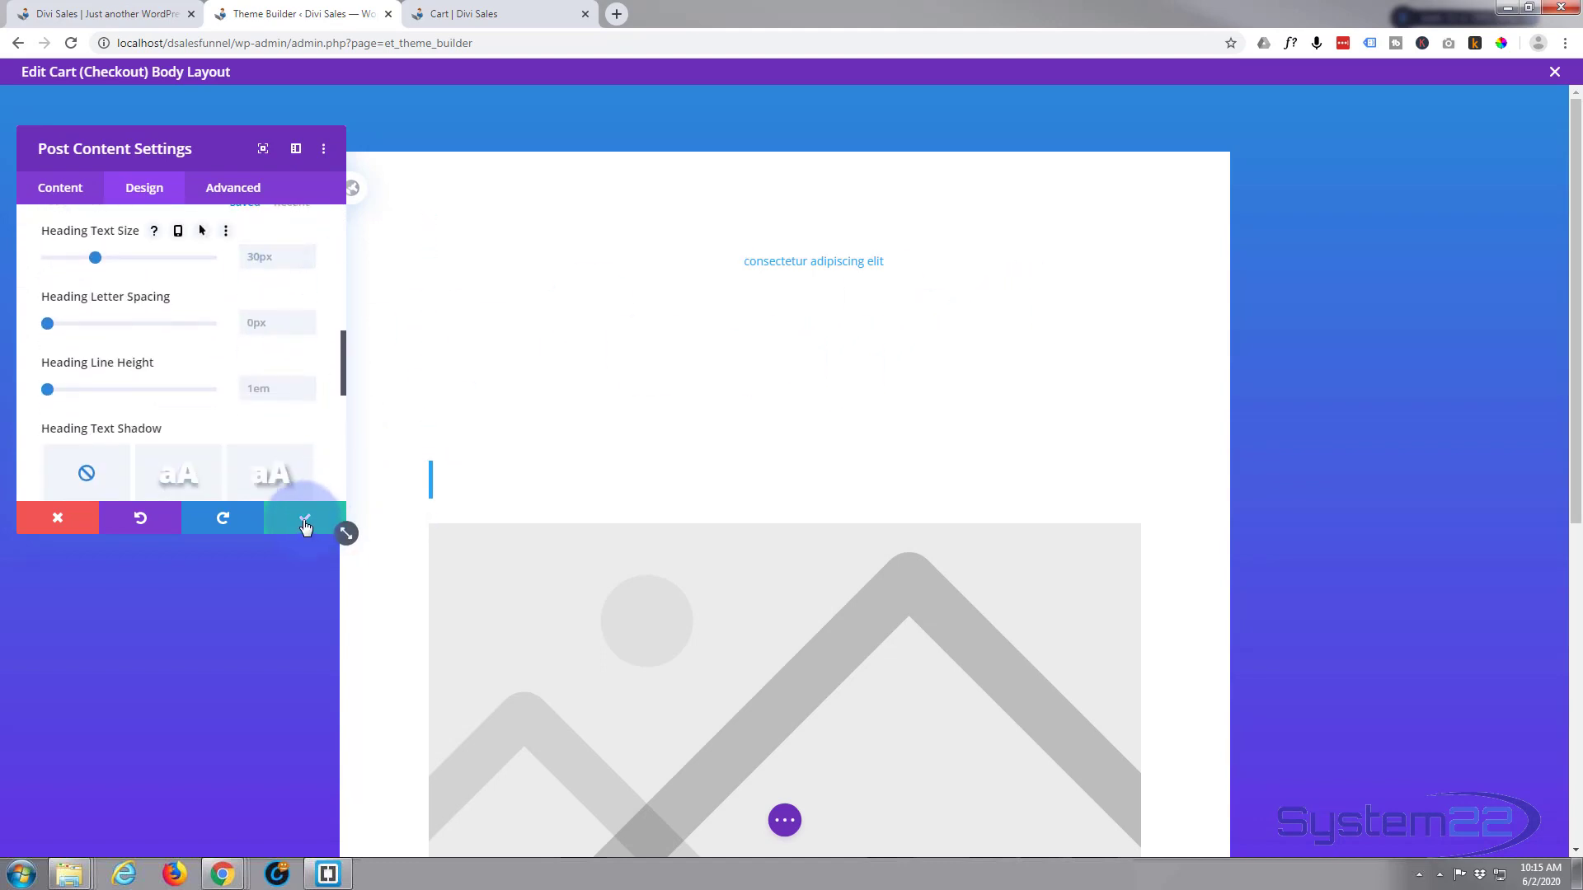
Save the module settings, exit the body layout editor, and save the Theme Builder templates.
click(304, 525)
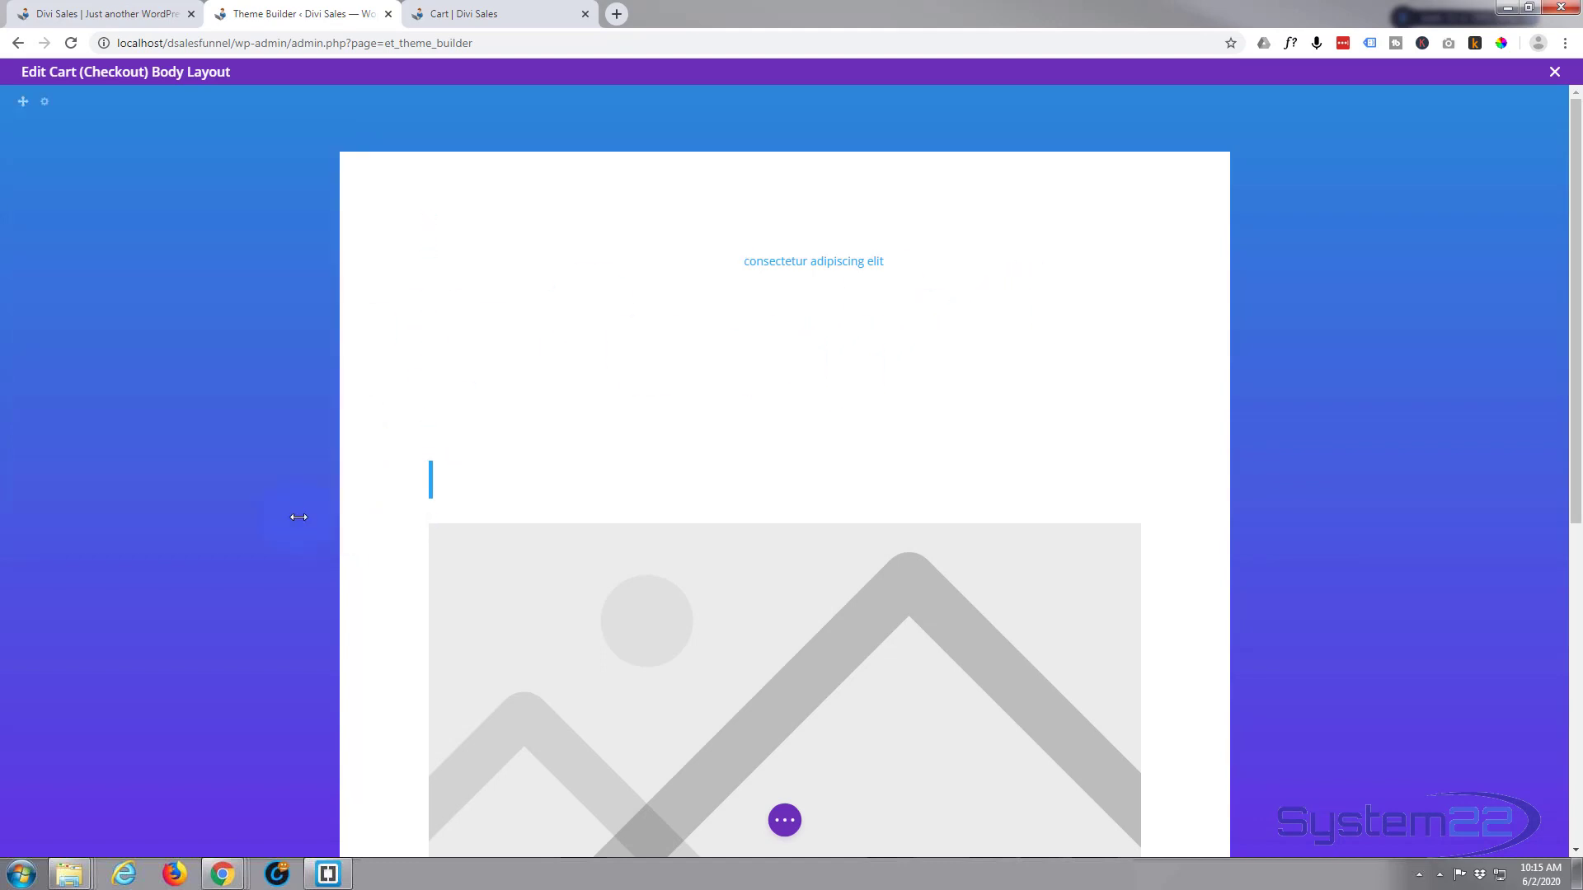
click(785, 824)
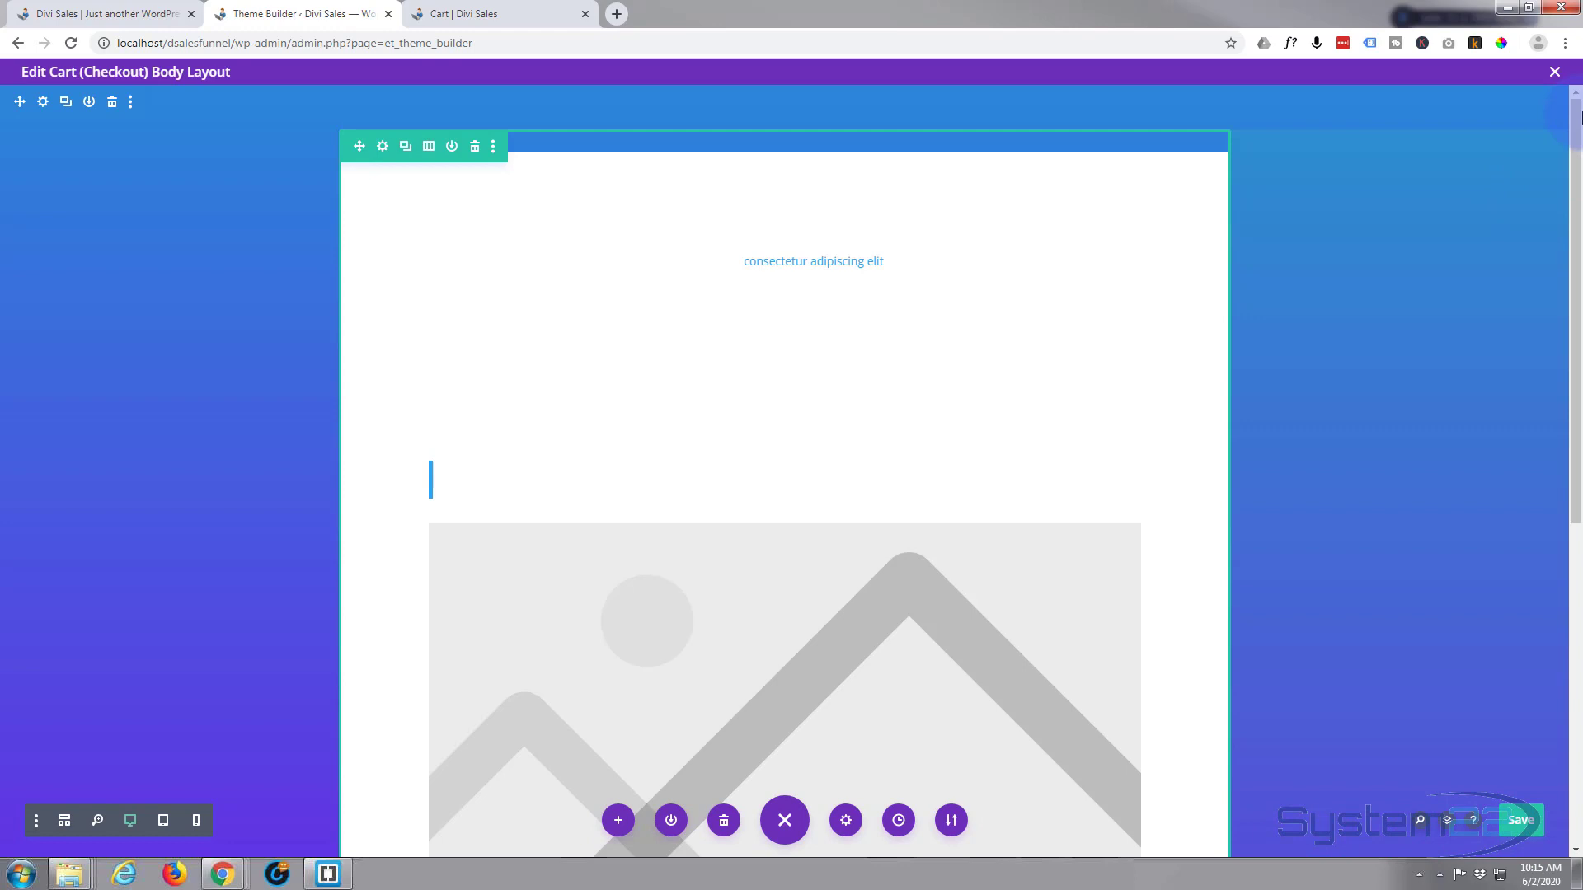
click(1555, 73)
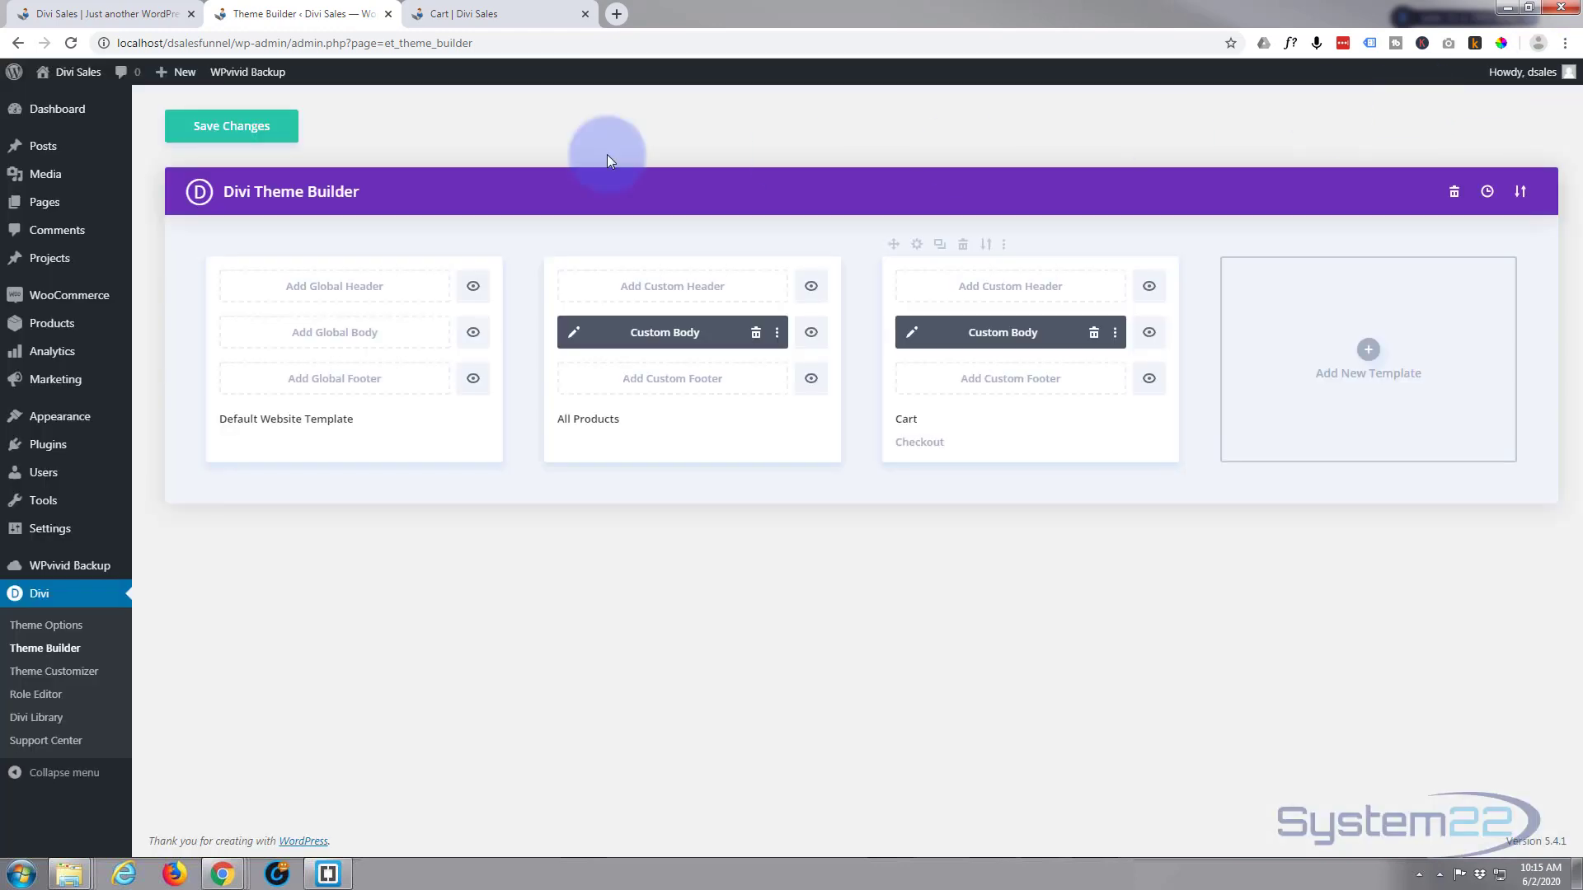
click(216, 125)
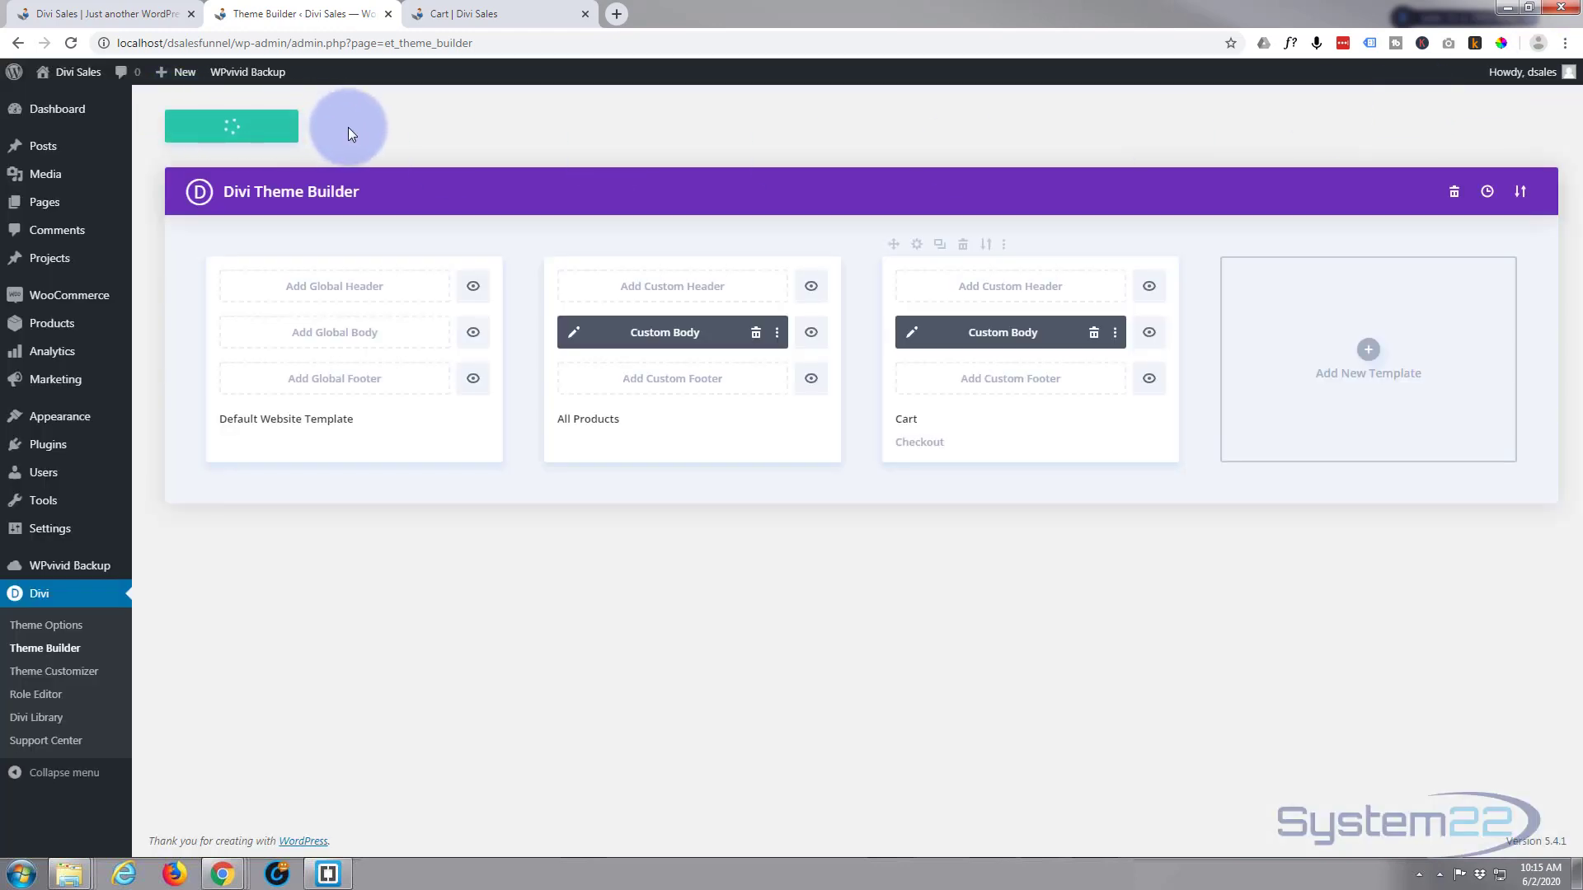
click(467, 14)
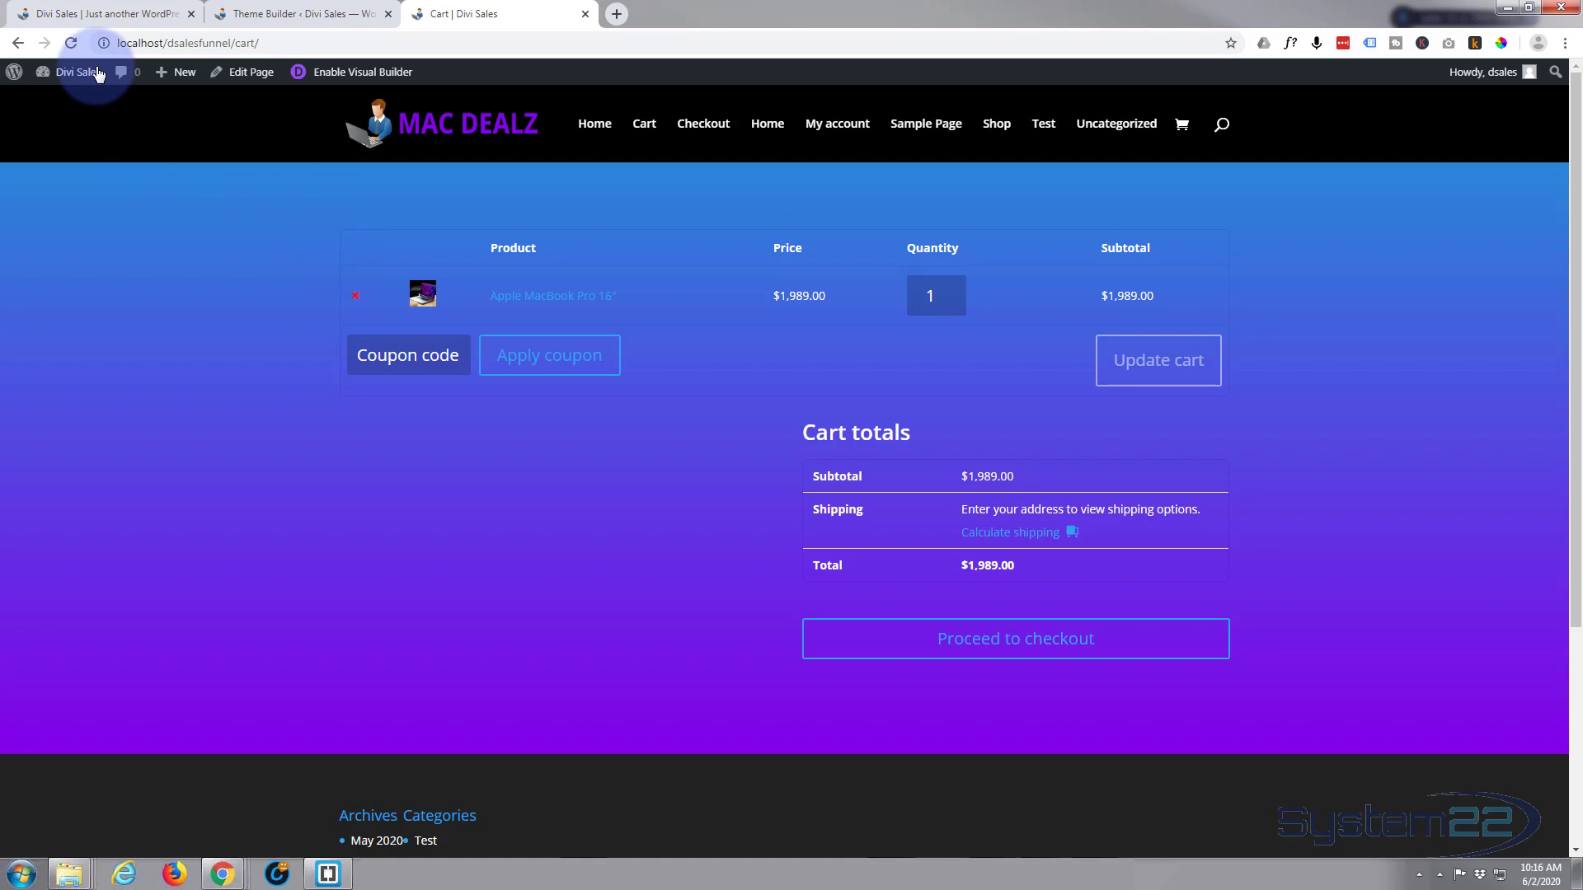
click(271, 14)
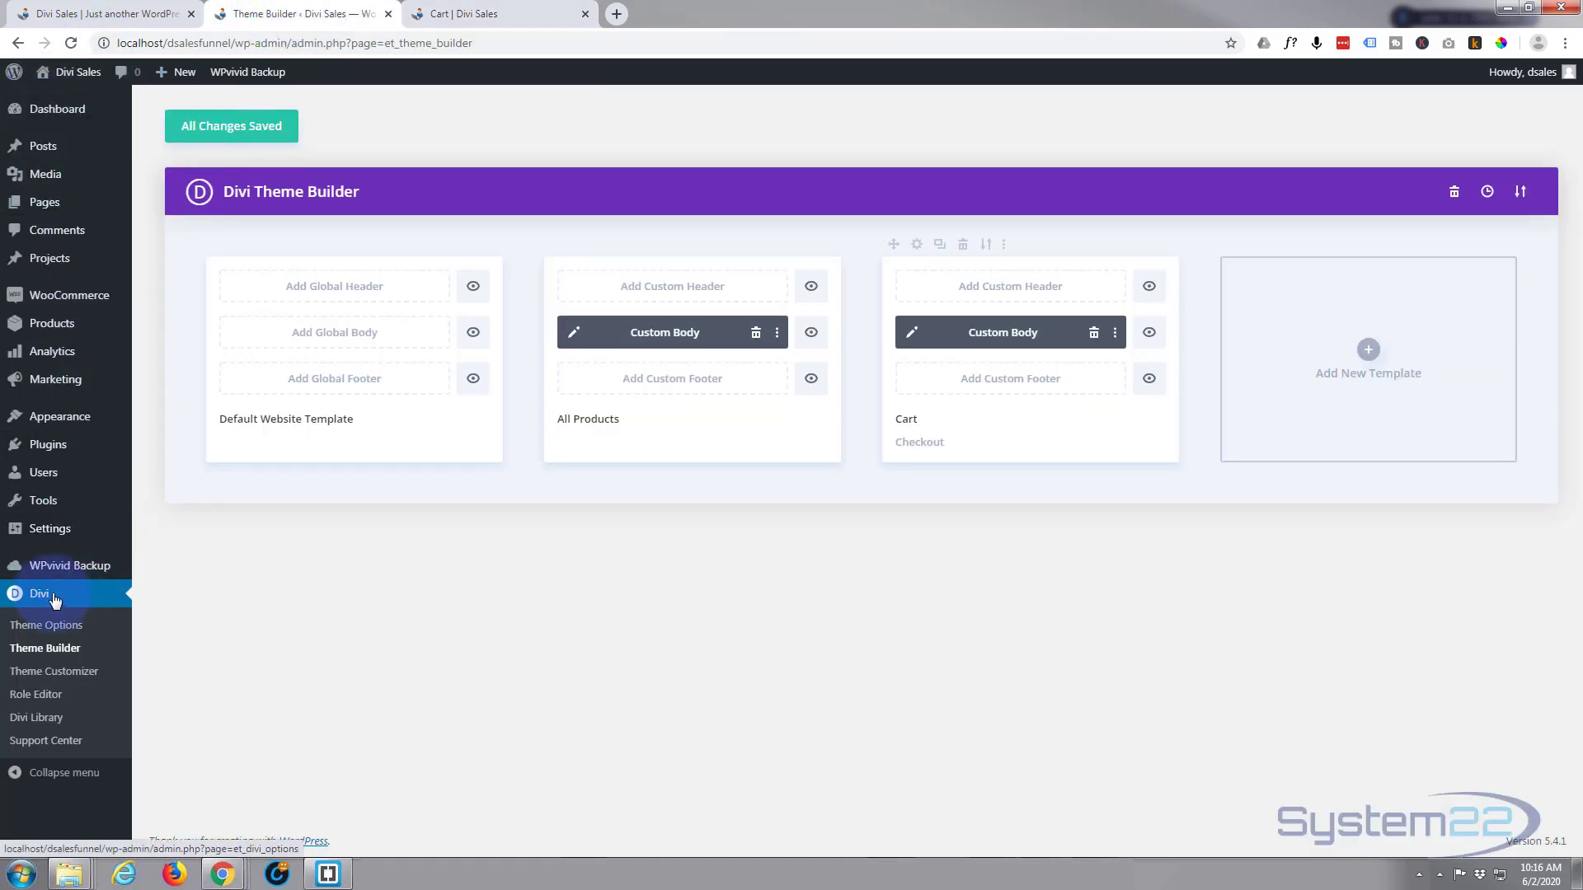
Set the Theme Customizer's default button text colour to white.
click(47, 678)
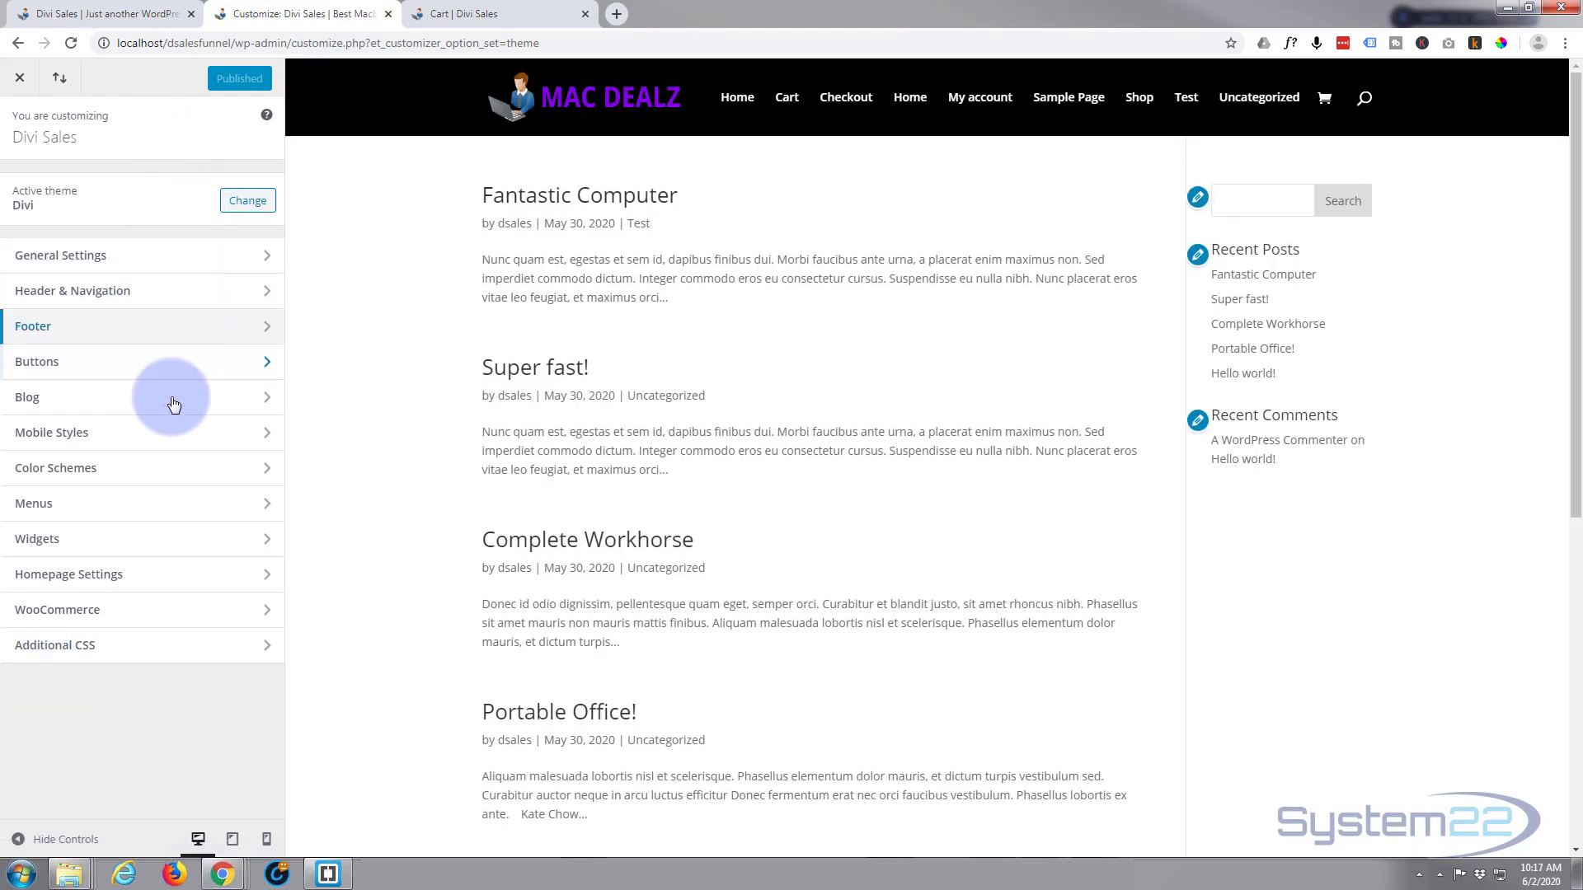
click(113, 362)
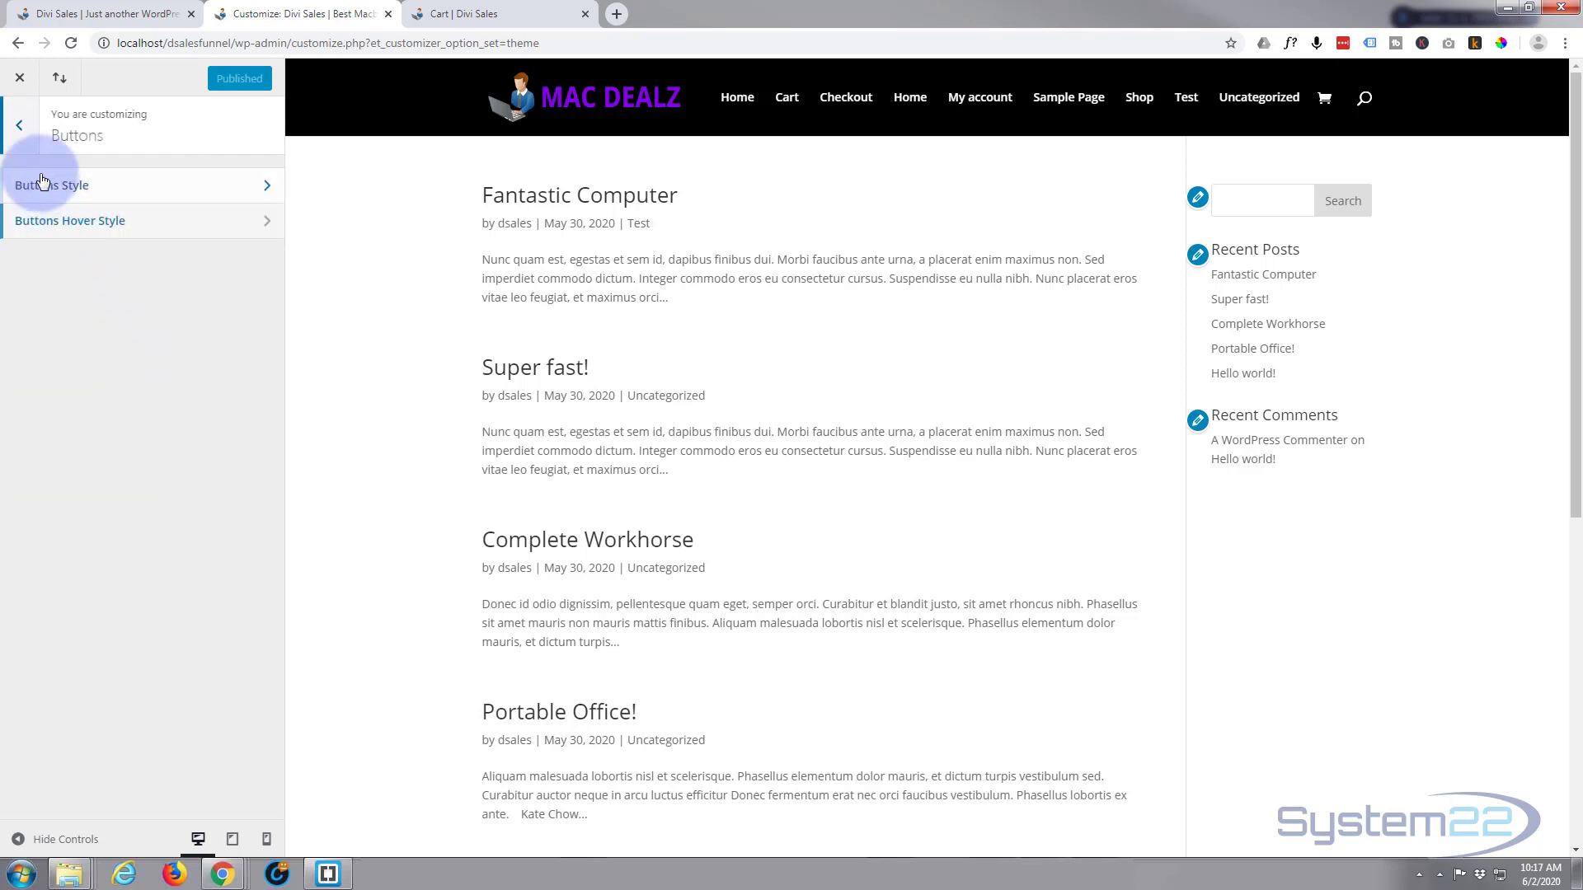
click(165, 187)
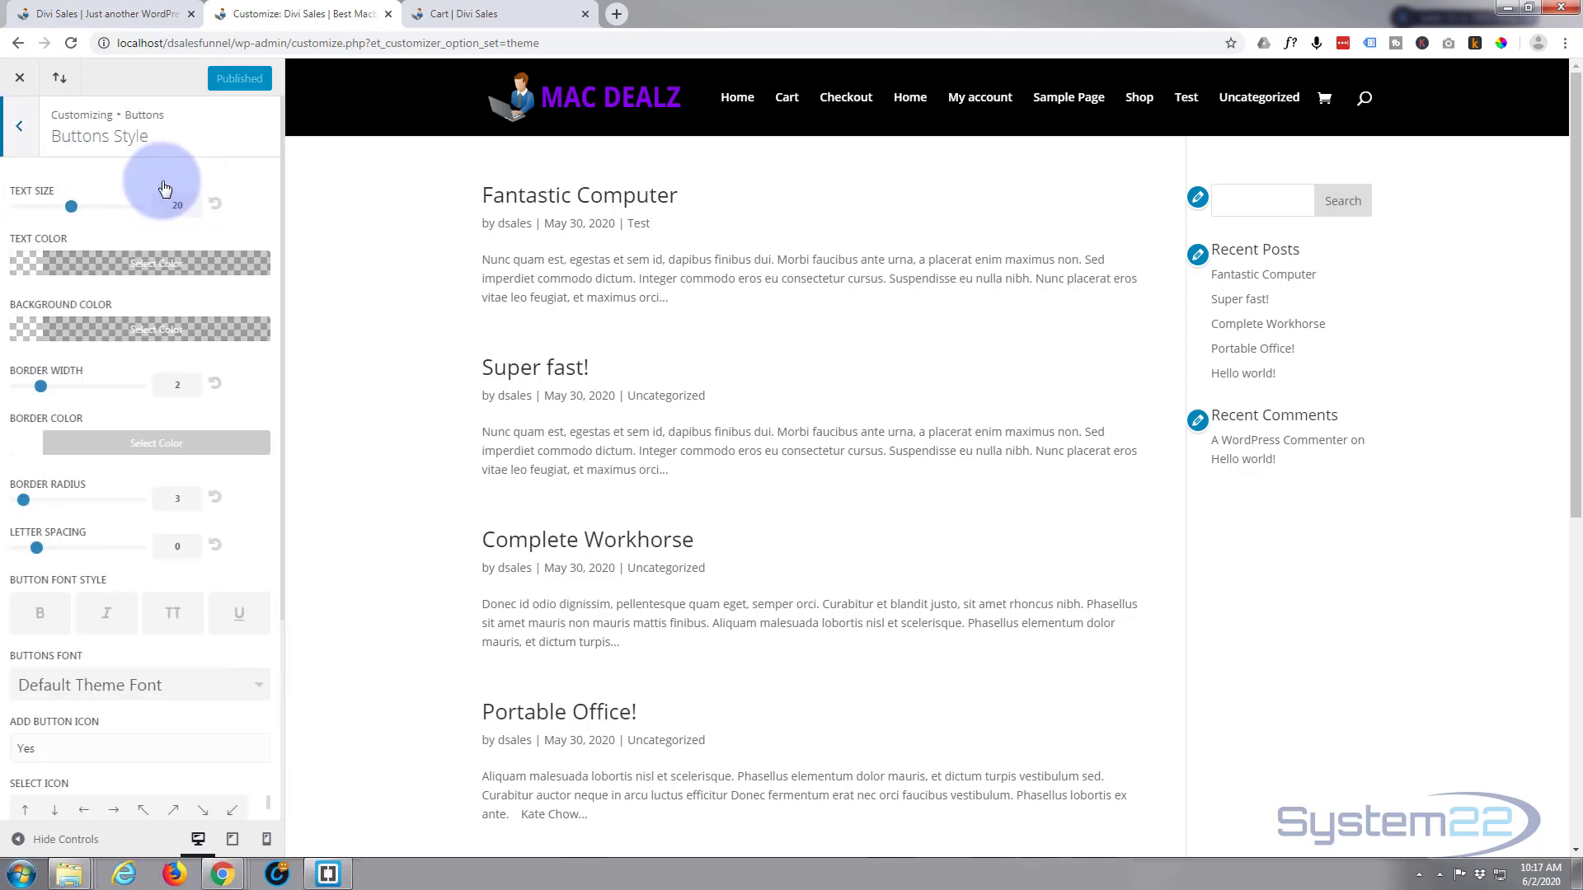
click(112, 262)
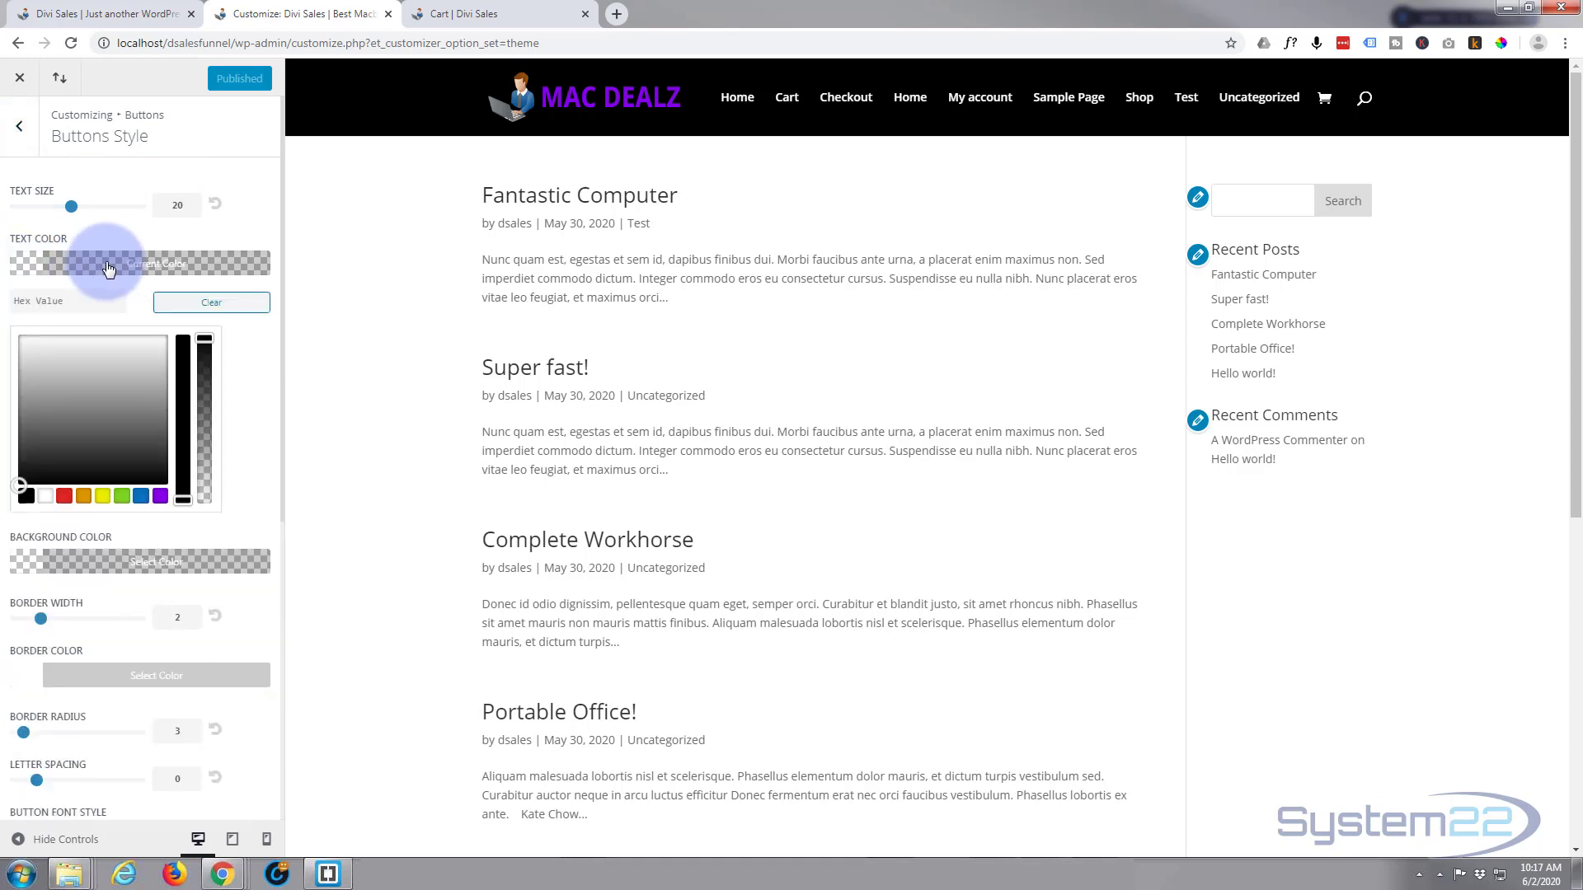
click(45, 497)
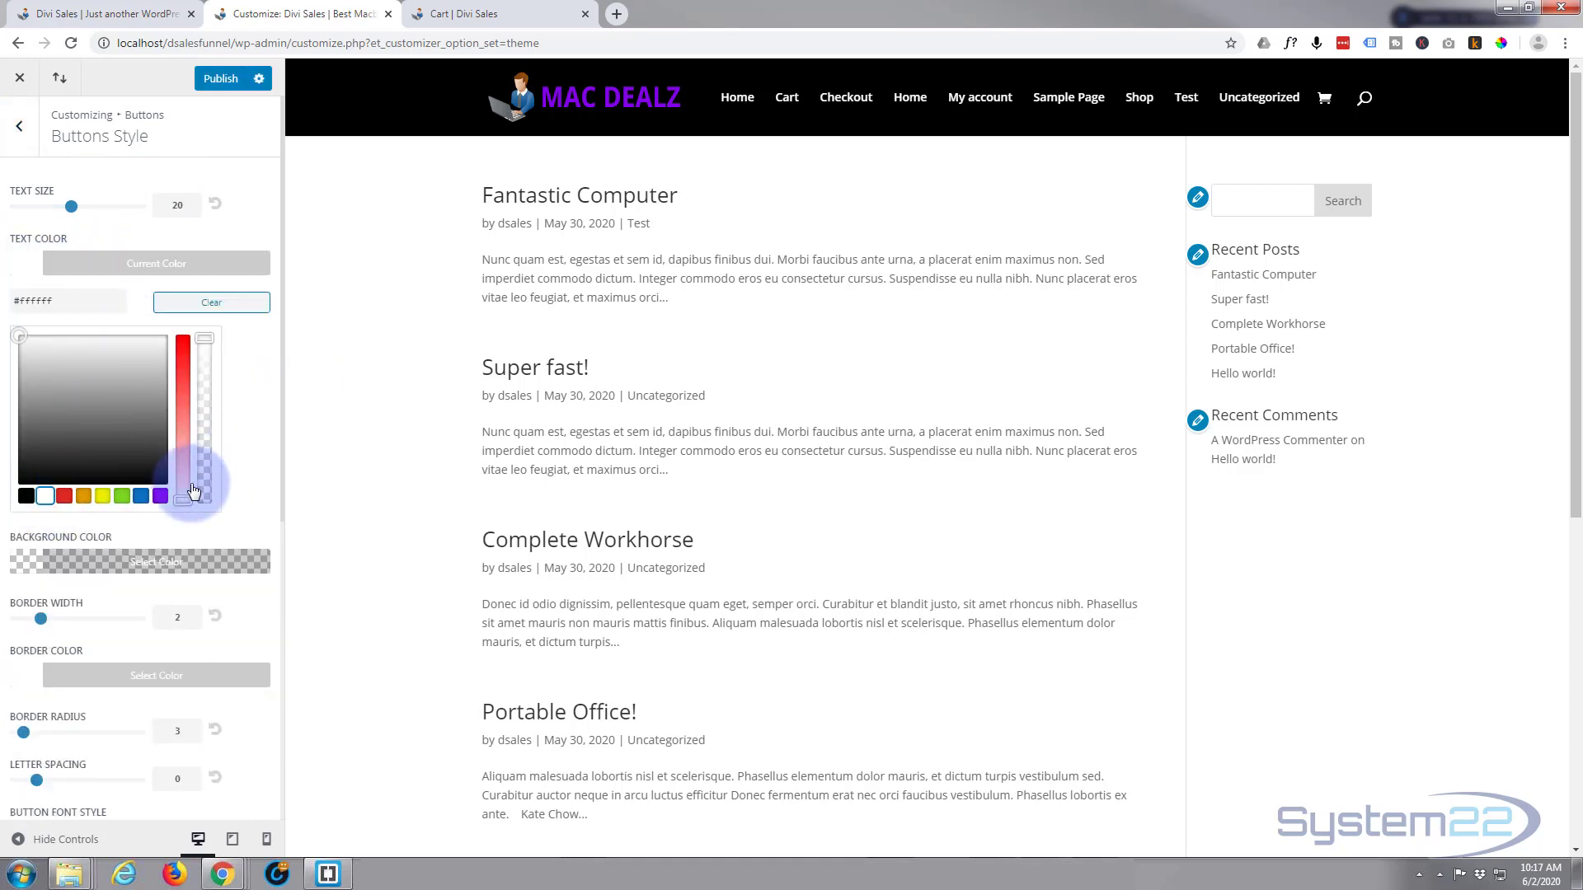
Give buttons a fully opaque #8300e9 purple background and a border width of 0.
click(123, 563)
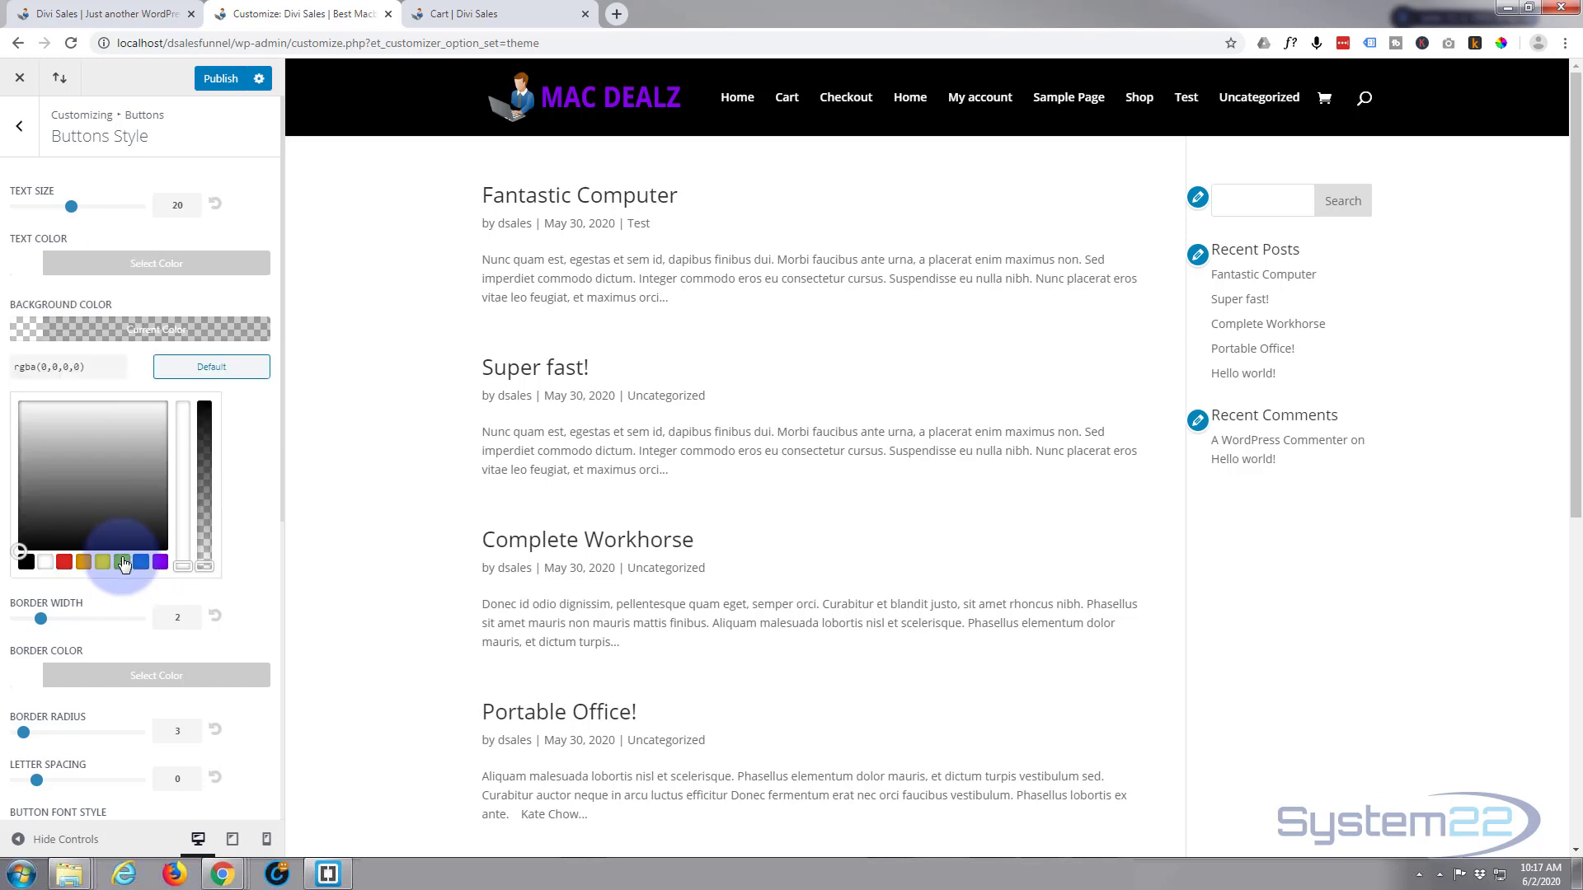
click(160, 562)
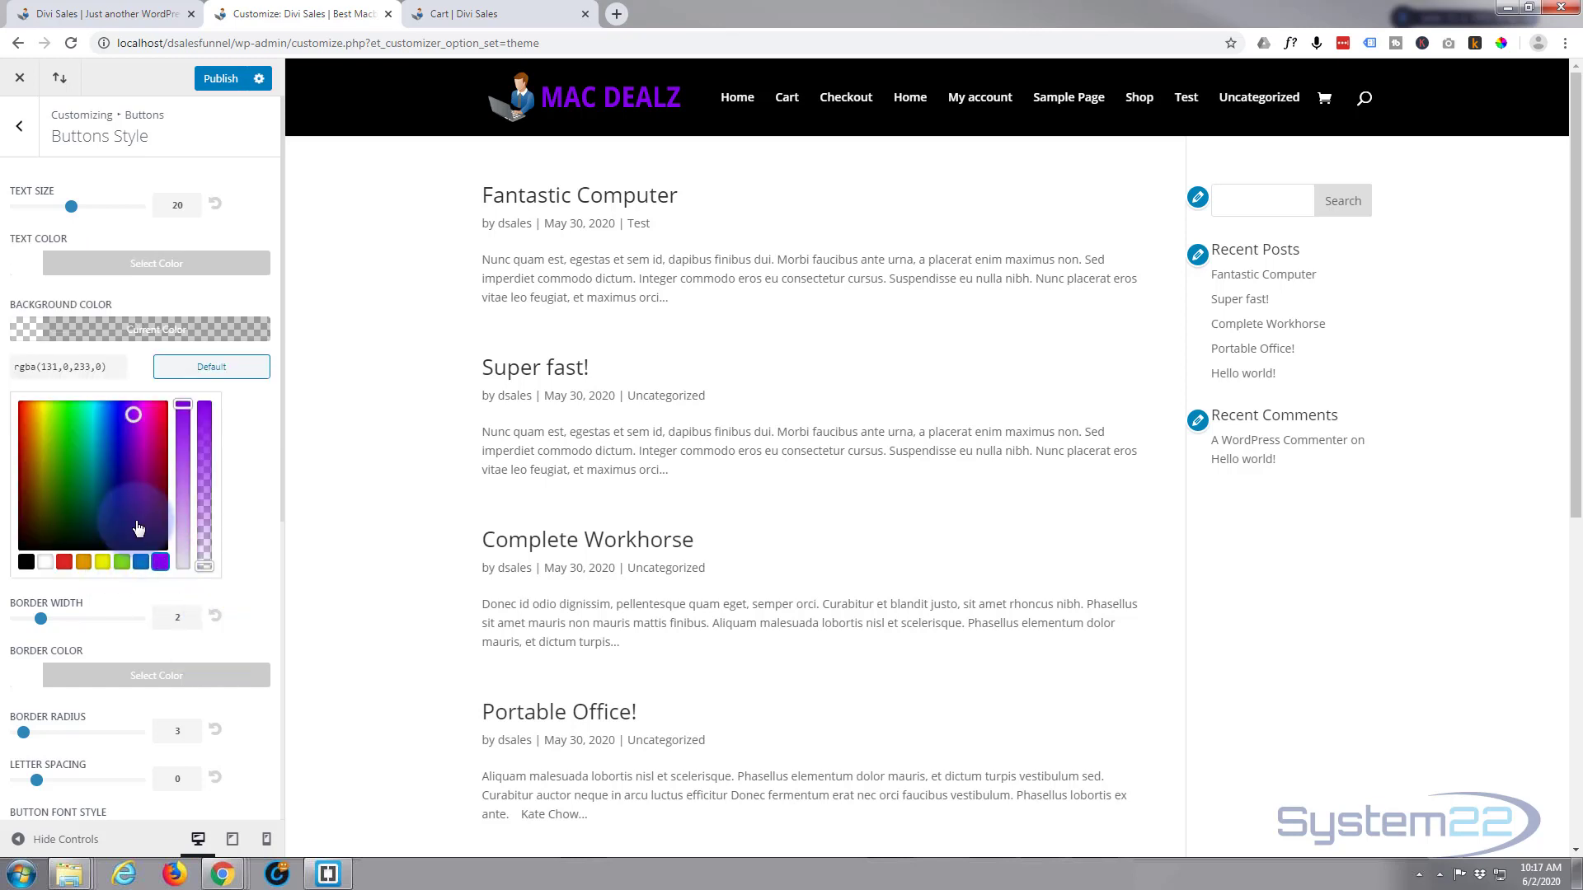
drag(204, 549, 218, 392)
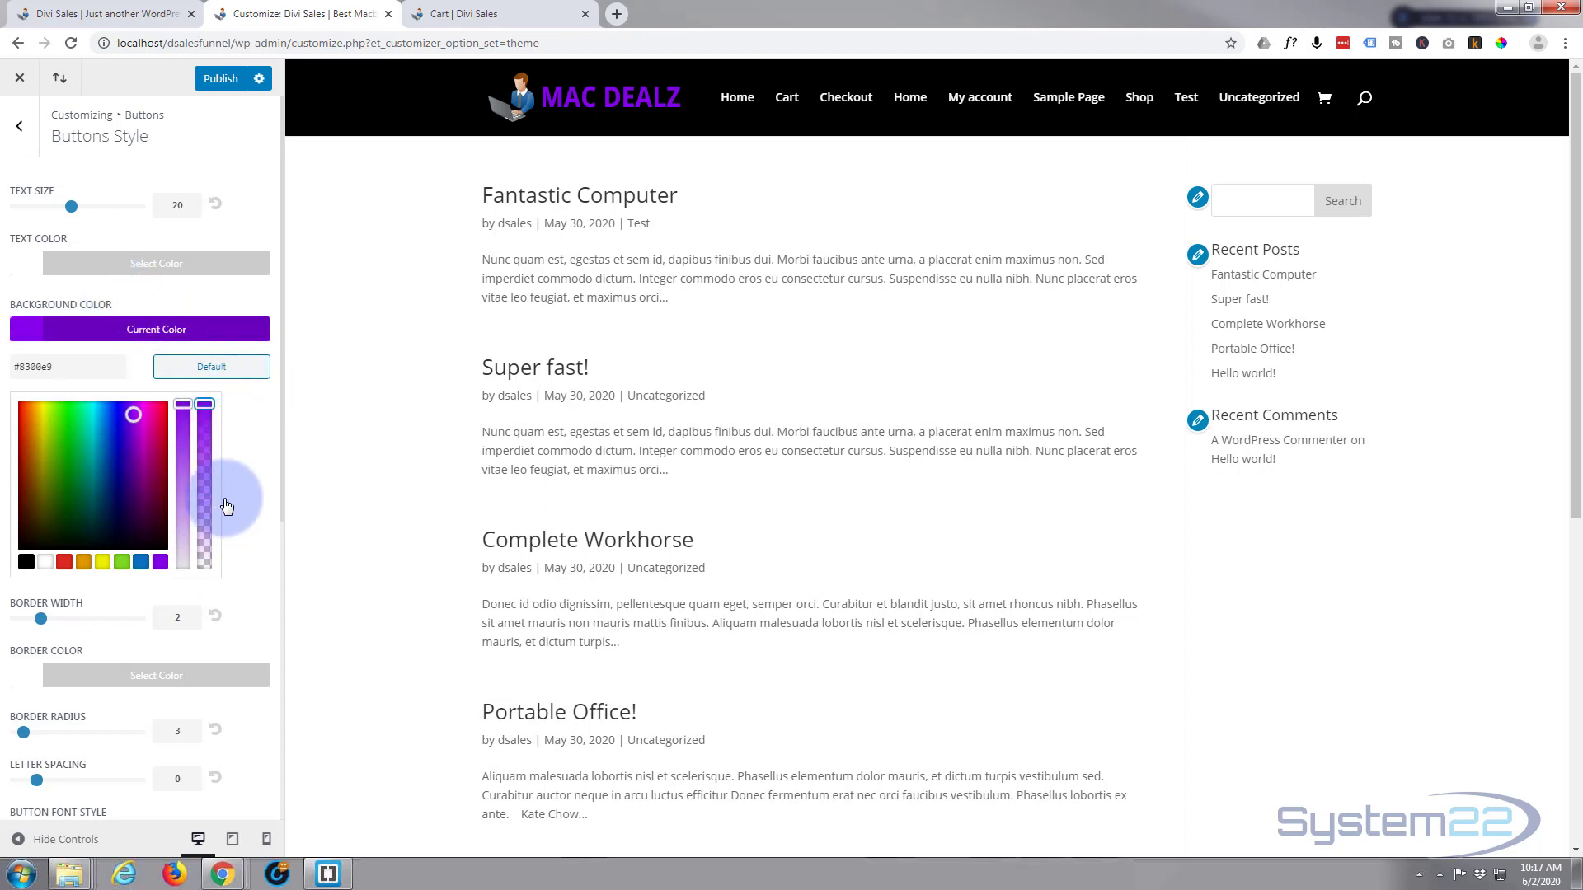
scroll(251, 480, down, 1)
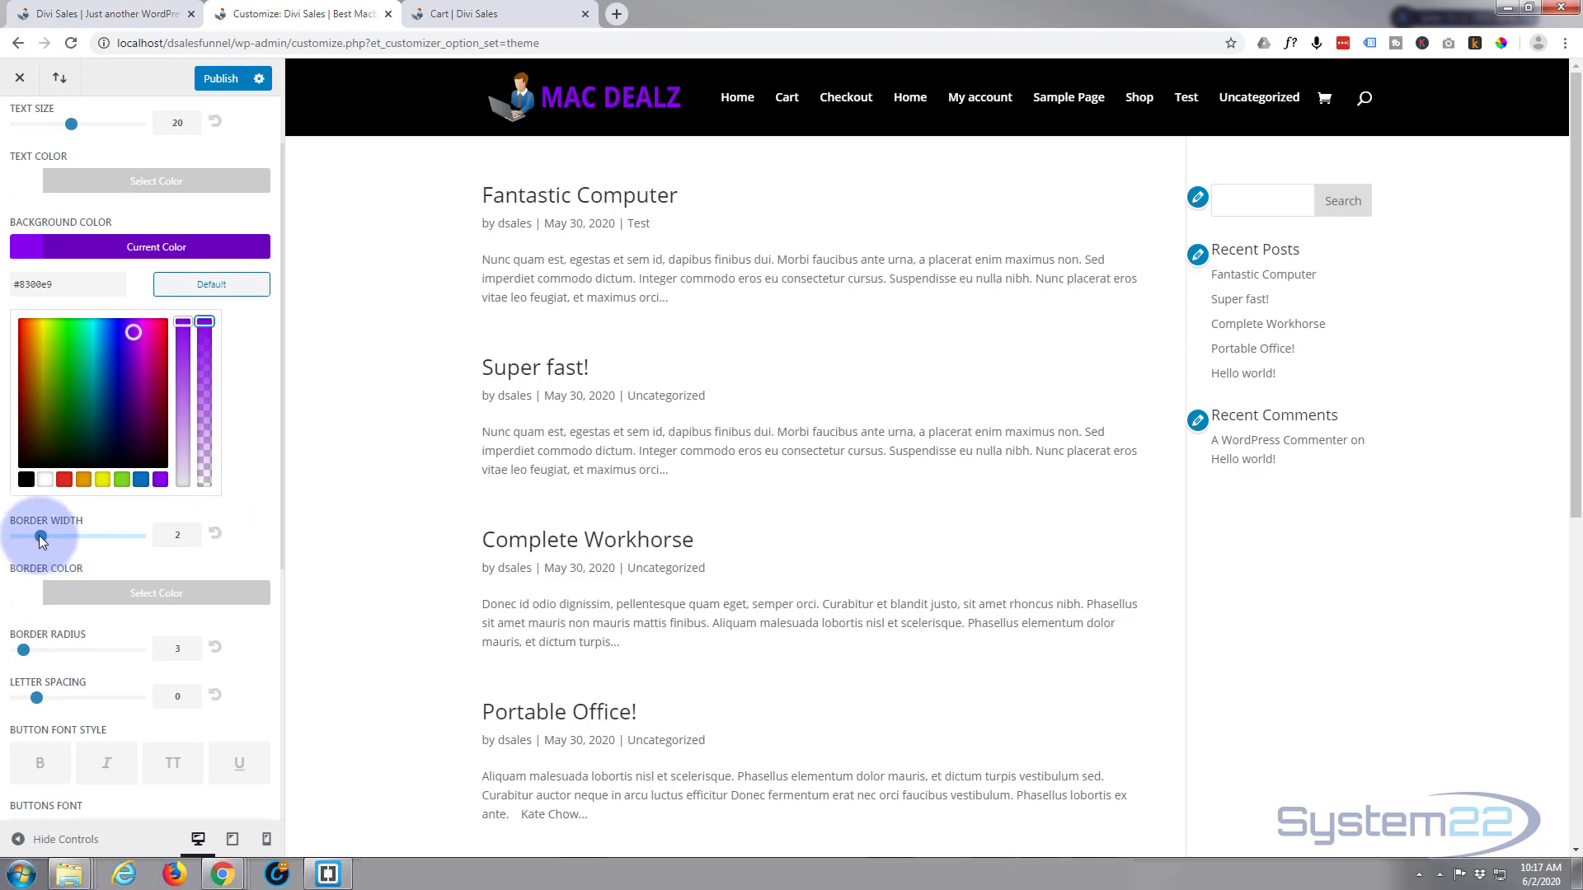
drag(49, 538, 15, 538)
click(237, 519)
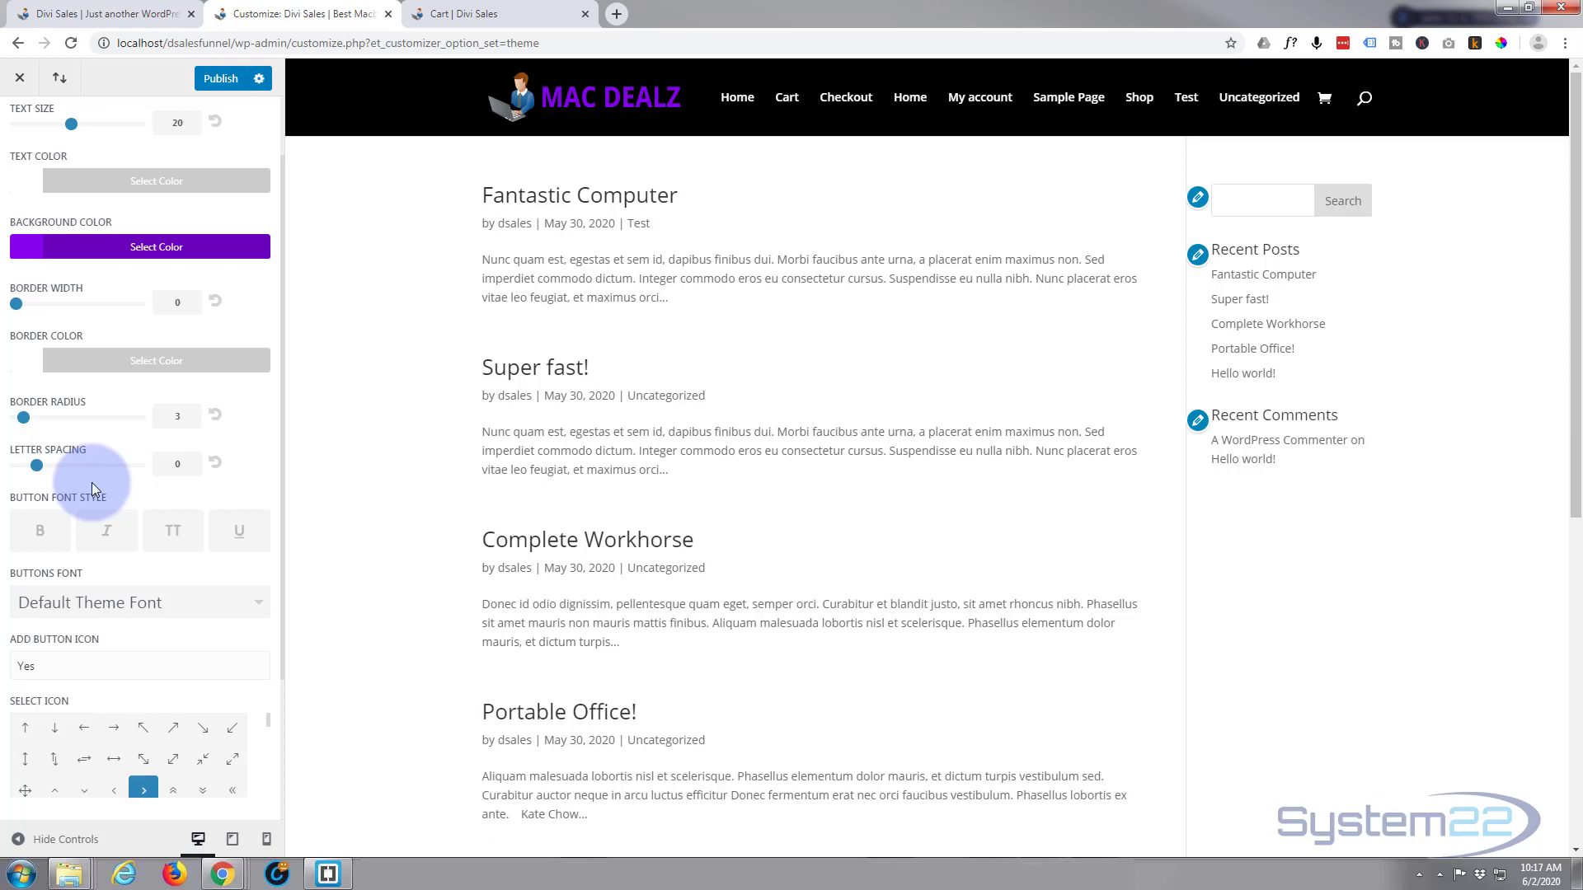
scroll(99, 137, up, 1)
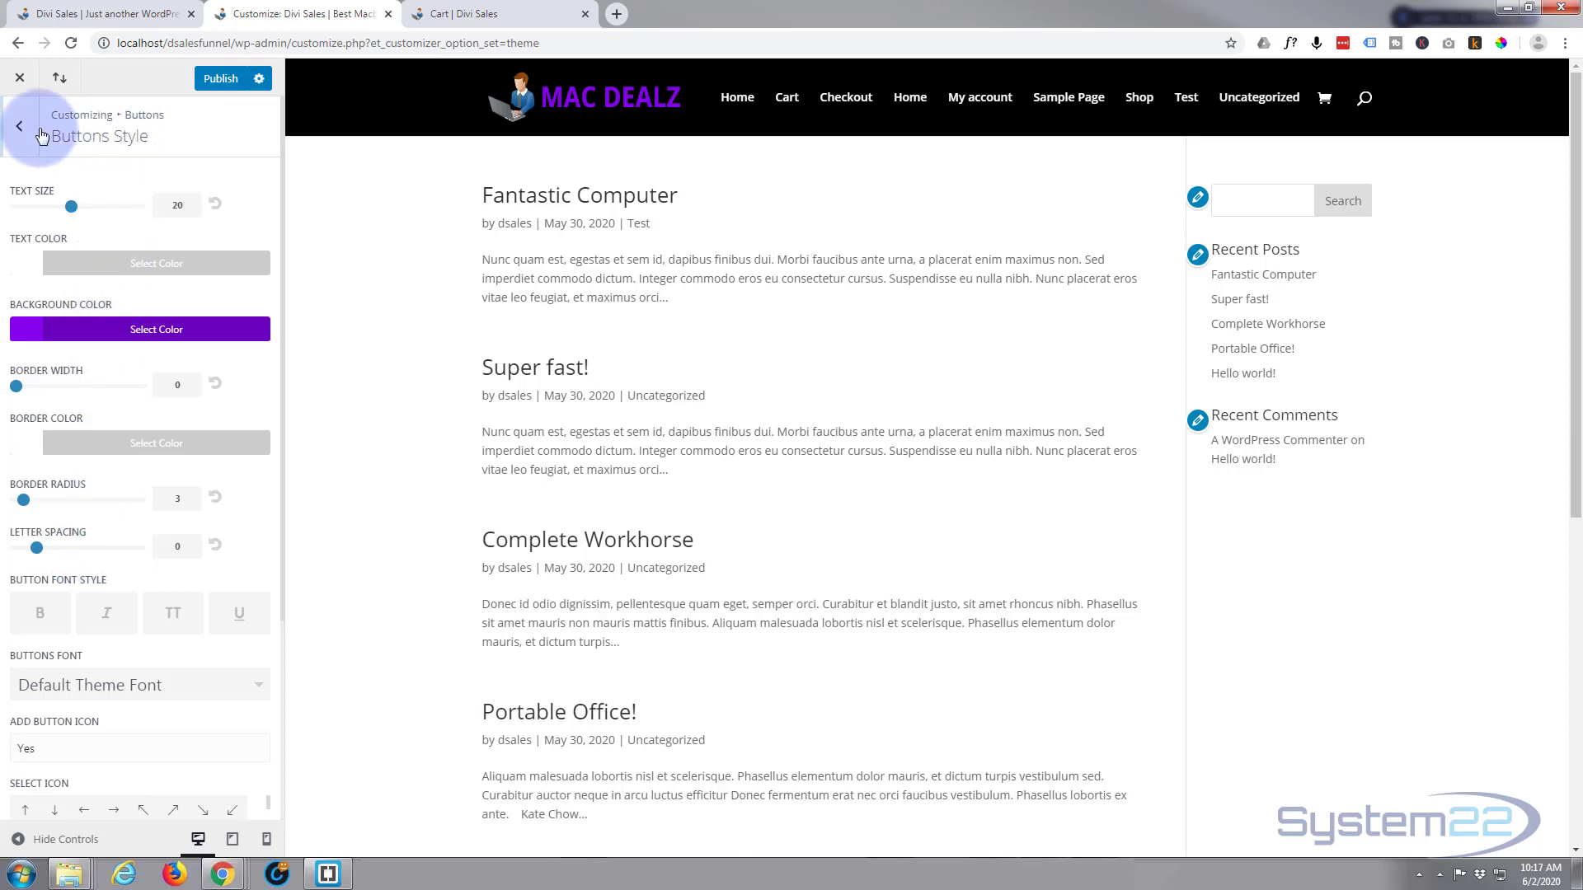
Give the button hover style white text and a fully opaque #0c71c3 blue background.
click(19, 125)
click(124, 220)
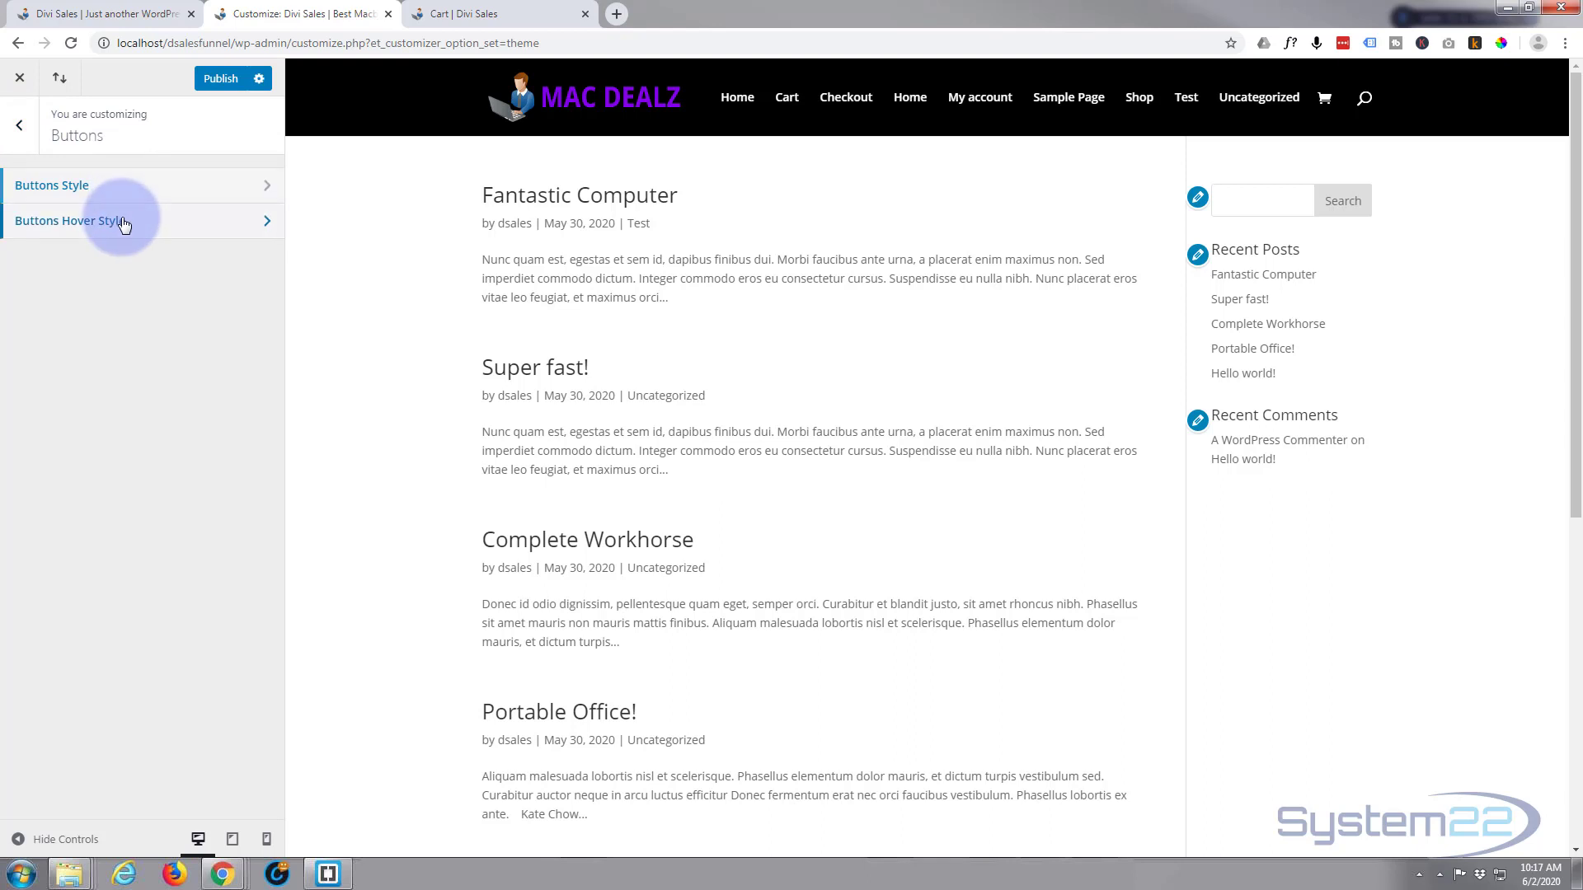
click(132, 216)
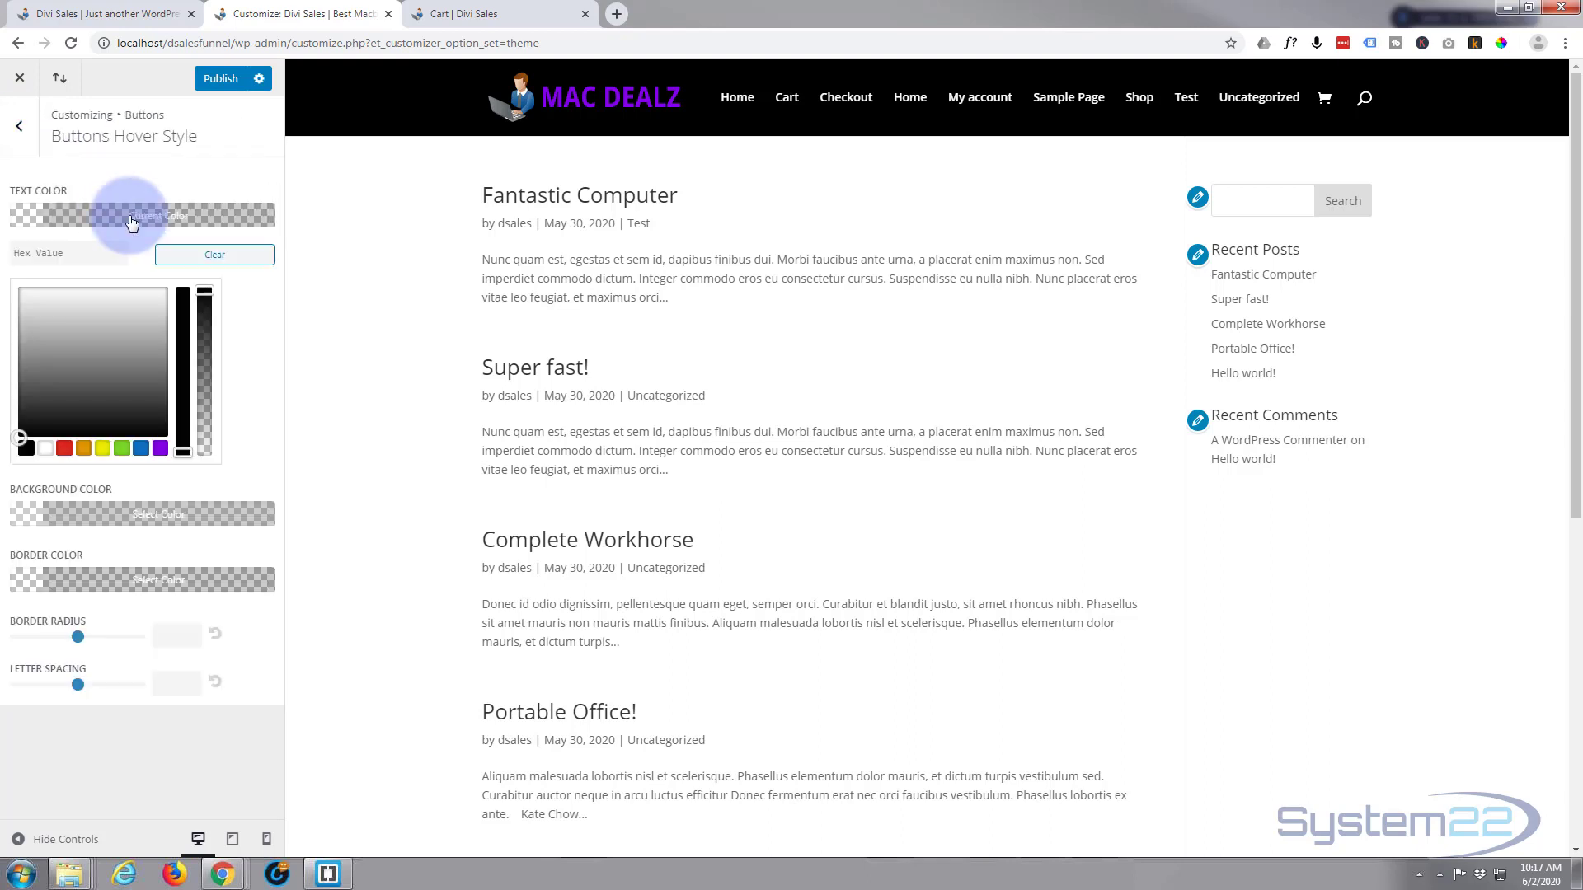
click(46, 449)
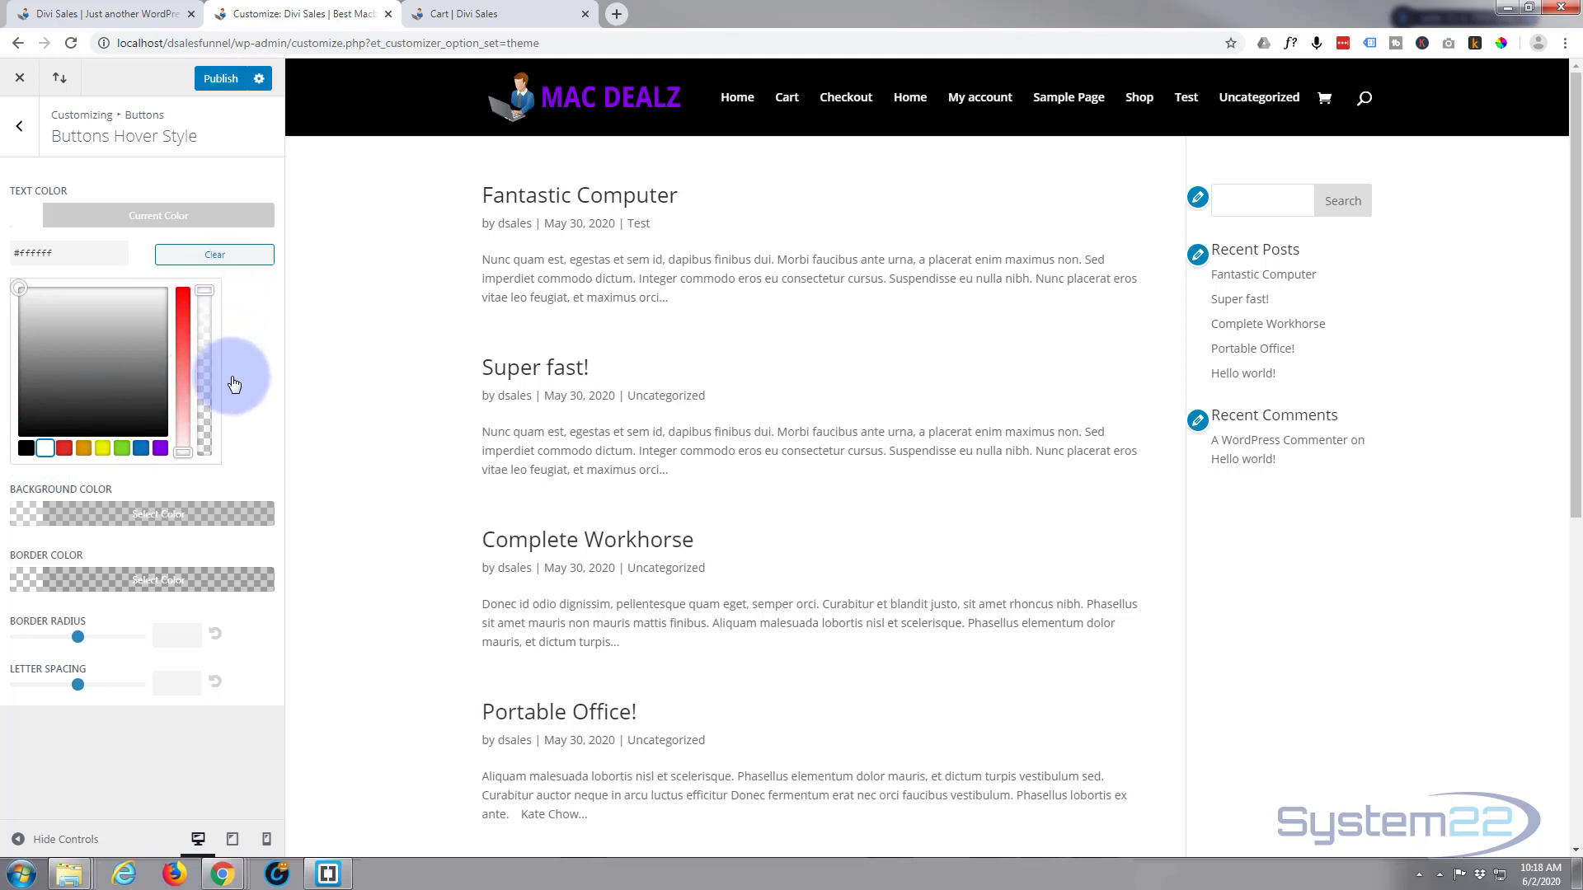
click(128, 517)
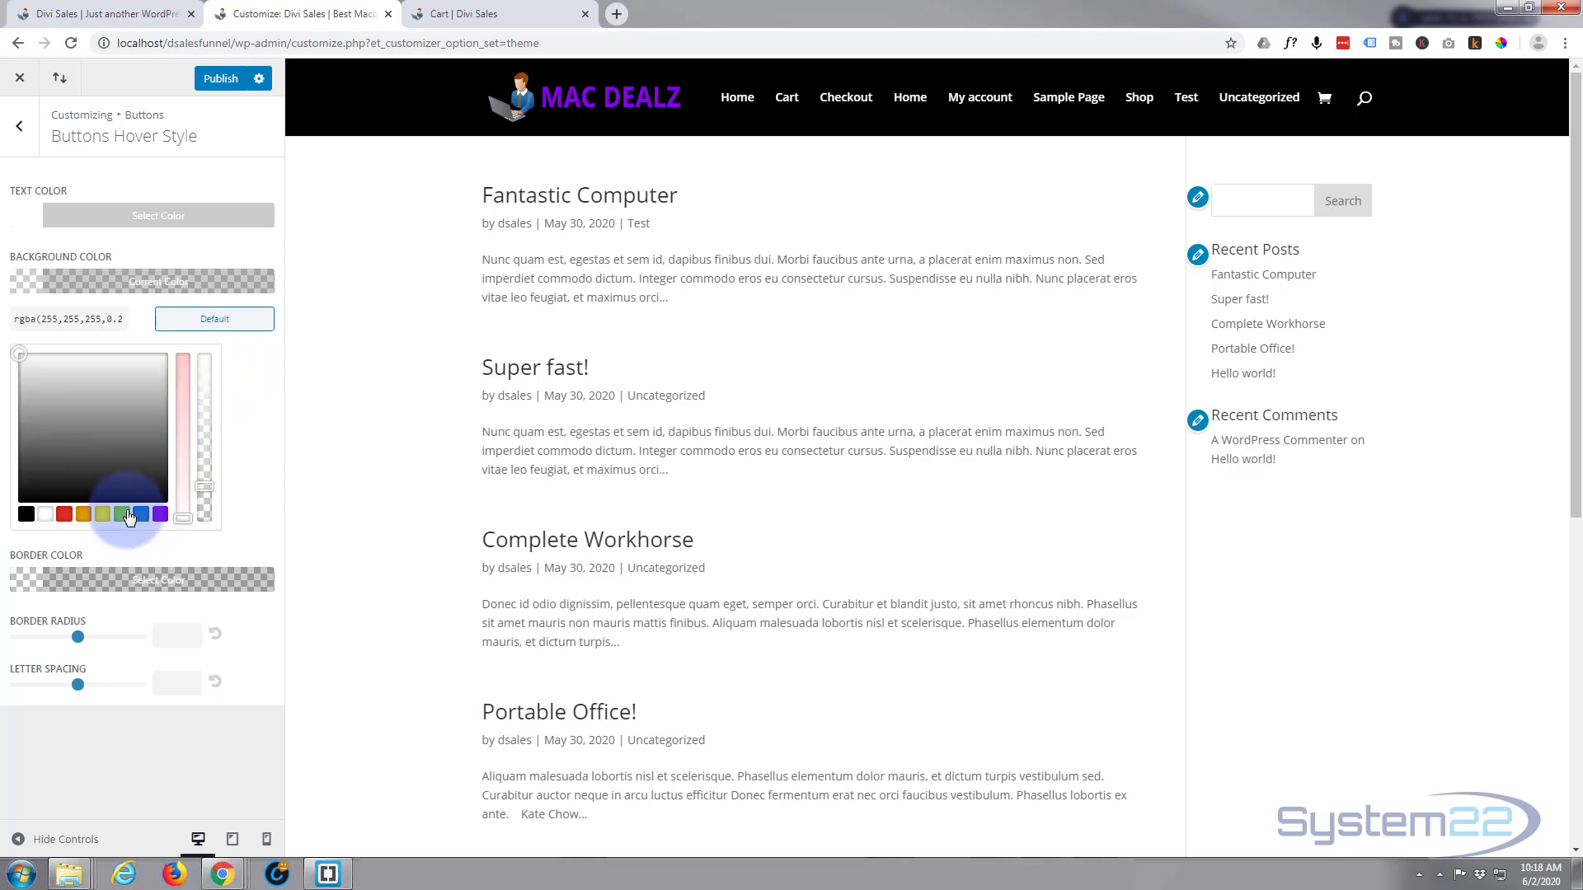
click(142, 515)
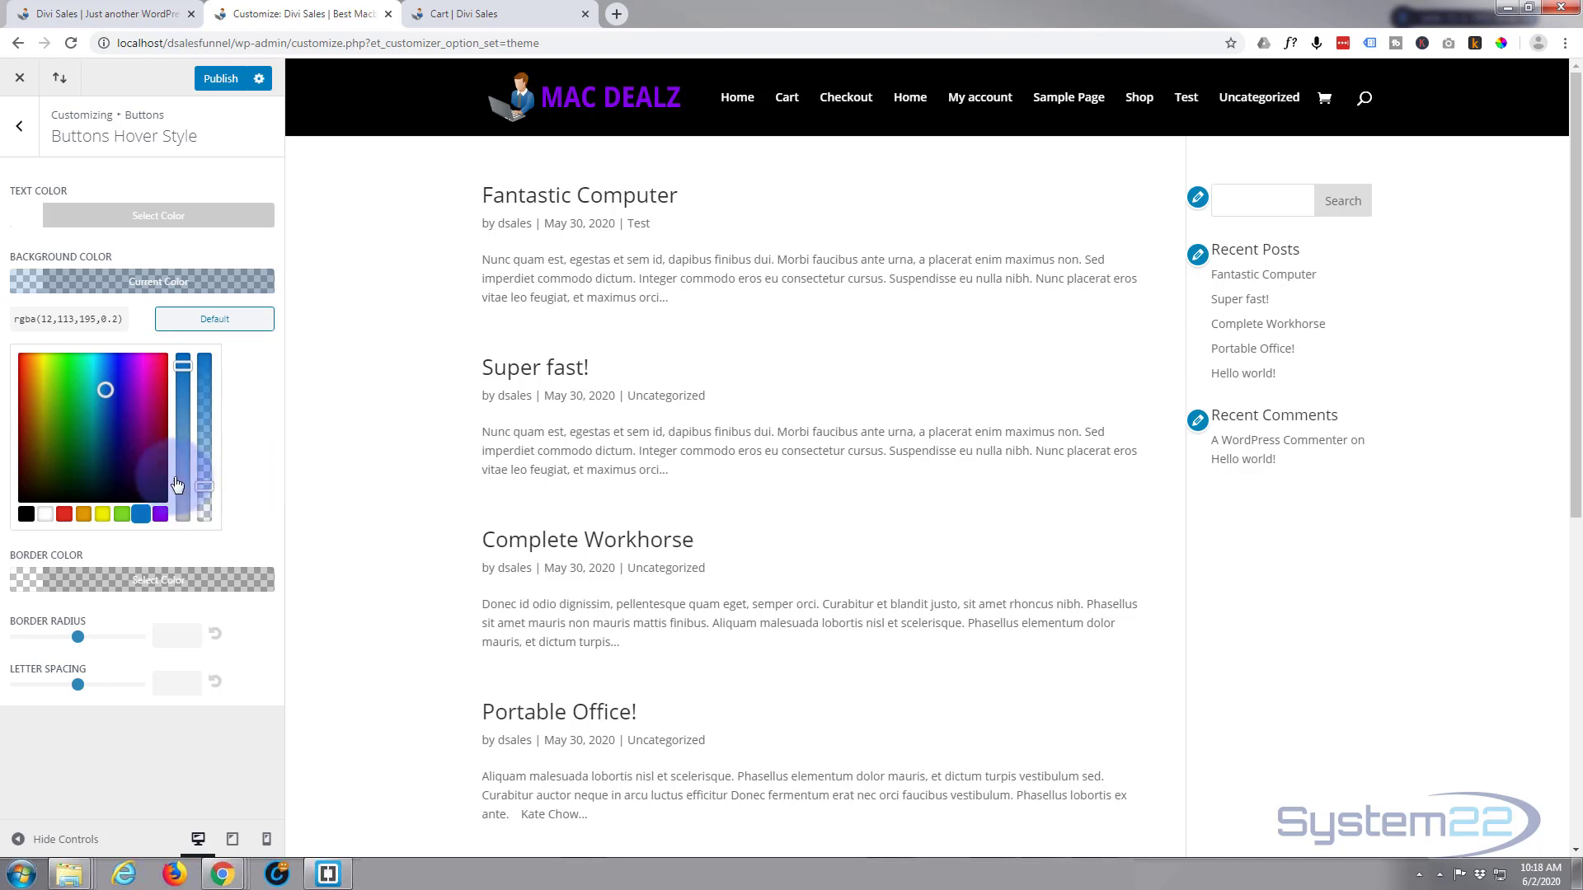
drag(204, 486, 210, 317)
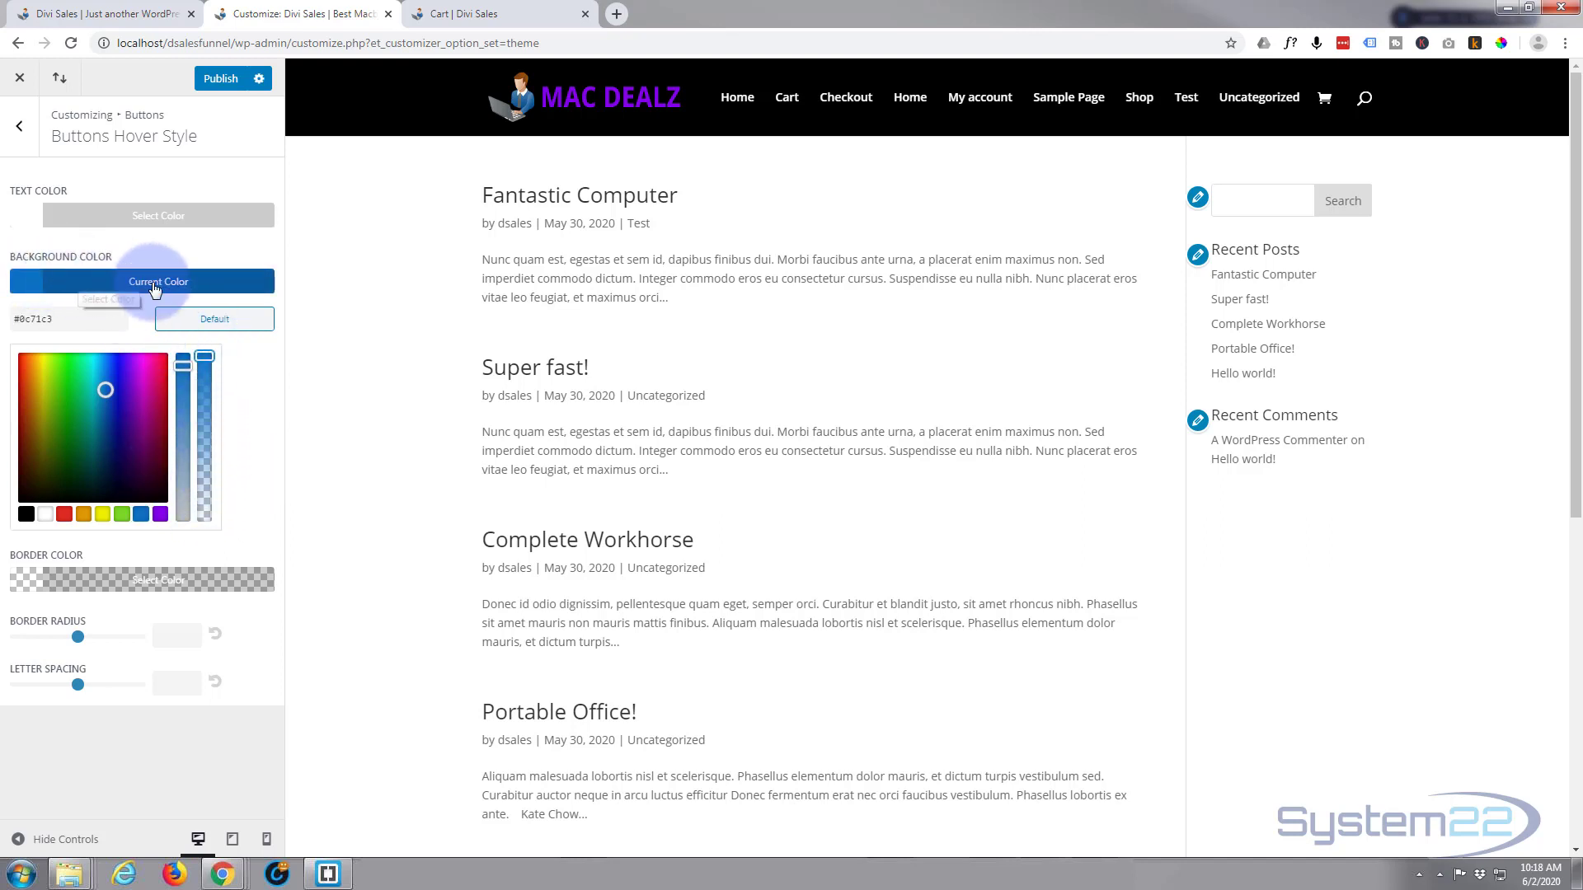
Publish the button changes and preview them on the Cart page before returning.
click(221, 80)
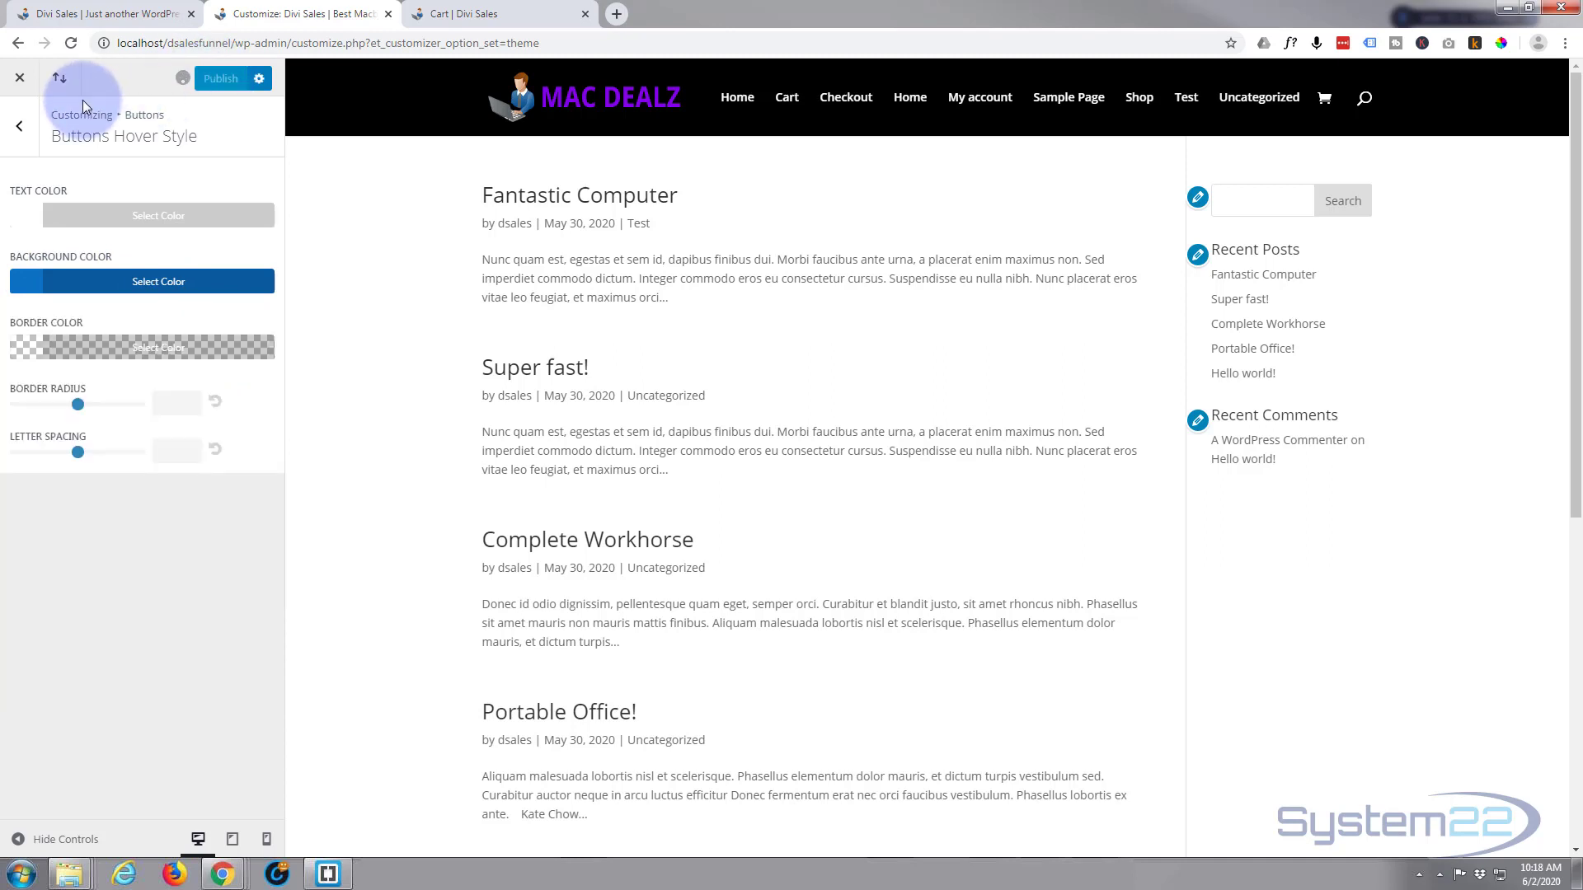
click(462, 13)
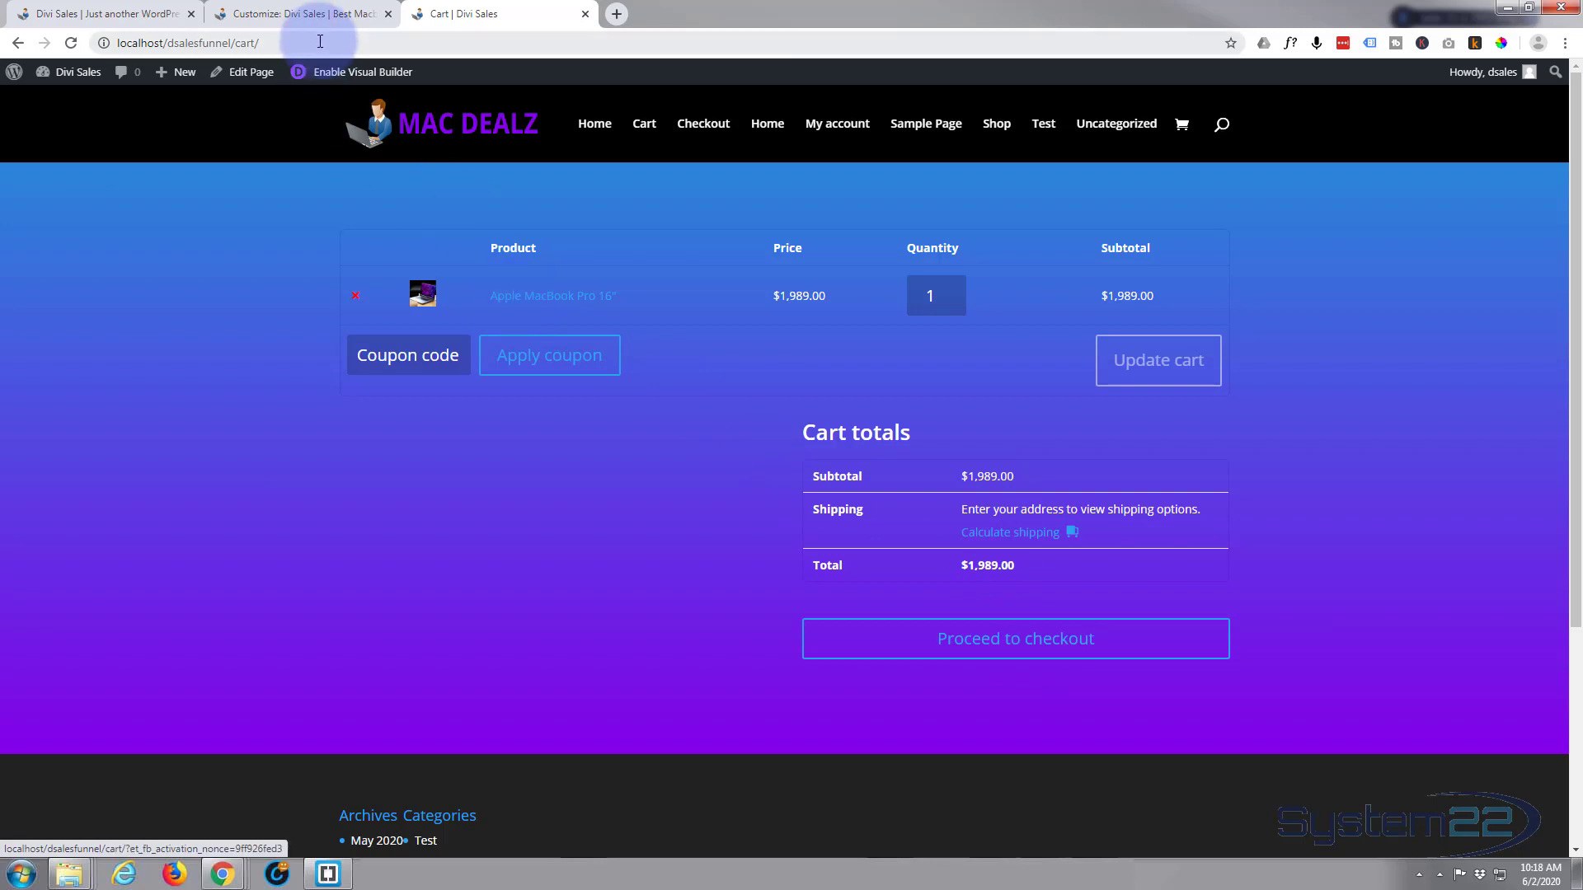
click(317, 14)
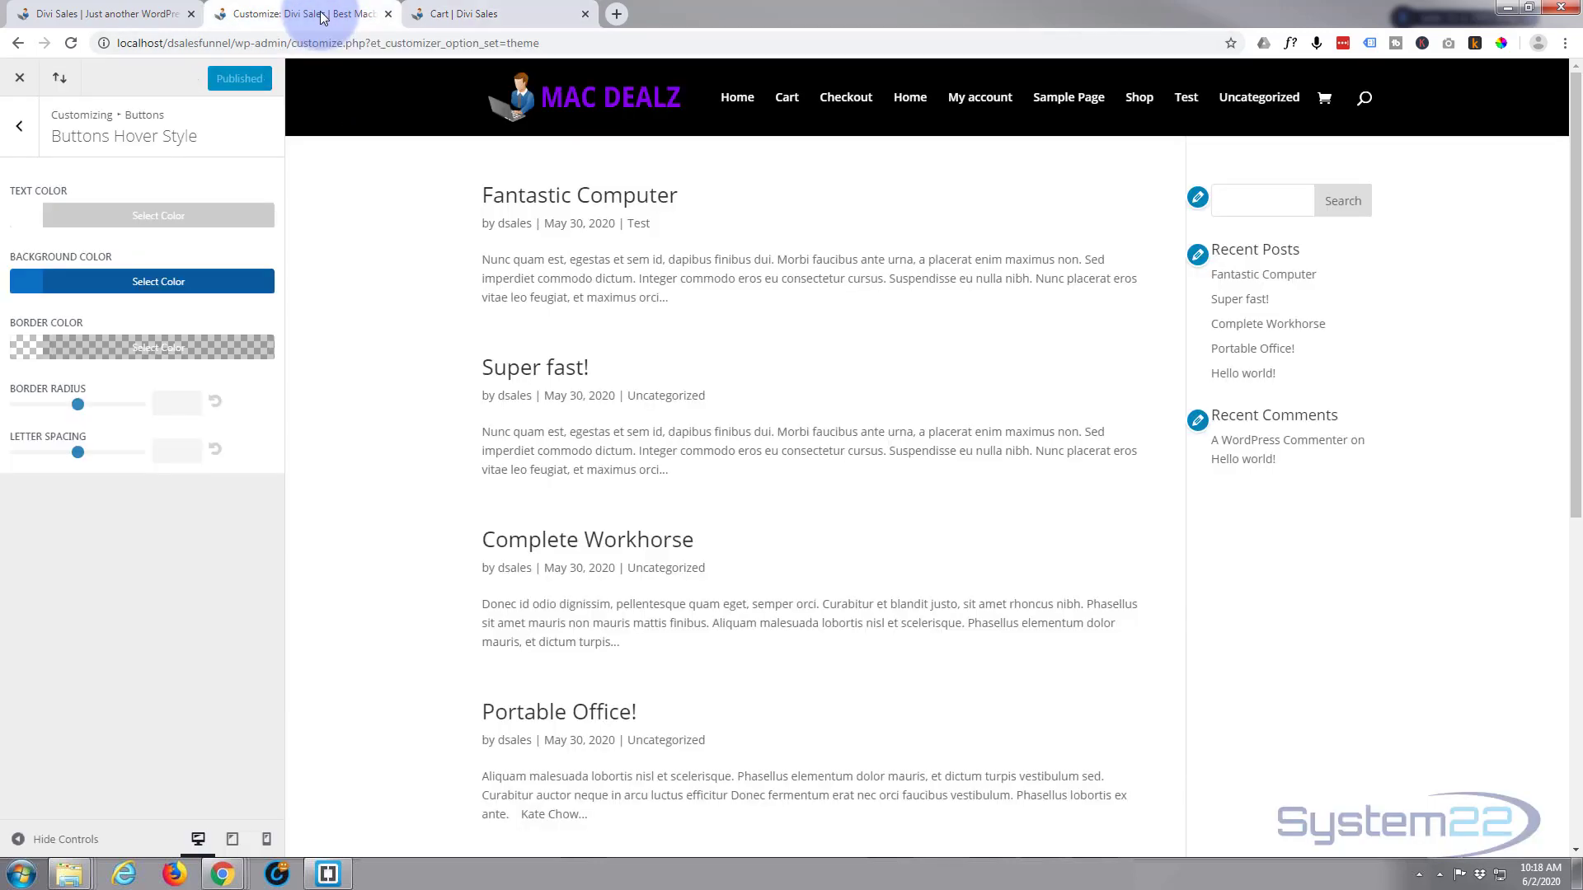
Set the Typography body link colour to white #ffffff, publish, and show the Cart page.
click(20, 129)
click(20, 129)
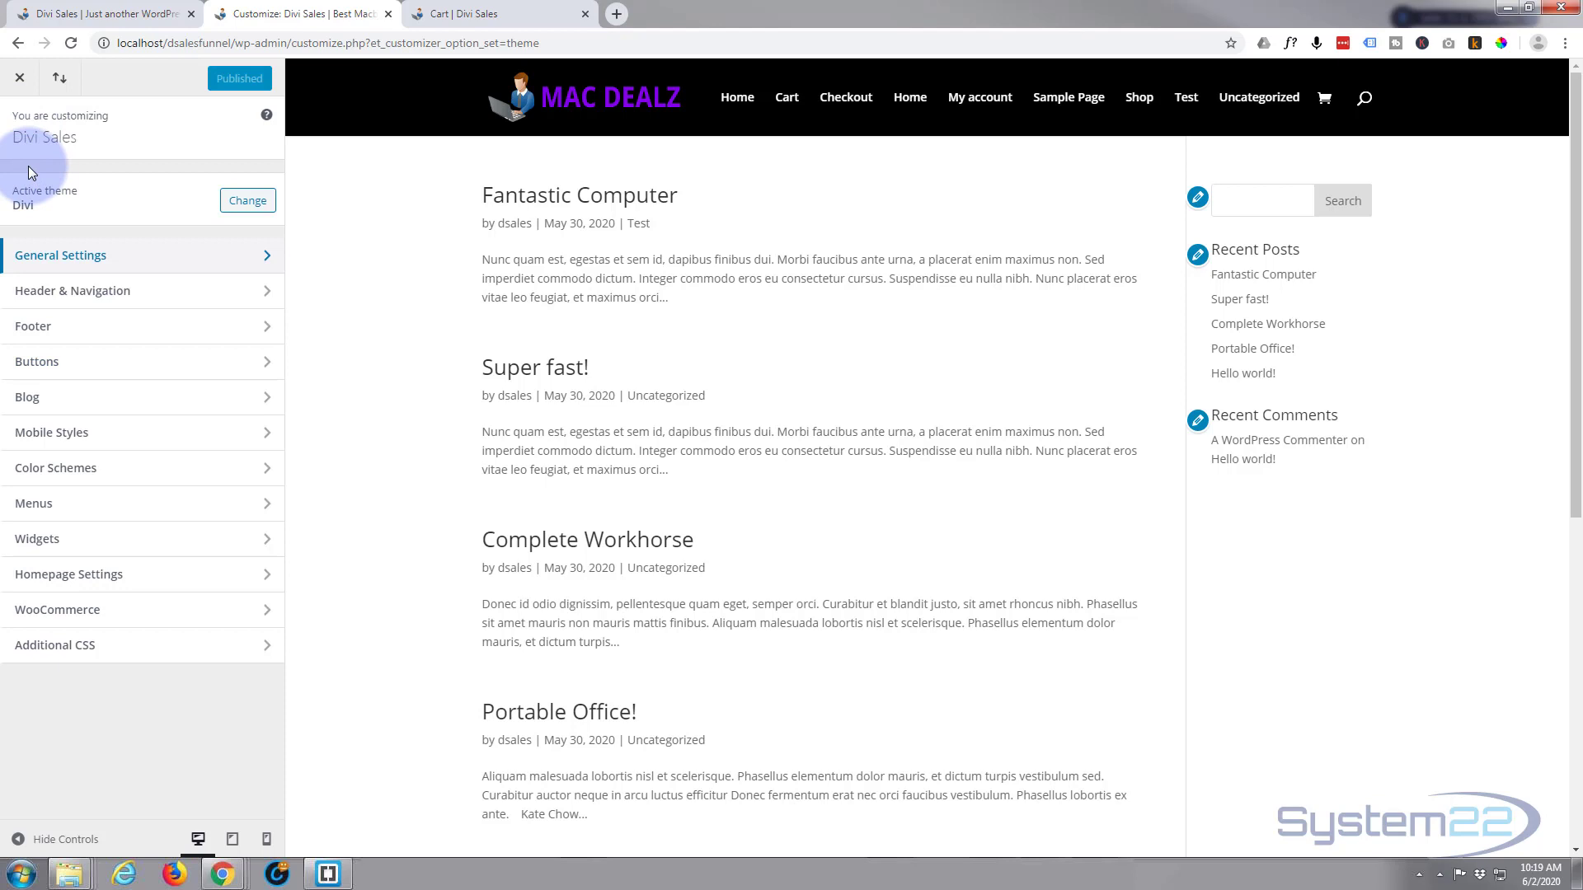
click(121, 269)
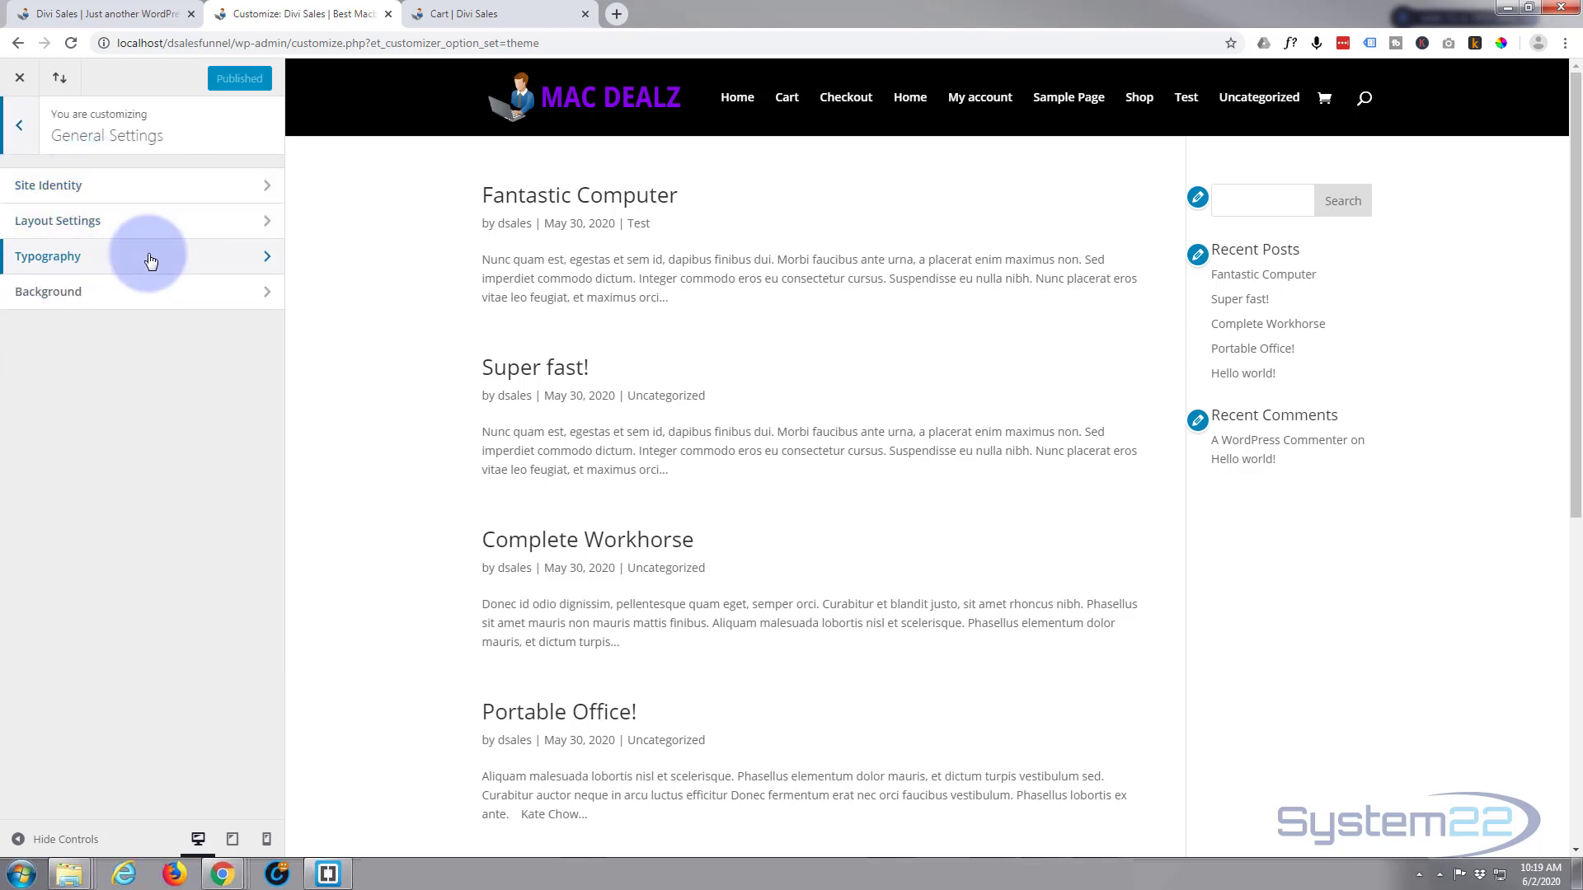
click(155, 261)
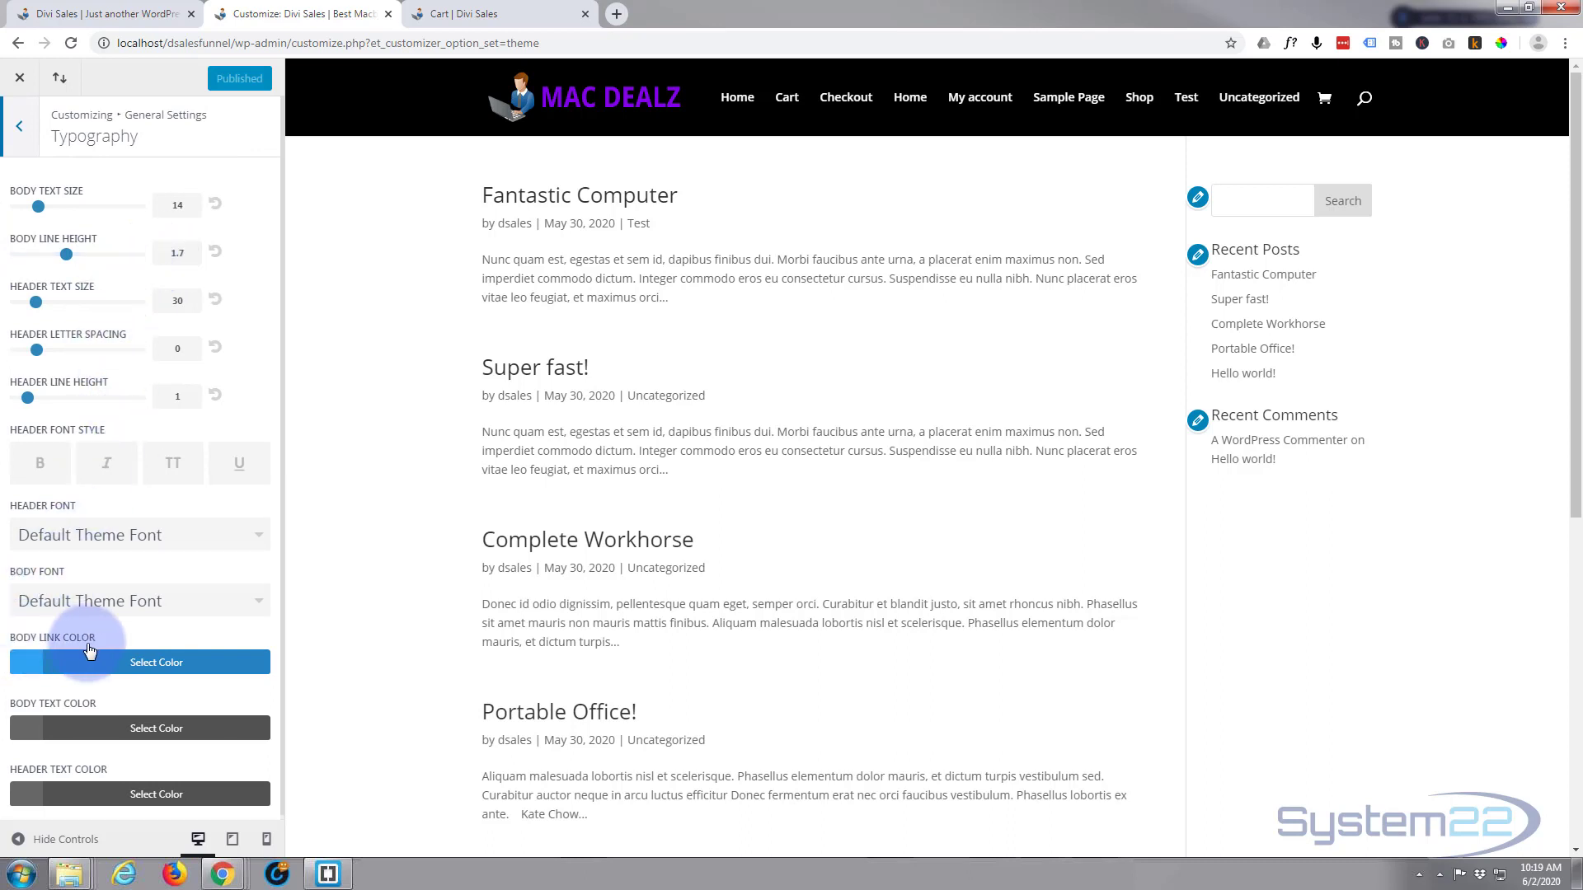
click(156, 664)
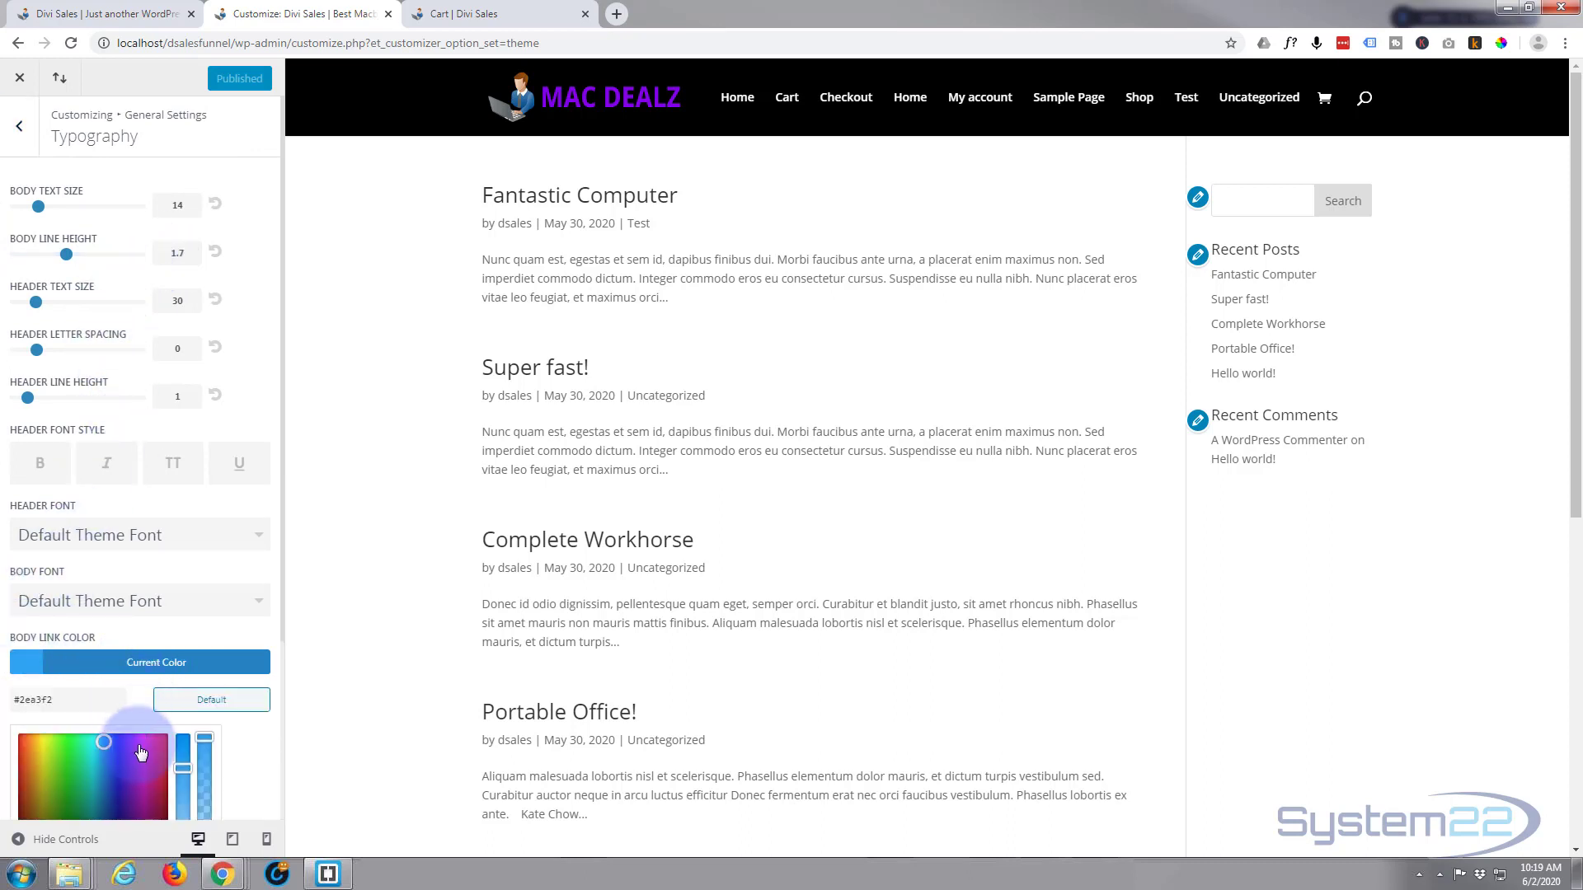
scroll(124, 737, down, 2)
click(45, 731)
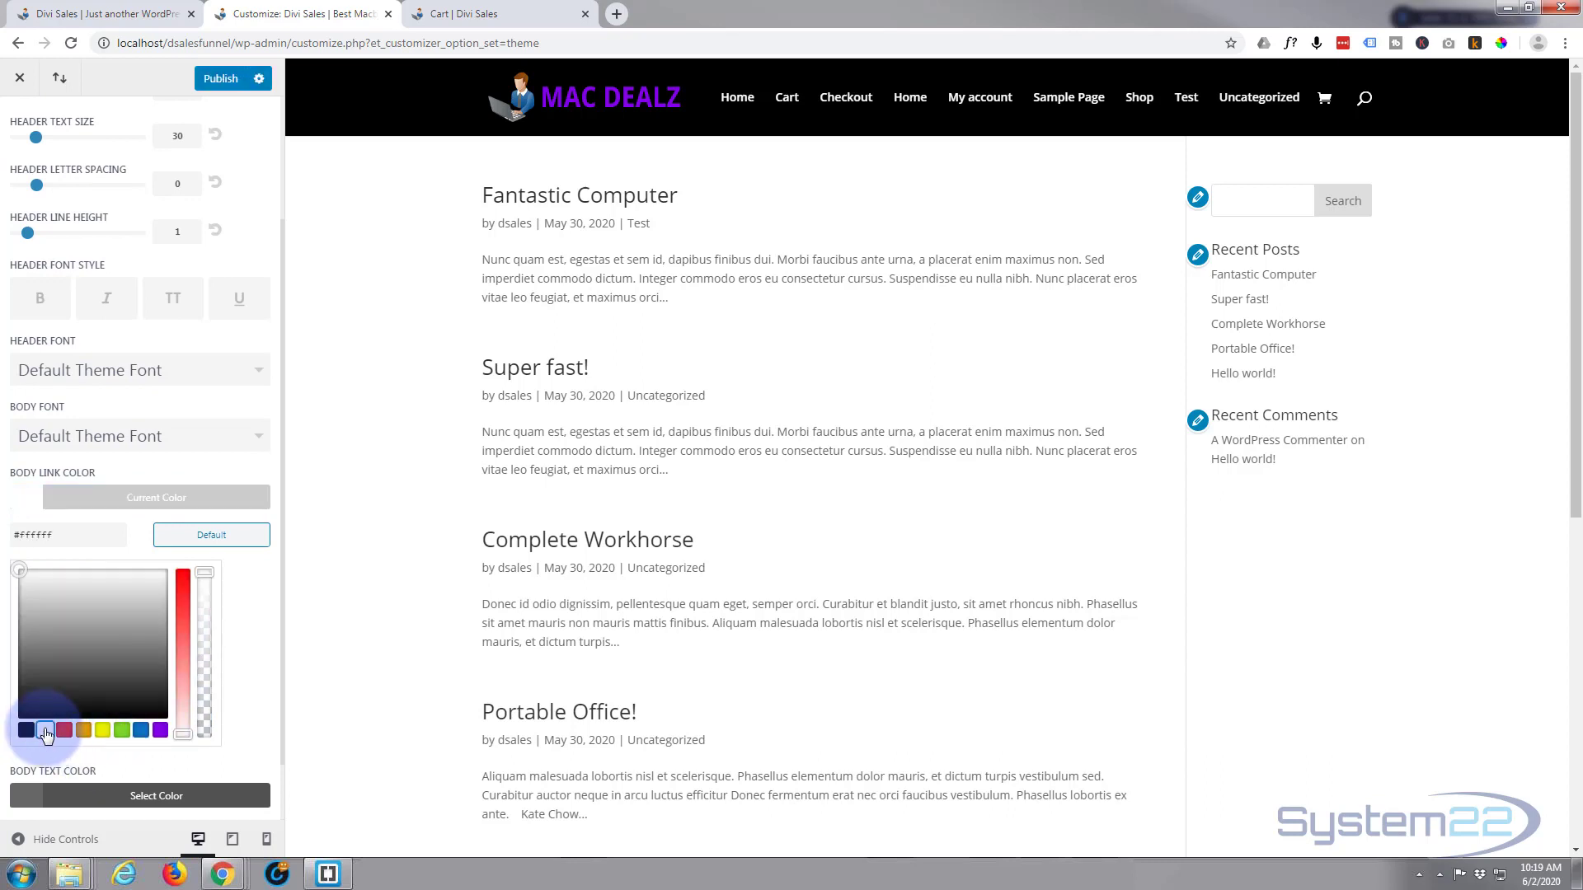
click(215, 80)
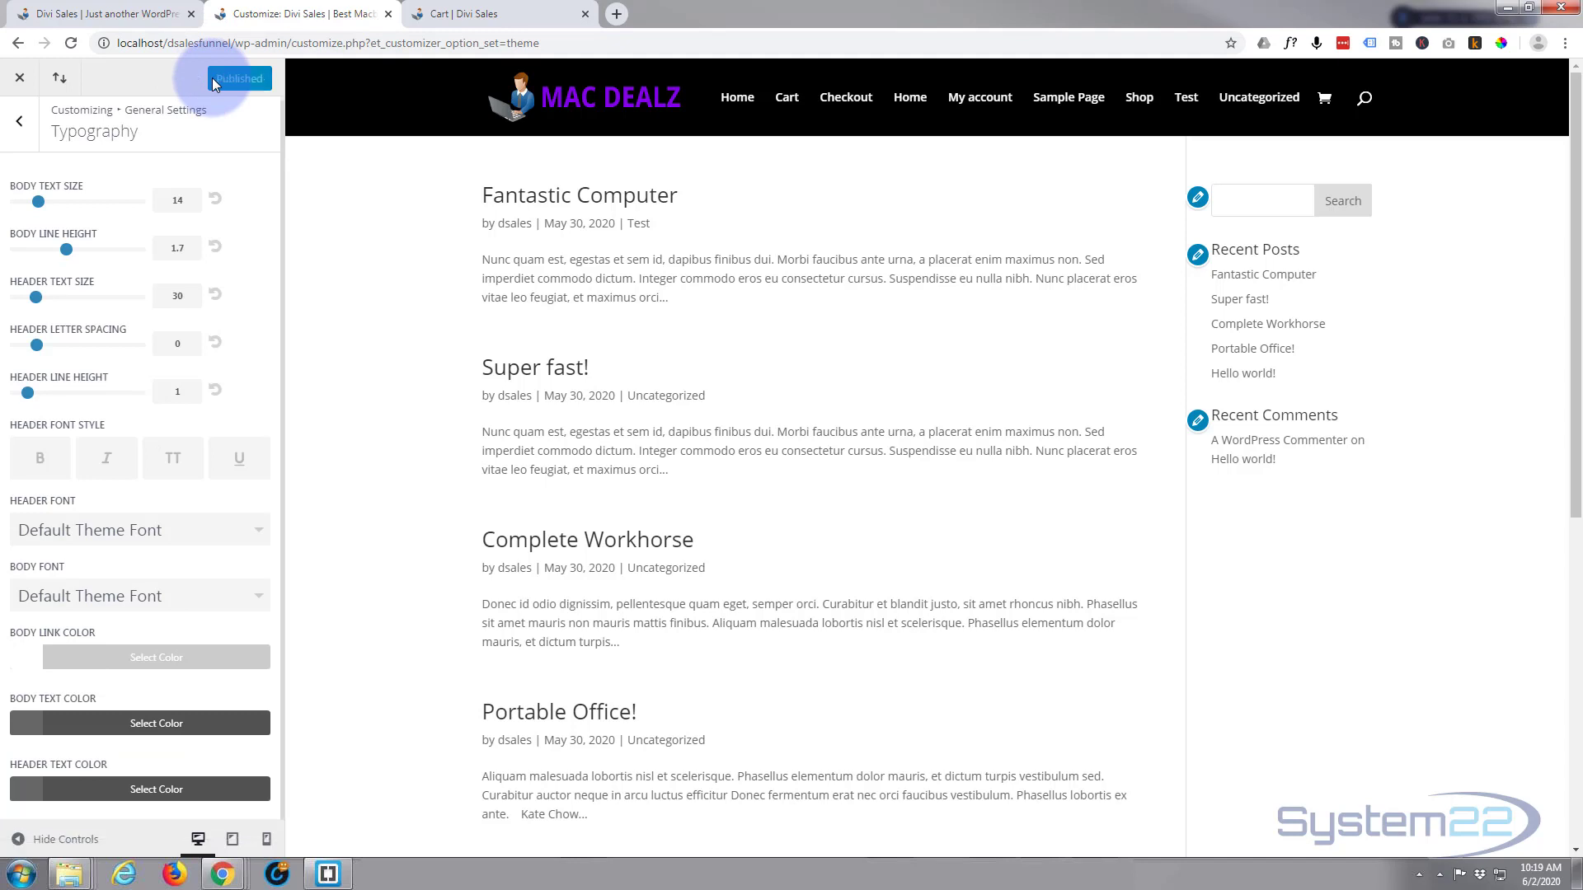
click(429, 15)
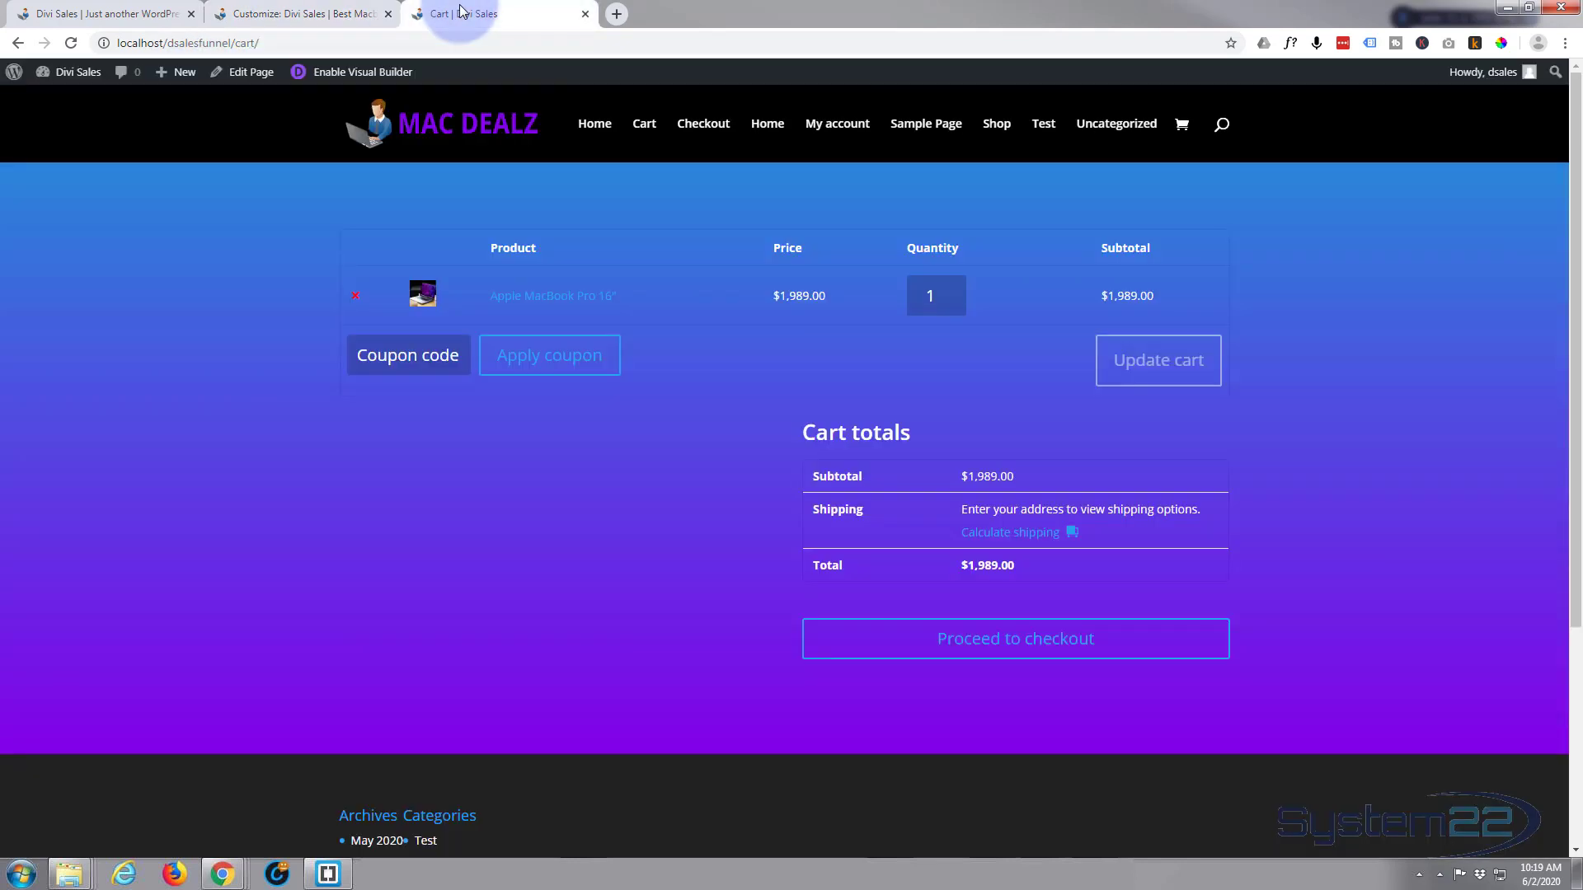
Reload the cart to apply the new styles, raise the quantity to 2, and proceed to checkout.
click(70, 43)
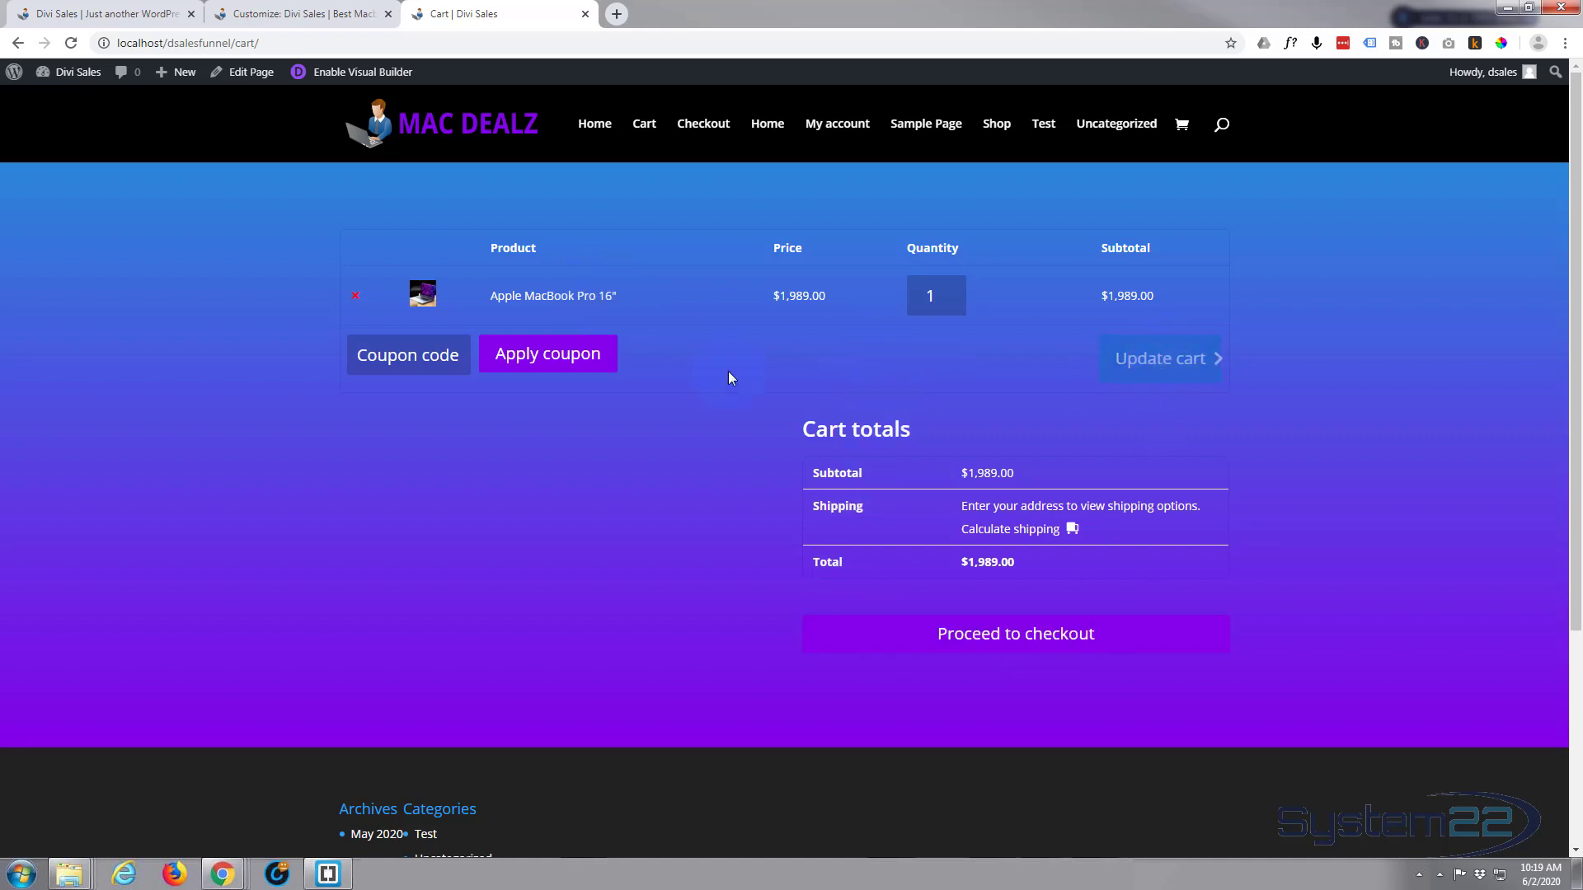
click(958, 289)
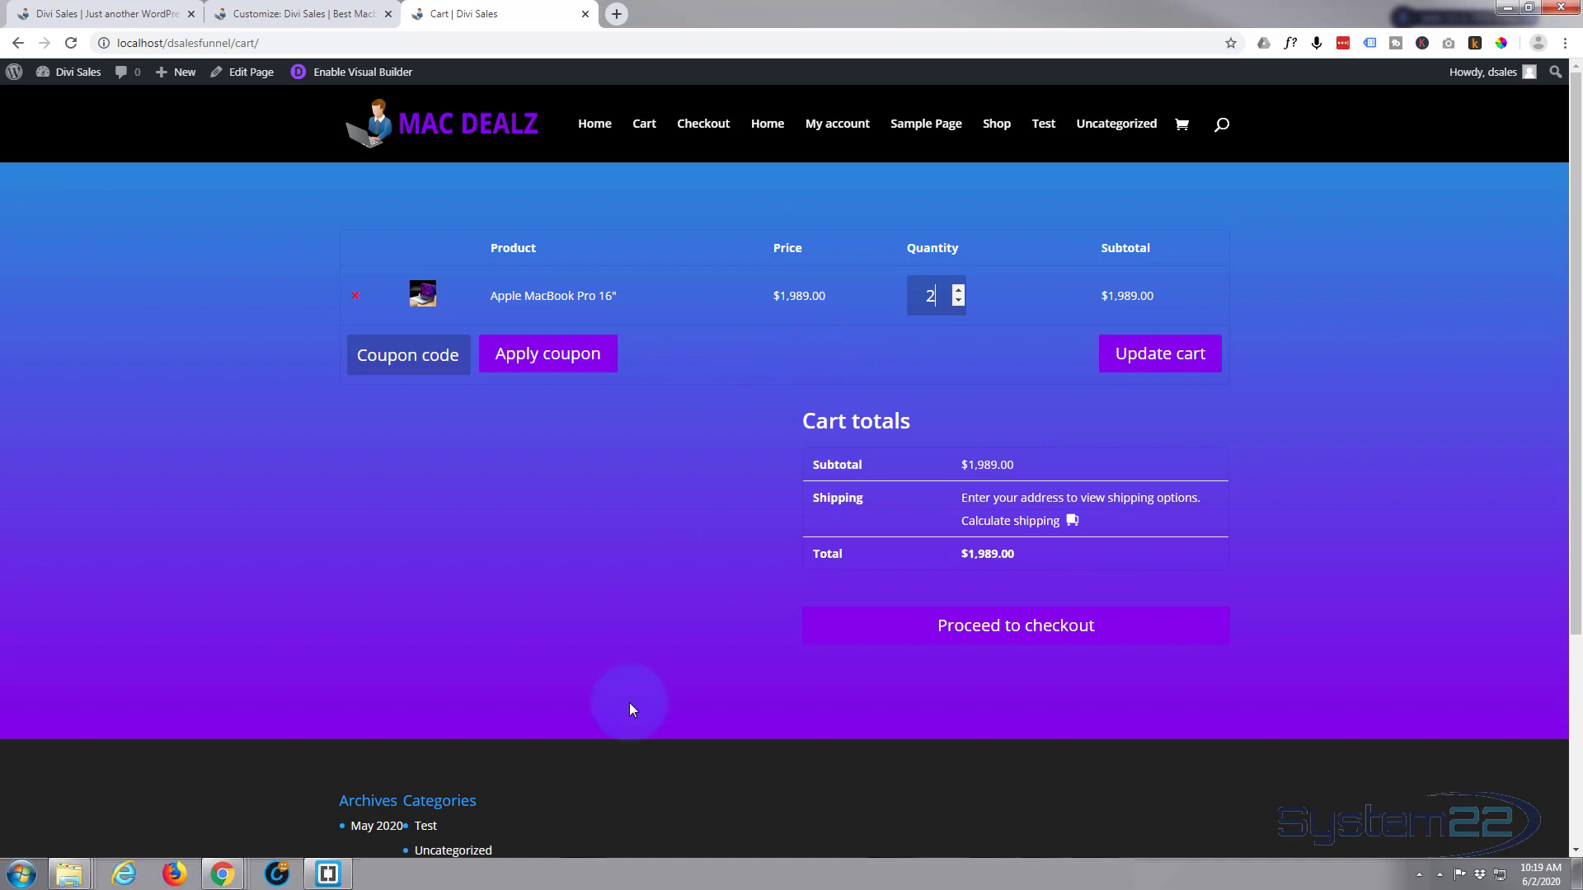
click(995, 633)
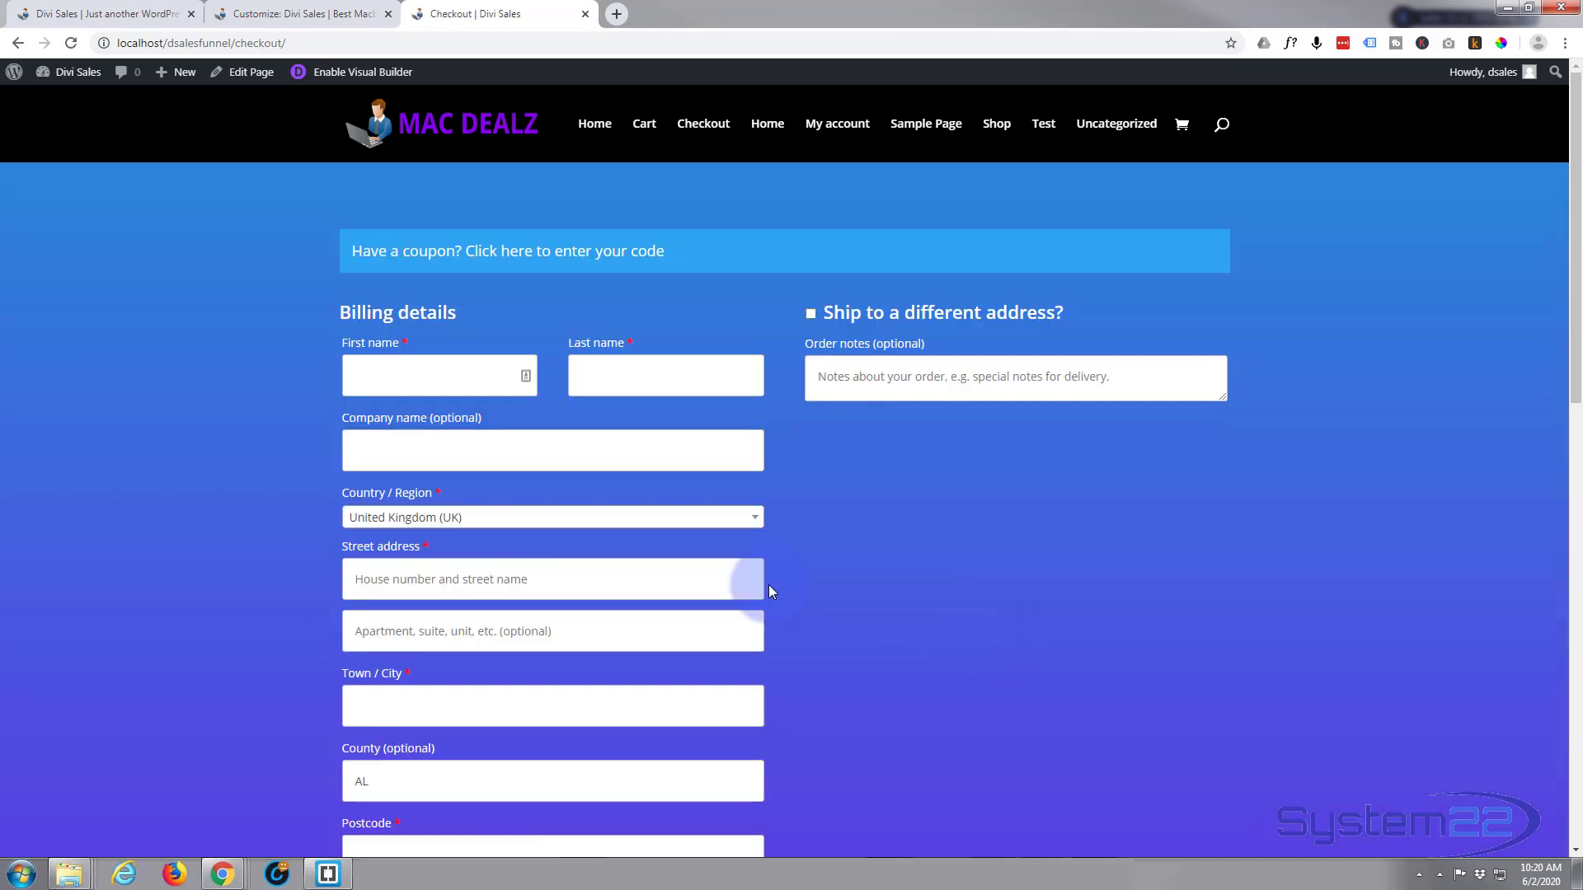
scroll(257, 302, down, 5)
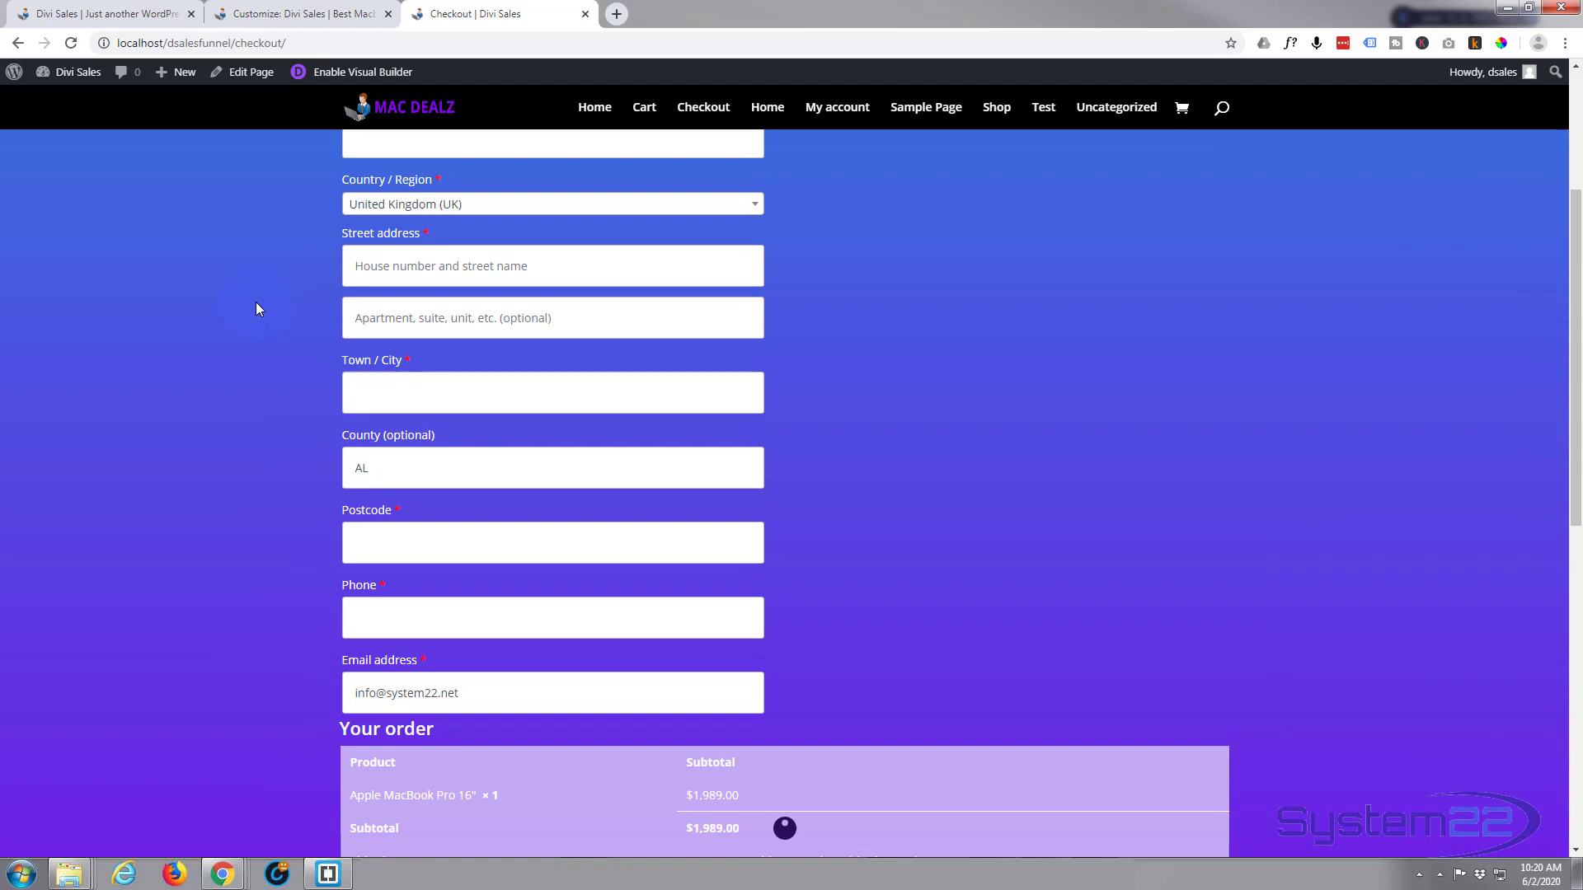
scroll(254, 302, down, 5)
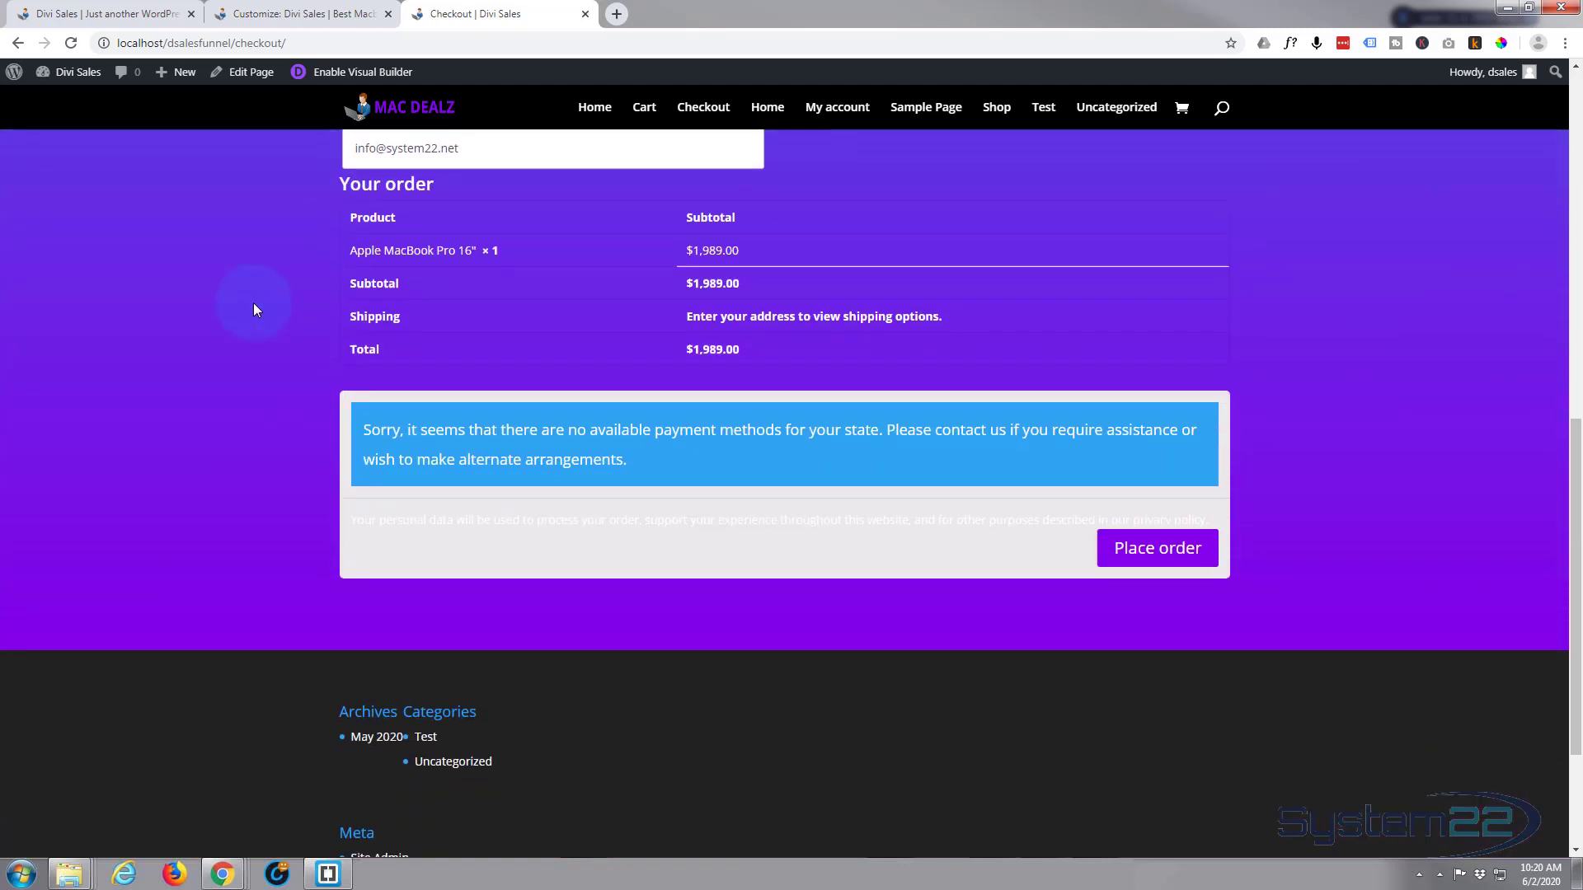
scroll(252, 305, up, 4)
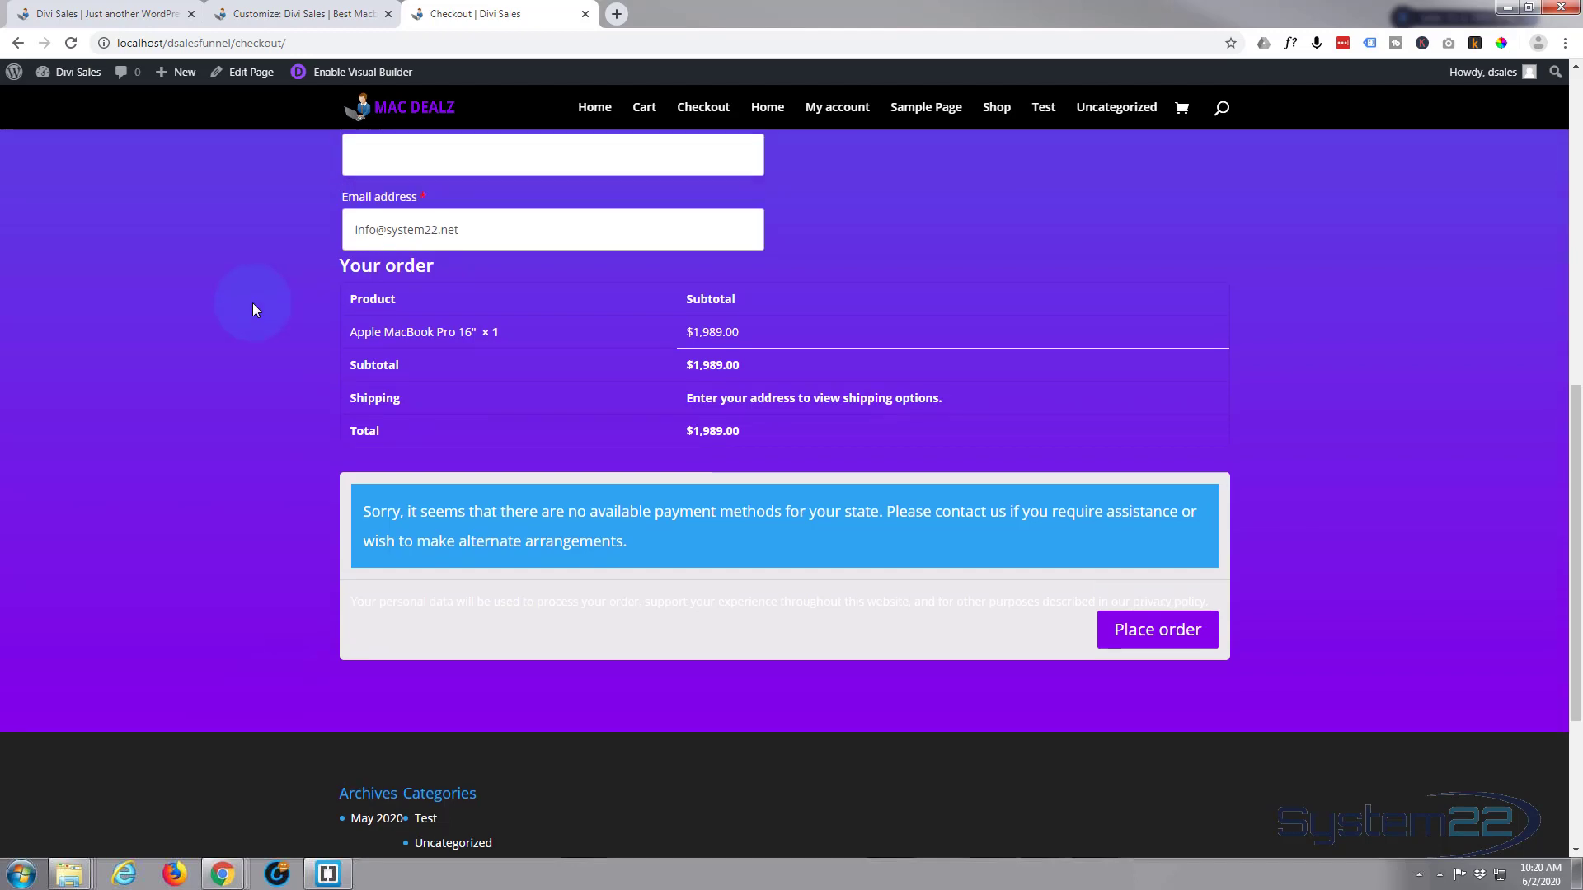
scroll(253, 305, up, 7)
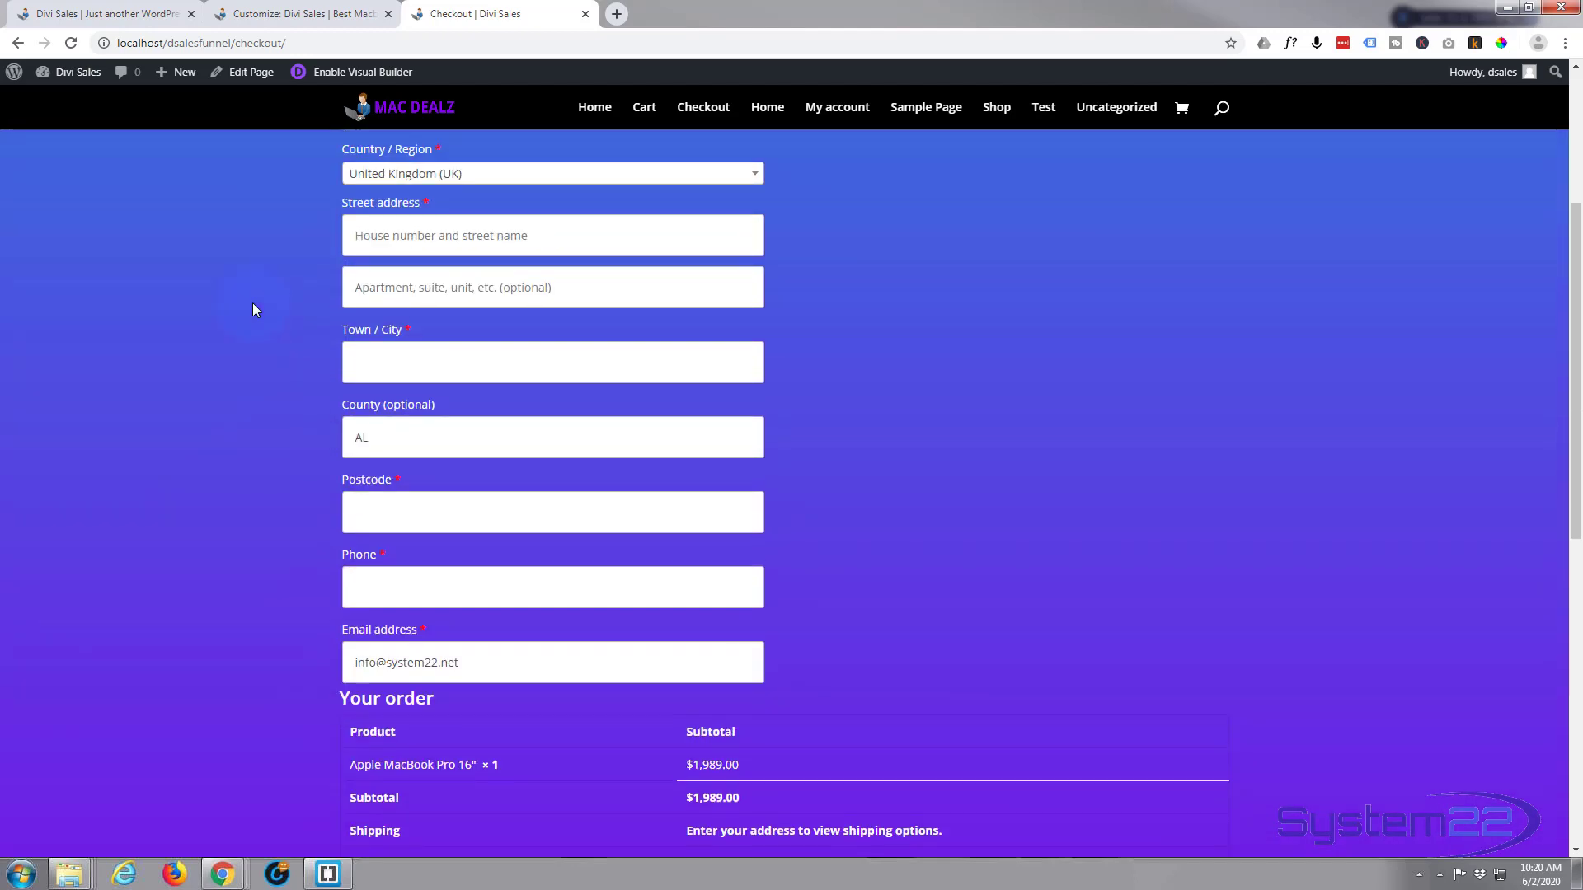